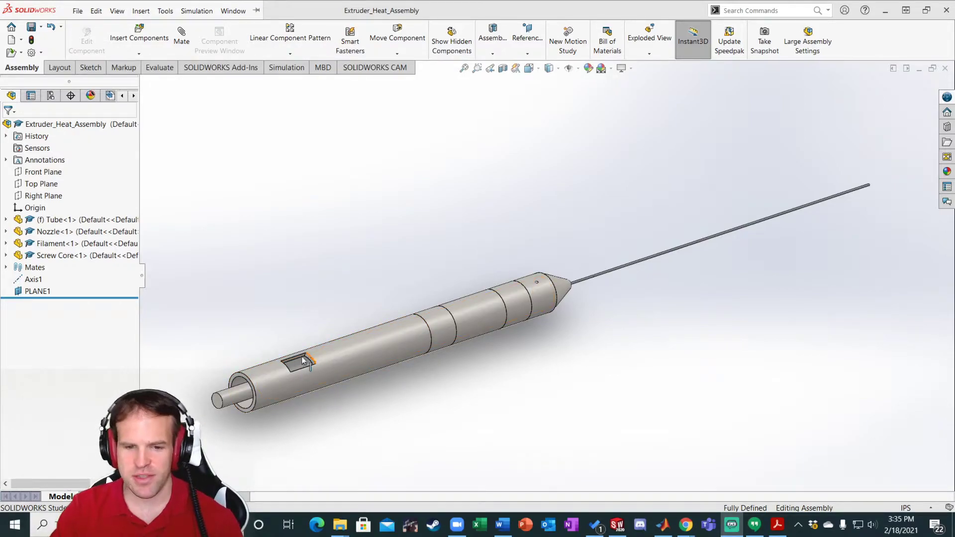
# Examine the extruder assembly from the tube's rectangular feed opening to the nozzle and the filament.
pyautogui.scroll(-3, 298, 360)
pyautogui.click(362, 339)
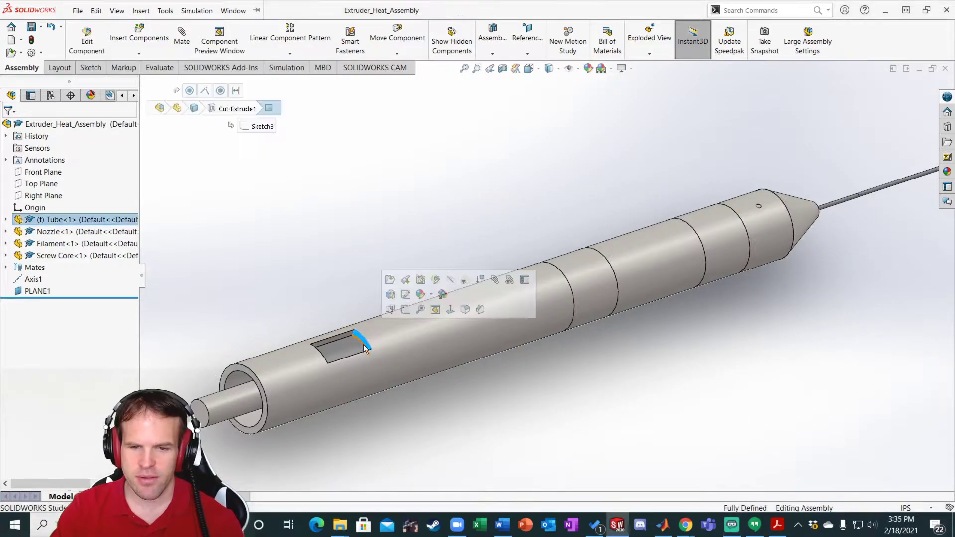
pyautogui.click(433, 390)
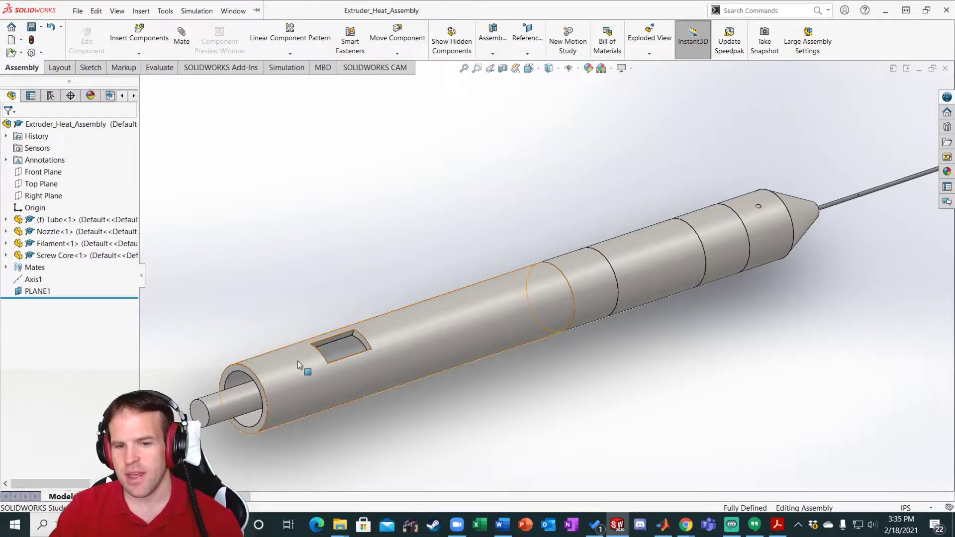
pyautogui.keyDown('ctrl'); pyautogui.moveTo(817, 223); pyautogui.dragTo(685, 239, button='middle'); pyautogui.keyUp('ctrl')
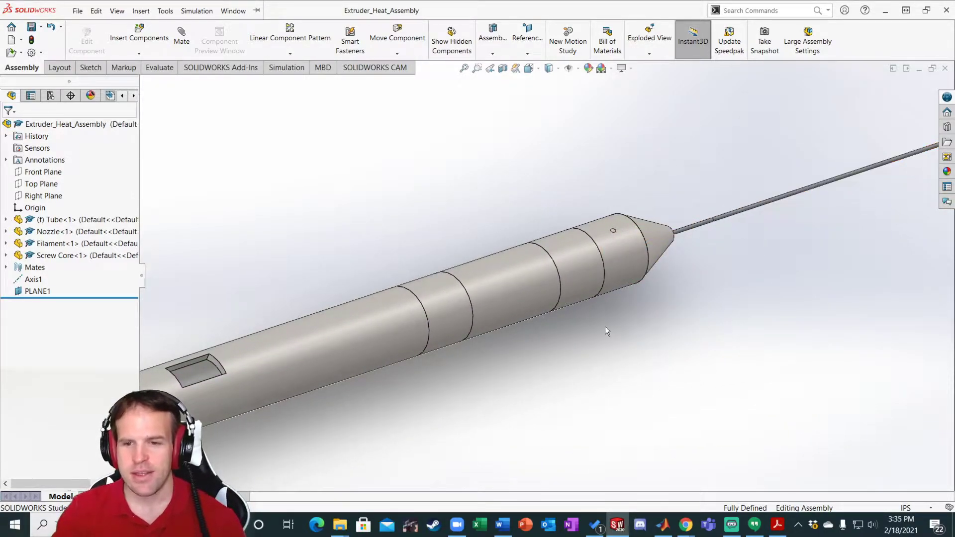
pyautogui.scroll(3, 601, 359)
pyautogui.keyDown('ctrl'); pyautogui.moveTo(616, 352); pyautogui.dragTo(604, 366, button='middle'); pyautogui.keyUp('ctrl')
pyautogui.scroll(3, 604, 366)
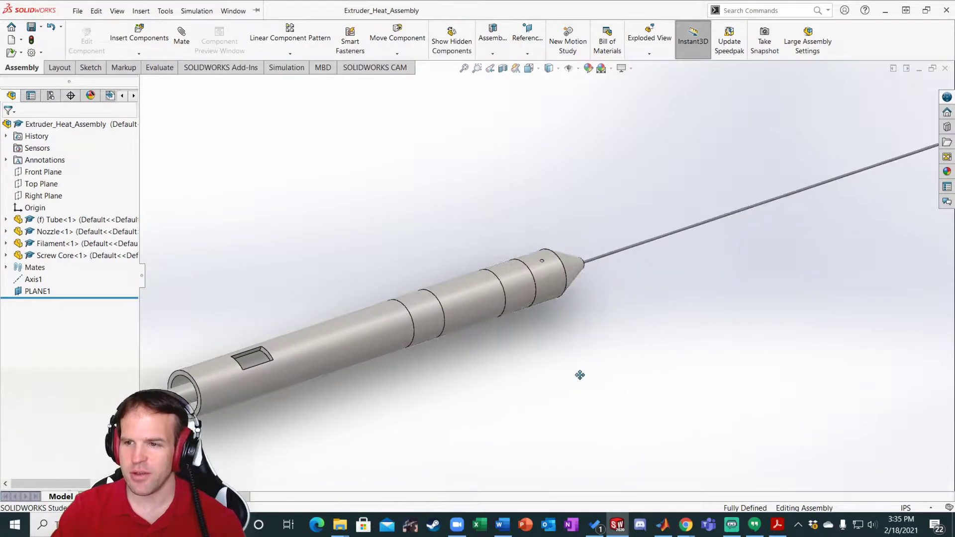
pyautogui.scroll(-1, 550, 378)
pyautogui.keyDown('ctrl'); pyautogui.moveTo(615, 319); pyautogui.dragTo(601, 347, button='middle'); pyautogui.keyUp('ctrl')
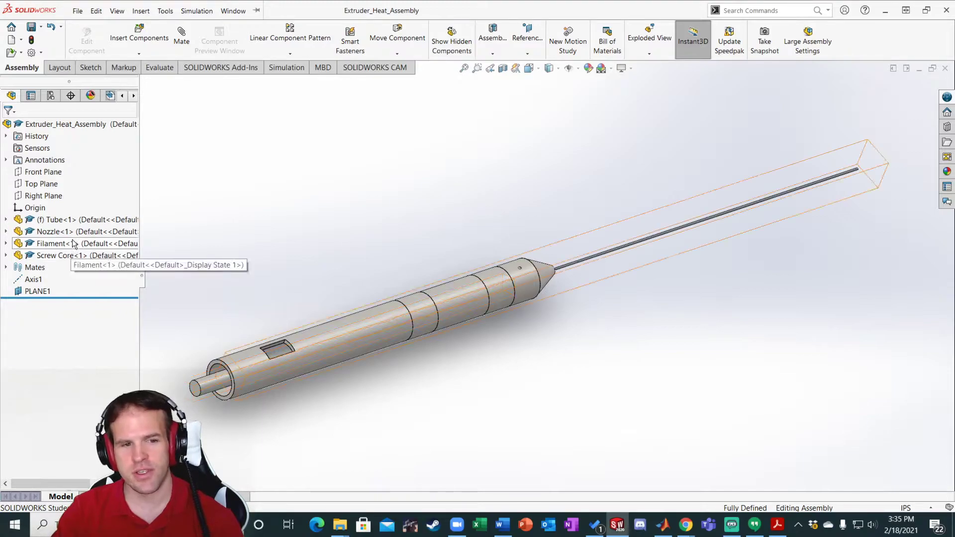
# Open the Tube component from the assembly as its own part and orient it to show its full length.
pyautogui.rightClick(68, 220)
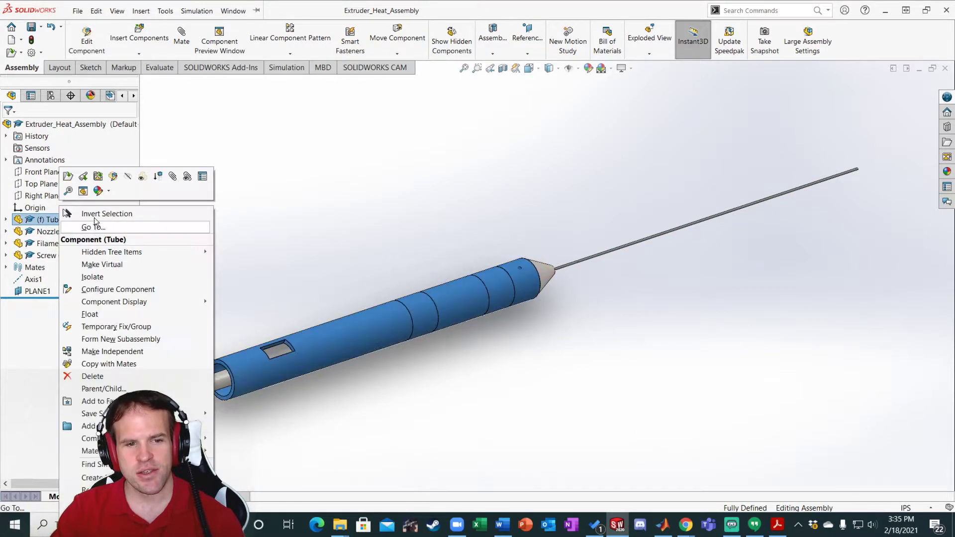
pyautogui.click(68, 176)
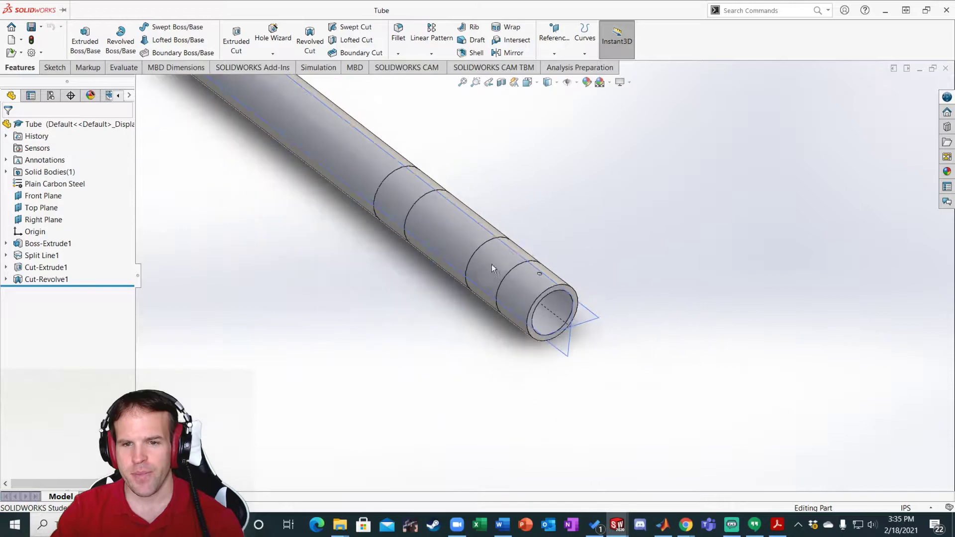
pyautogui.scroll(3, 494, 267)
pyautogui.moveTo(425, 339); pyautogui.dragTo(548, 348, button='middle')
pyautogui.moveTo(548, 305); pyautogui.dragTo(612, 338, button='middle')
pyautogui.scroll(-1, 533, 361)
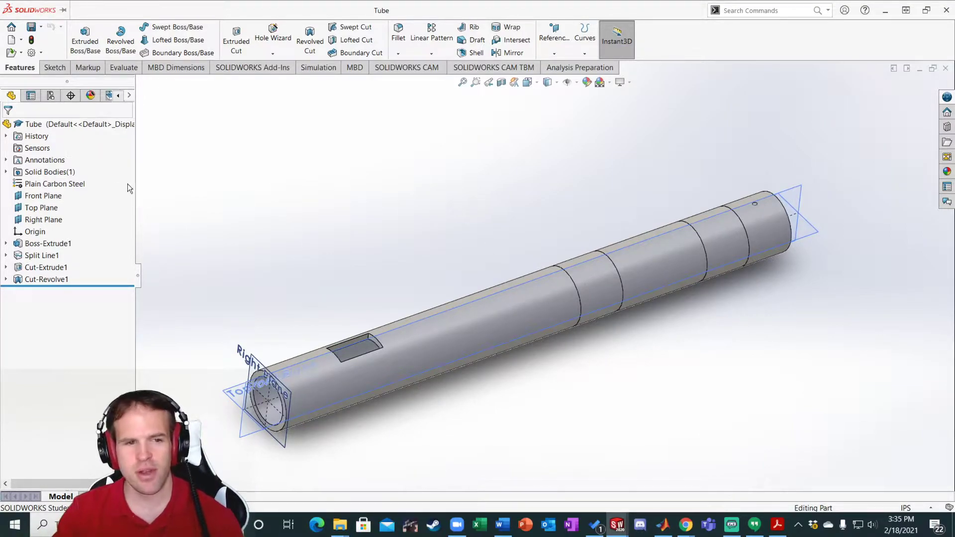
# Review the tube's Plain Carbon Steel material properties, including thermal conductivity and specific heat, and leave the material unchanged.
pyautogui.rightClick(56, 189)
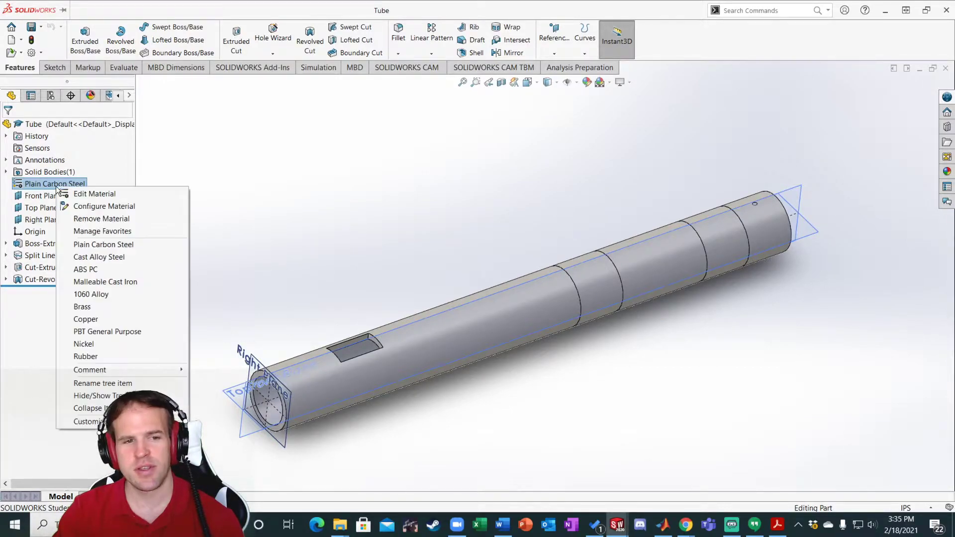
pyautogui.click(86, 194)
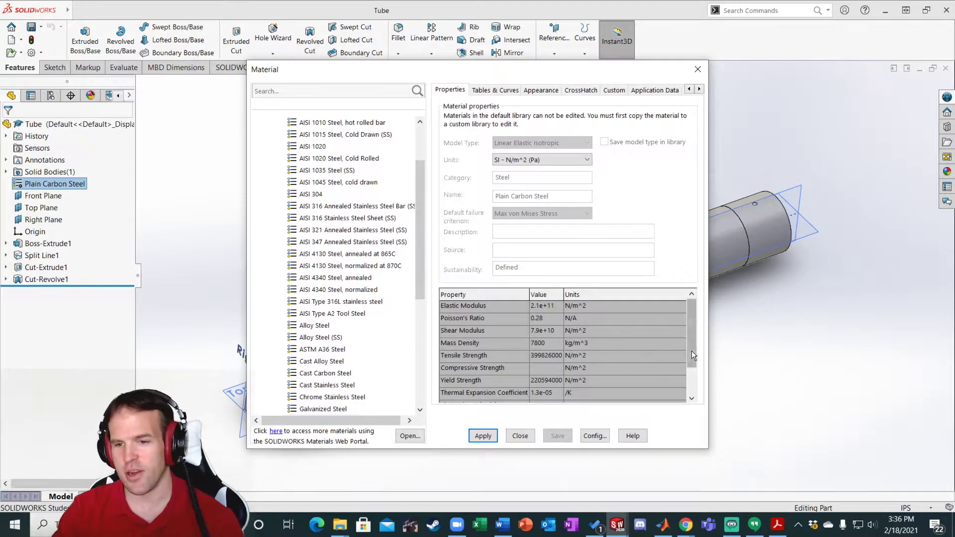
pyautogui.scroll(-3, 695, 326)
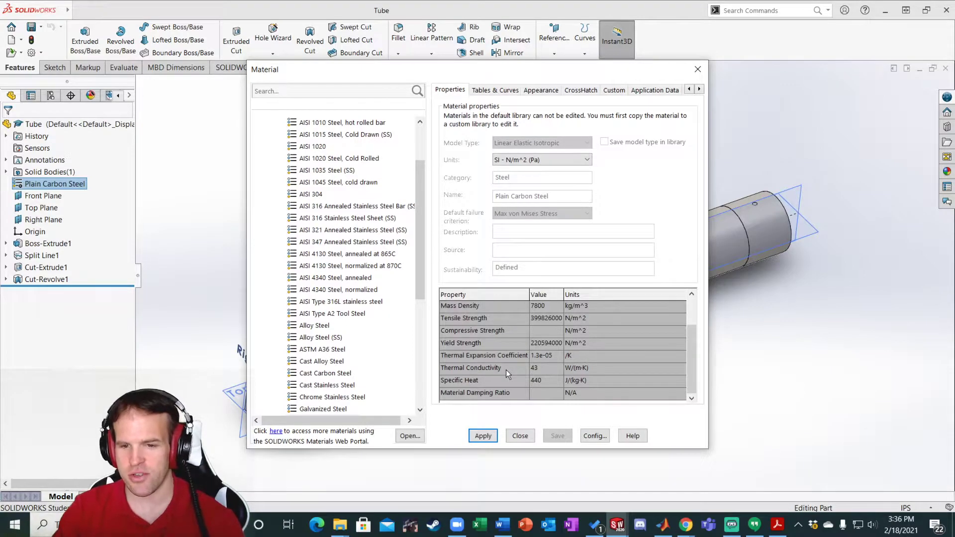
pyautogui.click(520, 436)
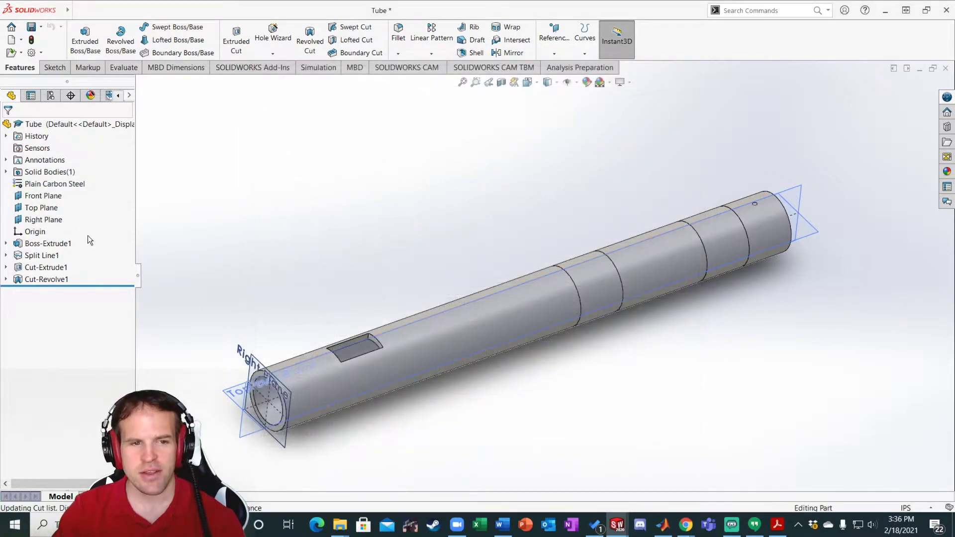
pyautogui.click(71, 185)
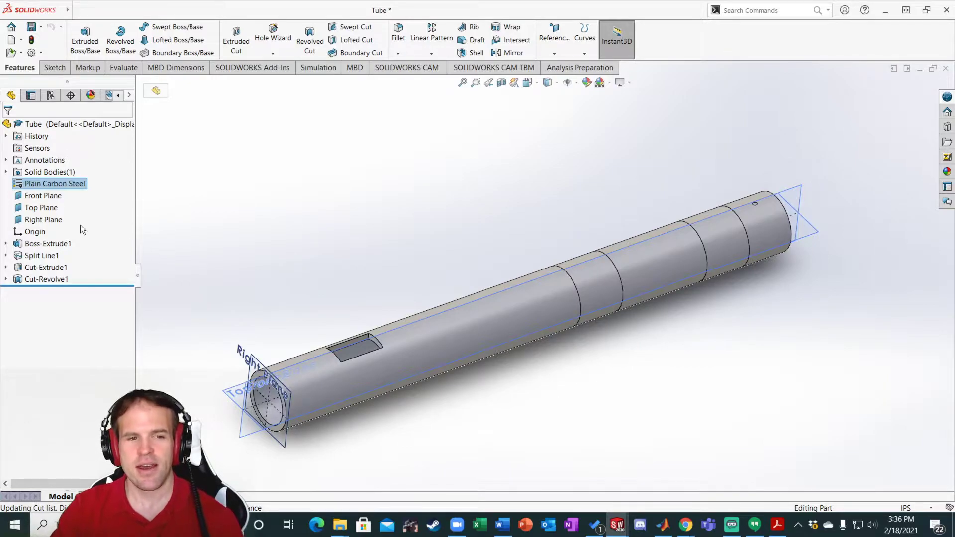
pyautogui.click(398, 277)
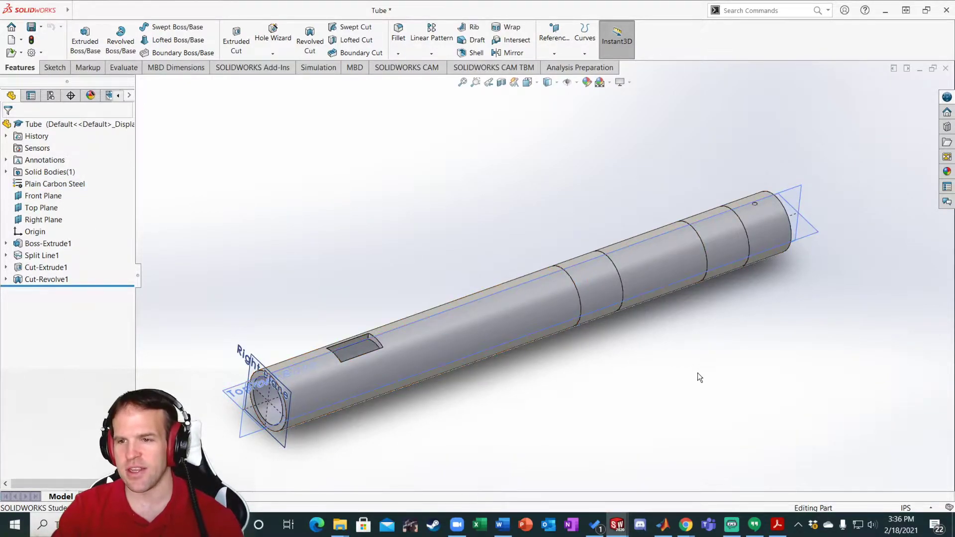
# Inspect the split band faces on the tube's outer surface.
pyautogui.keyDown('ctrl'); pyautogui.moveTo(772, 340); pyautogui.dragTo(733, 350, button='middle'); pyautogui.keyUp('ctrl')
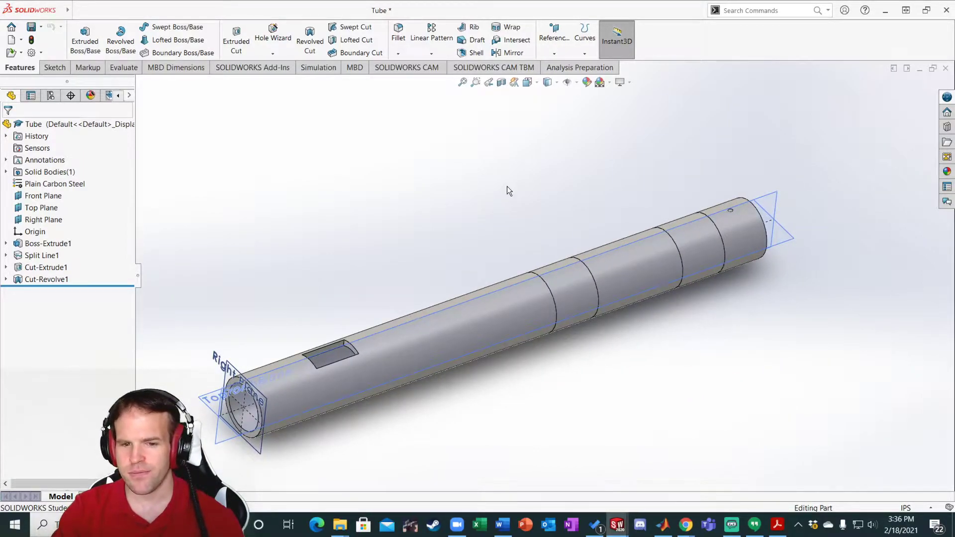
pyautogui.scroll(-1, 703, 314)
pyautogui.click(600, 307)
pyautogui.click(677, 333)
pyautogui.click(669, 246)
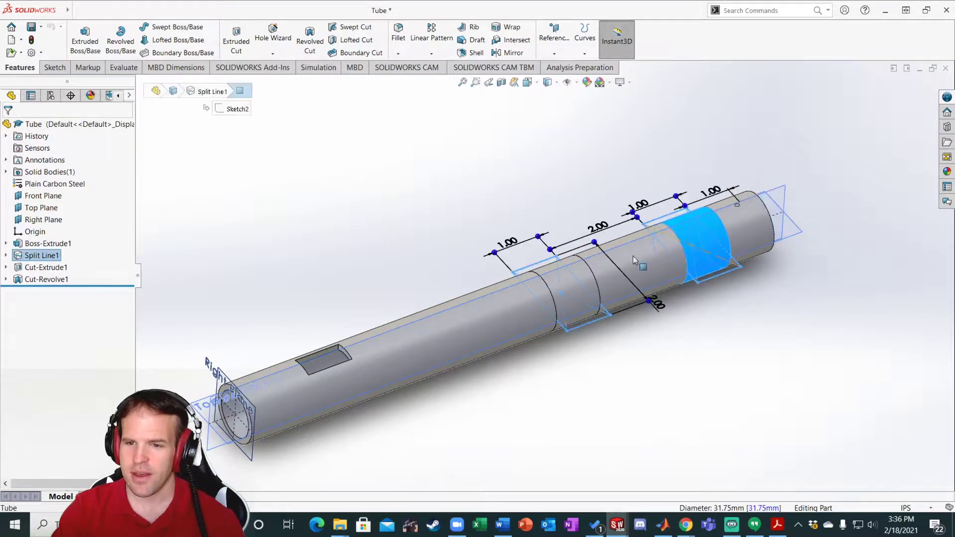
pyautogui.click(576, 285)
pyautogui.click(686, 354)
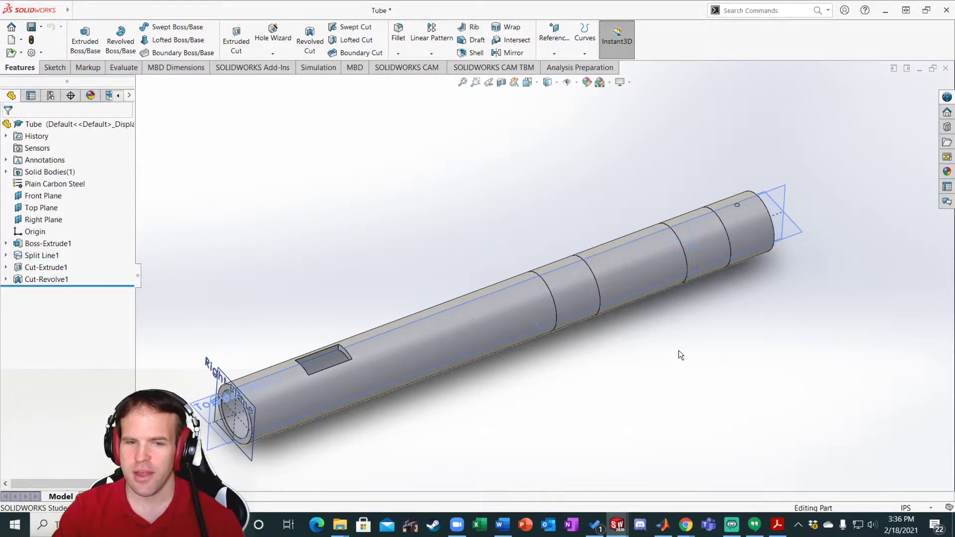
# Show the sketch behind Split Line1 with its dimensions and dismiss the unsaved-document notification.
pyautogui.click(5, 255)
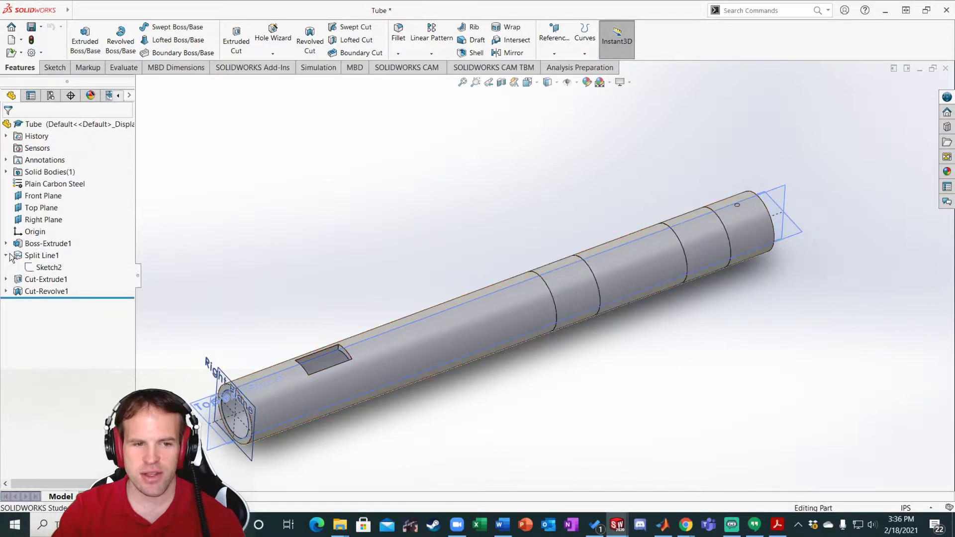
pyautogui.click(43, 268)
pyautogui.moveTo(550, 335)
pyautogui.mouseDown(button='middle')
pyautogui.moveTo(625, 348)
pyautogui.moveTo(636, 380)
pyautogui.moveTo(629, 345)
pyautogui.mouseUp(button='middle')
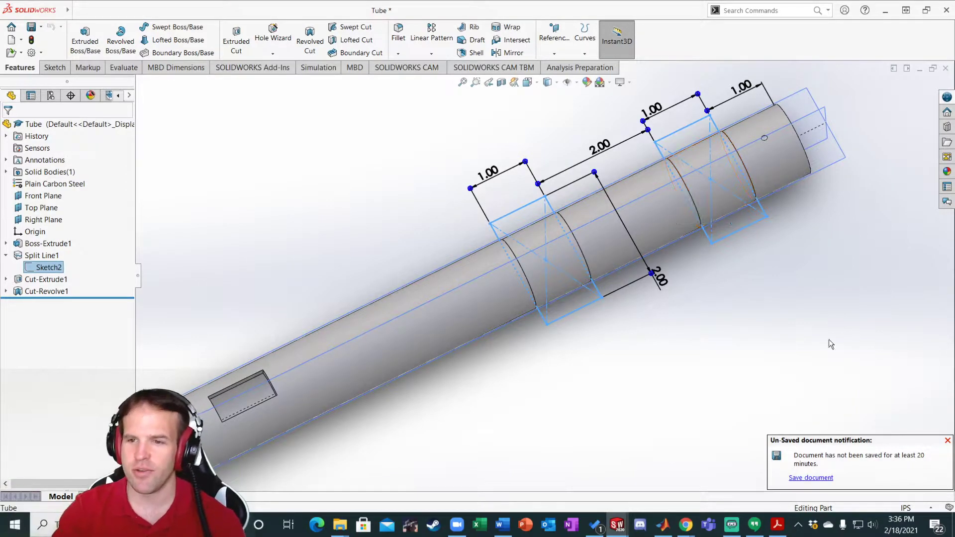
pyautogui.click(947, 441)
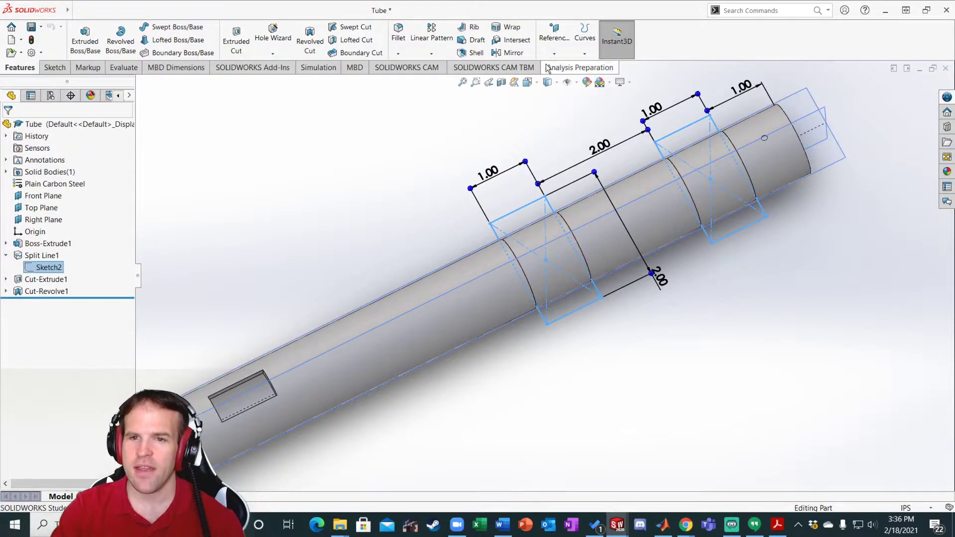
# Find the Split Line command among the curve features without starting it.
pyautogui.click(582, 49)
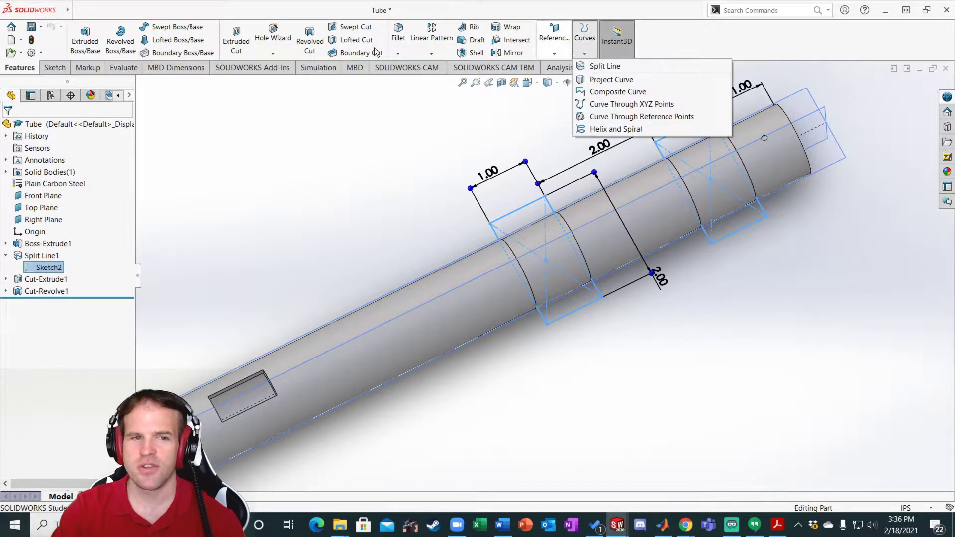
pyautogui.click(585, 46)
pyautogui.click(584, 45)
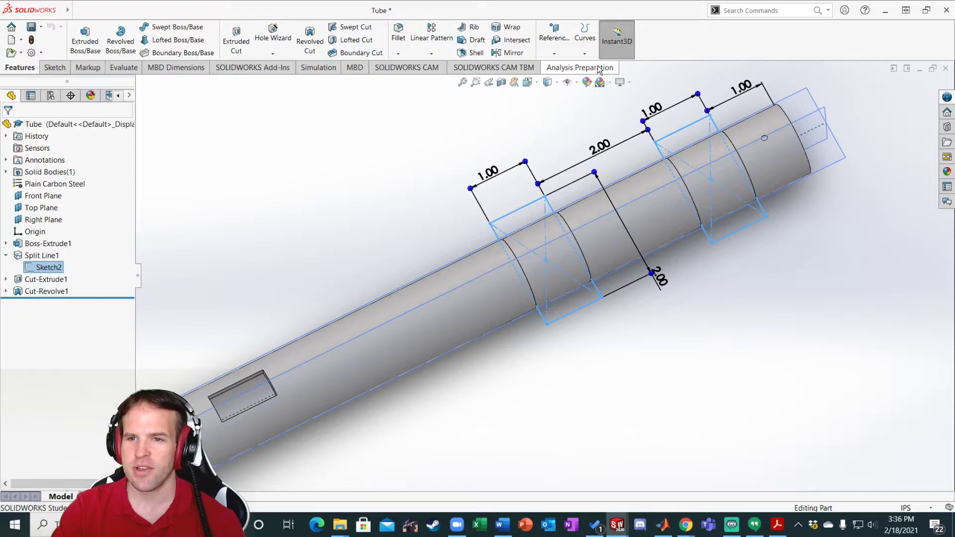
pyautogui.click(585, 46)
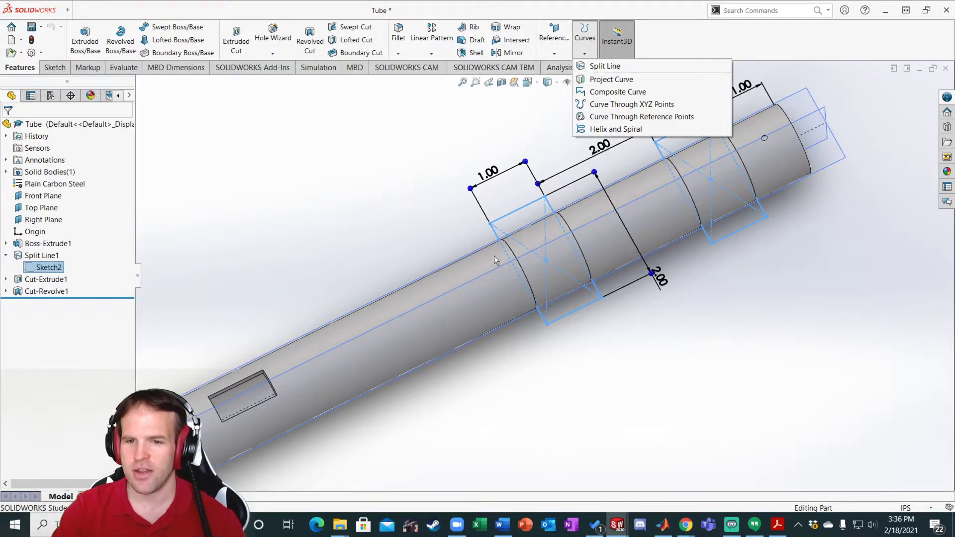
pyautogui.click(387, 215)
# Examine the small round Cut-Revolve1 feature near the tube's nozzle end and its sketch dimensions.
pyautogui.scroll(1, 551, 265)
pyautogui.moveTo(604, 354); pyautogui.dragTo(584, 258, button='middle')
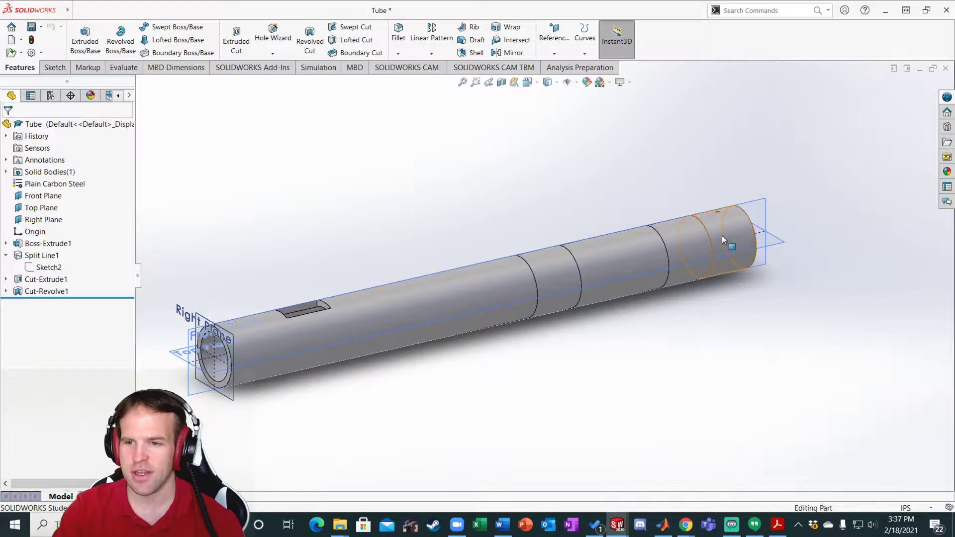
pyautogui.scroll(-10, 722, 236)
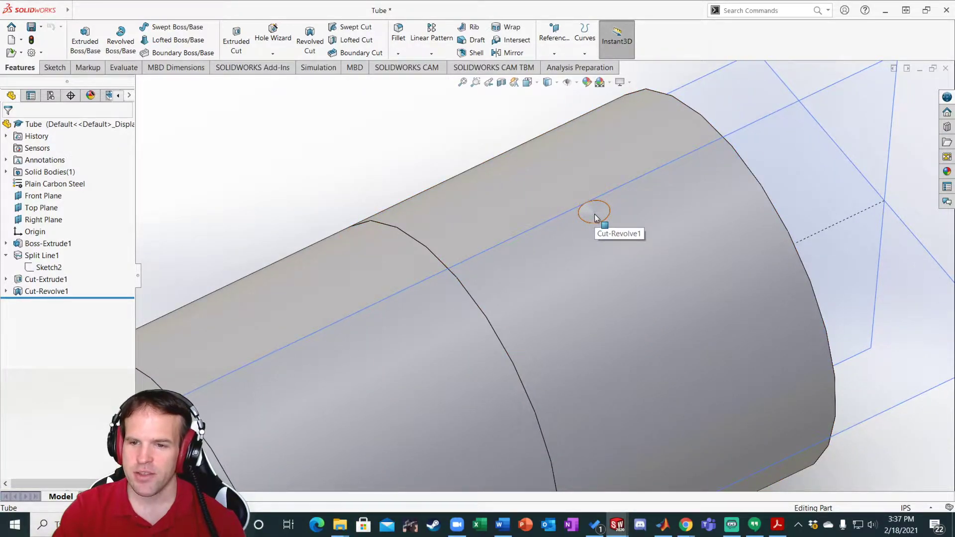
pyautogui.click(31, 291)
pyautogui.moveTo(666, 292)
pyautogui.mouseDown(button='middle')
pyautogui.moveTo(650, 220)
pyautogui.moveTo(652, 282)
pyautogui.moveTo(616, 280)
pyautogui.moveTo(607, 252)
pyautogui.moveTo(618, 306)
pyautogui.moveTo(510, 190)
pyautogui.mouseUp(button='middle')
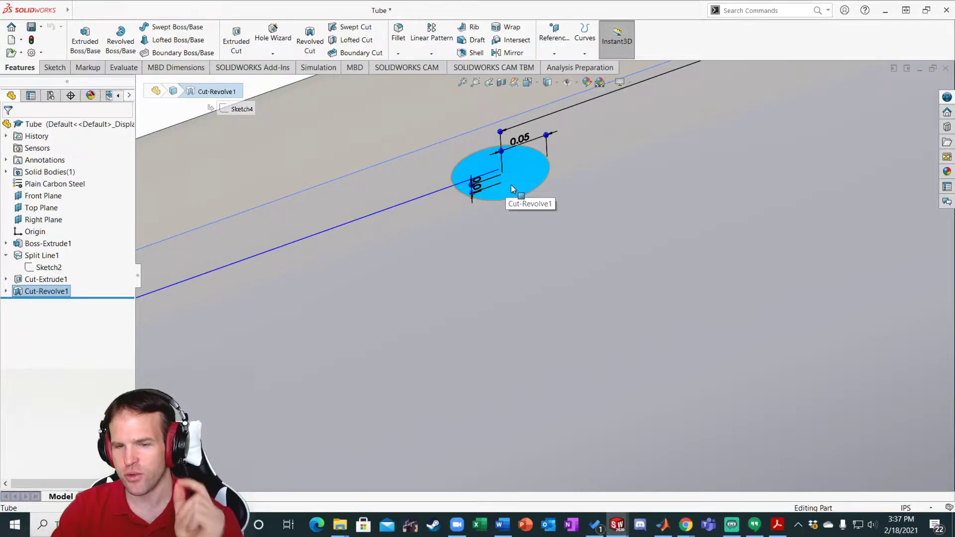
pyautogui.scroll(8, 563, 281)
pyautogui.keyDown('ctrl'); pyautogui.moveTo(543, 291); pyautogui.dragTo(573, 143, button='middle'); pyautogui.keyUp('ctrl')
pyautogui.scroll(2, 608, 285)
pyautogui.keyDown('ctrl'); pyautogui.moveTo(608, 285); pyautogui.dragTo(609, 309, button='middle'); pyautogui.keyUp('ctrl')
pyautogui.click(737, 350)
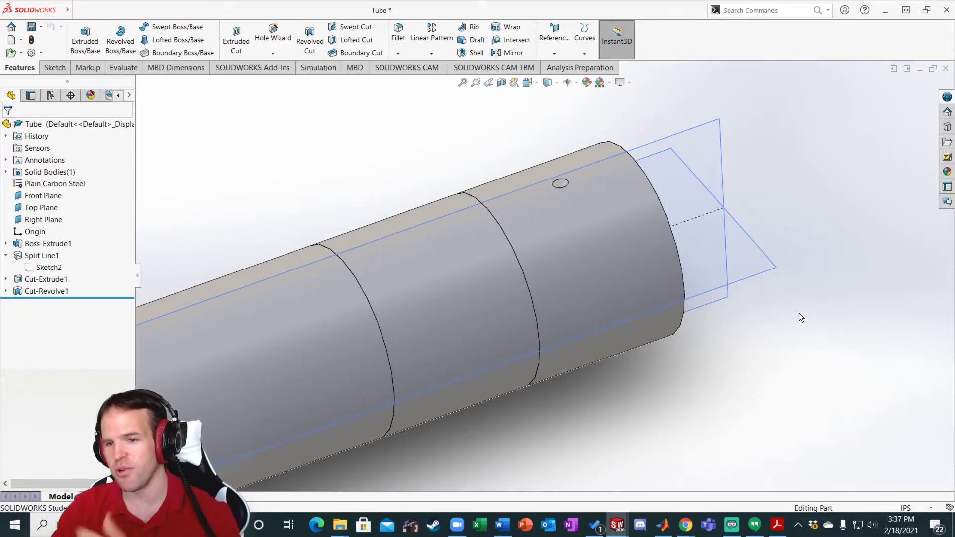
# Inspect the rectangular feed opening cut into the tube and display the dimensions of its Cut-Extrude1 feature.
pyautogui.scroll(5, 490, 368)
pyautogui.keyDown('ctrl'); pyautogui.moveTo(497, 384); pyautogui.dragTo(672, 309, button='middle'); pyautogui.keyUp('ctrl')
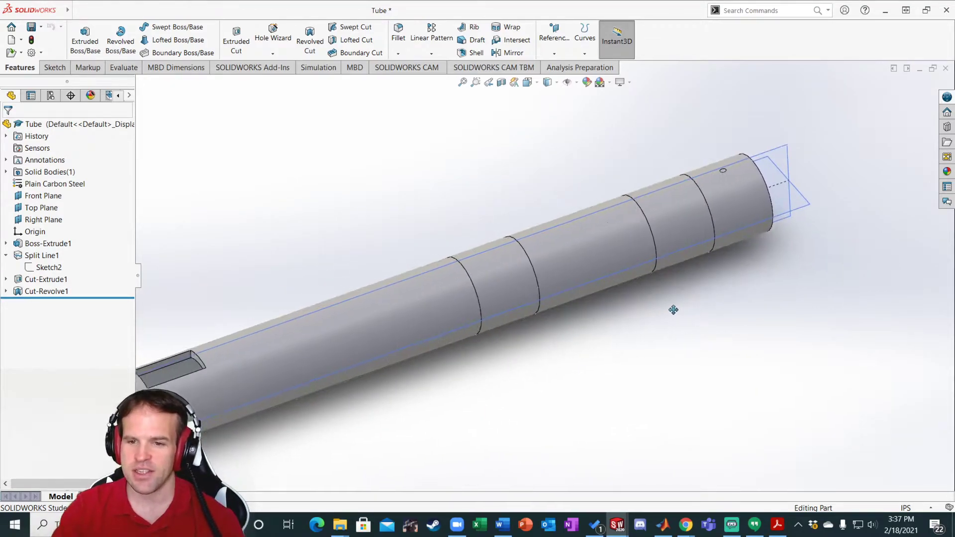
pyautogui.keyDown('ctrl'); pyautogui.moveTo(655, 367); pyautogui.dragTo(697, 321, button='middle'); pyautogui.keyUp('ctrl')
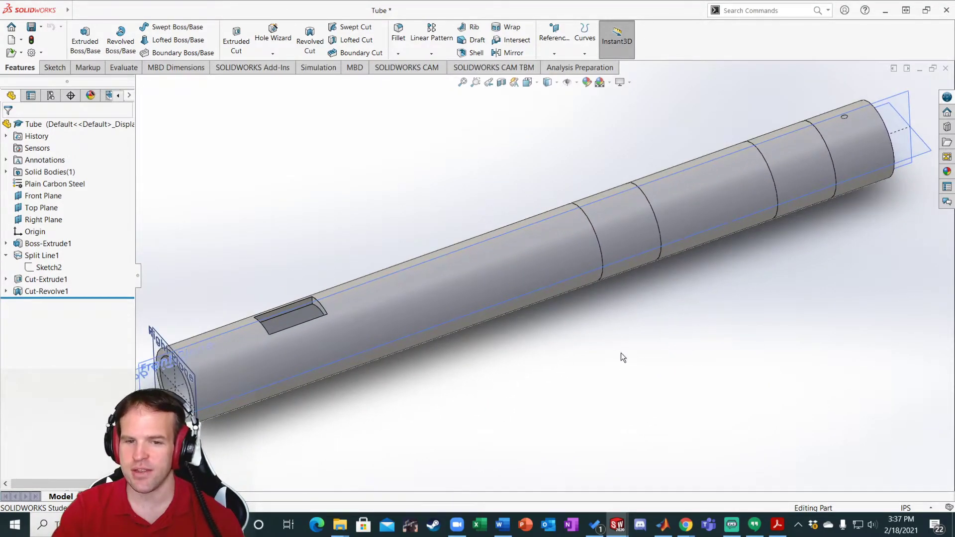
pyautogui.scroll(-5, 347, 340)
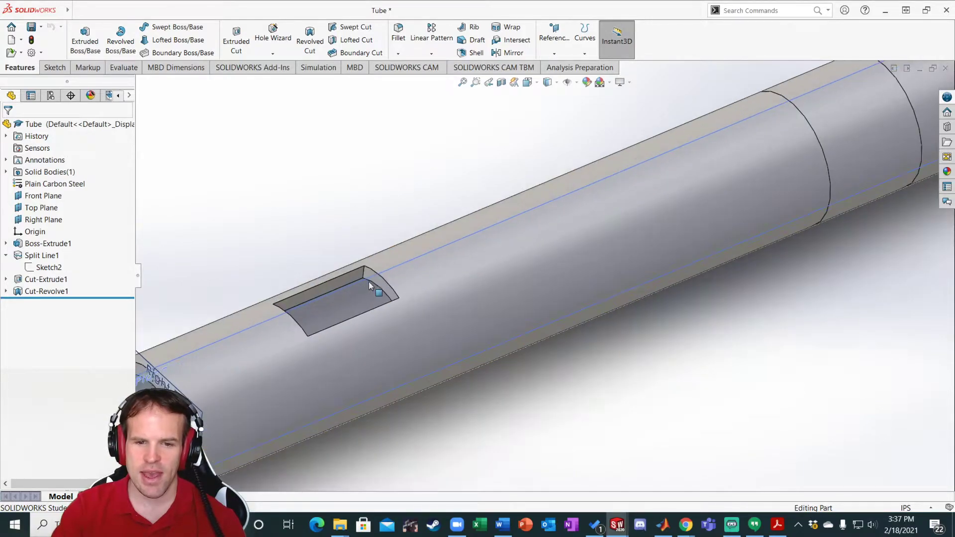
pyautogui.click(361, 276)
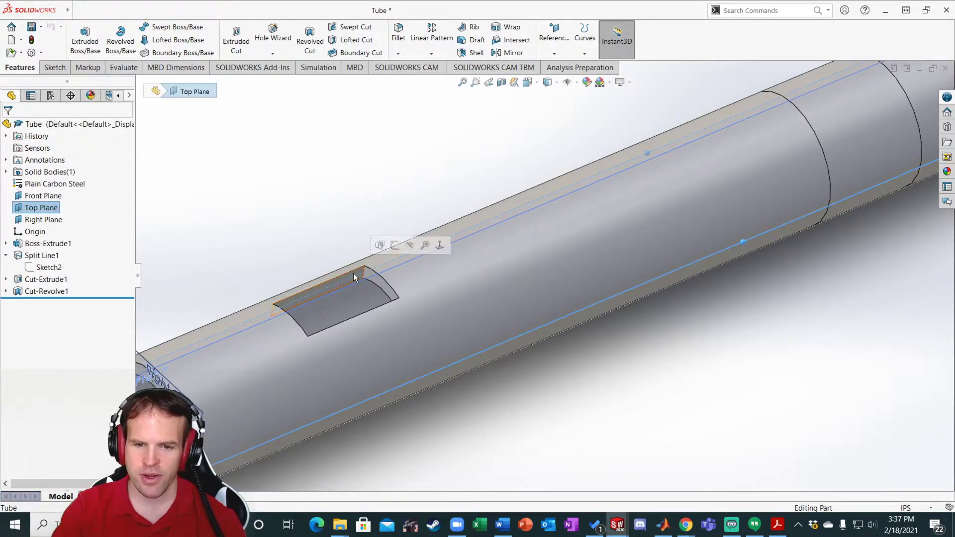
pyautogui.doubleClick(351, 275)
pyautogui.scroll(5, 507, 378)
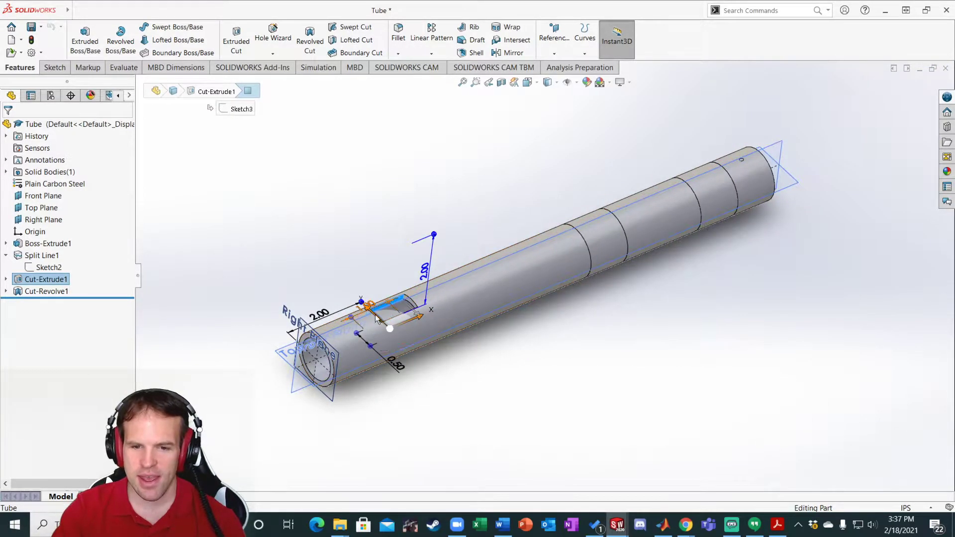
pyautogui.click(381, 250)
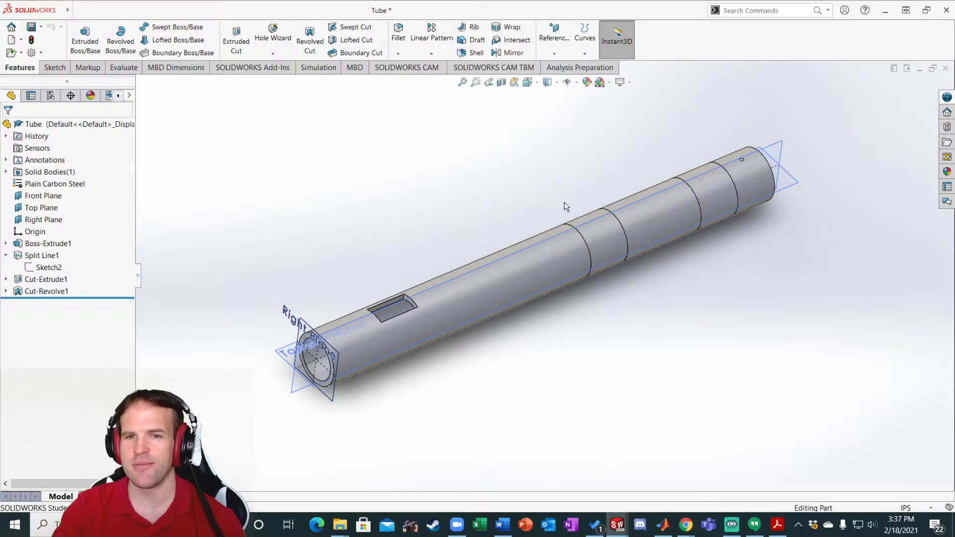
# Switch back to the Extruder_Heat_Assembly window.
pyautogui.keyDown('ctrl'); pyautogui.moveTo(567, 204); pyautogui.dragTo(488, 226, button='middle'); pyautogui.keyUp('ctrl')
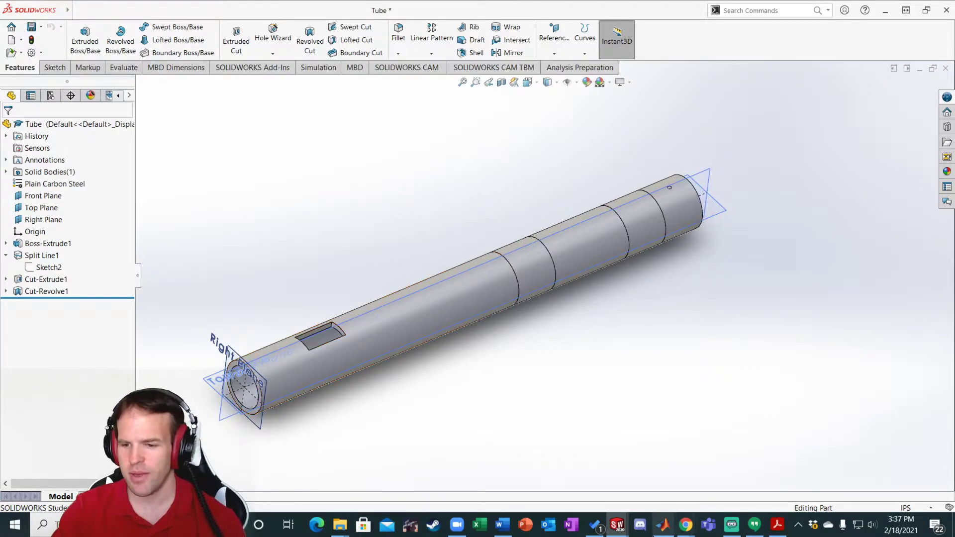
pyautogui.click(617, 524)
pyautogui.click(569, 467)
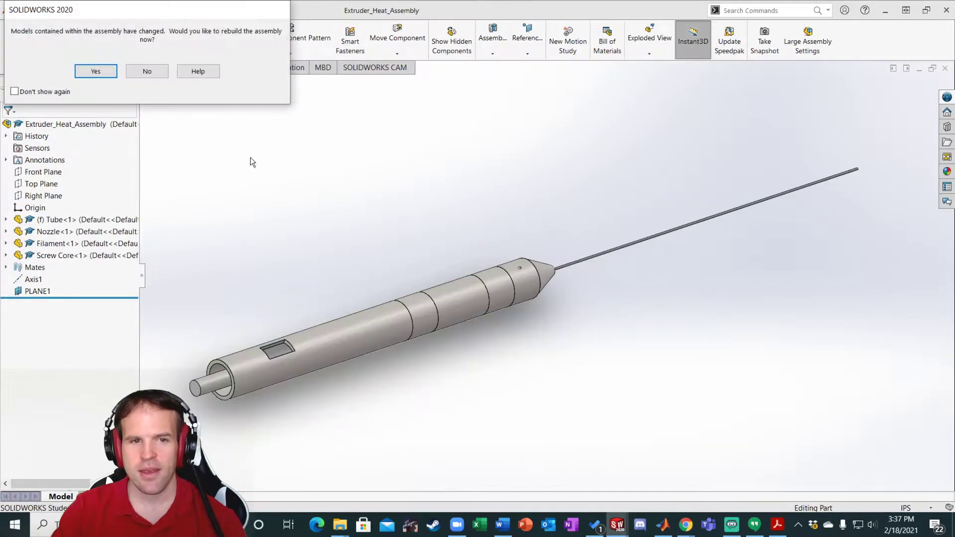
# Accept the assembly rebuild, and open the Nozzle part to examine its cone and small central hole.
pyautogui.click(90, 73)
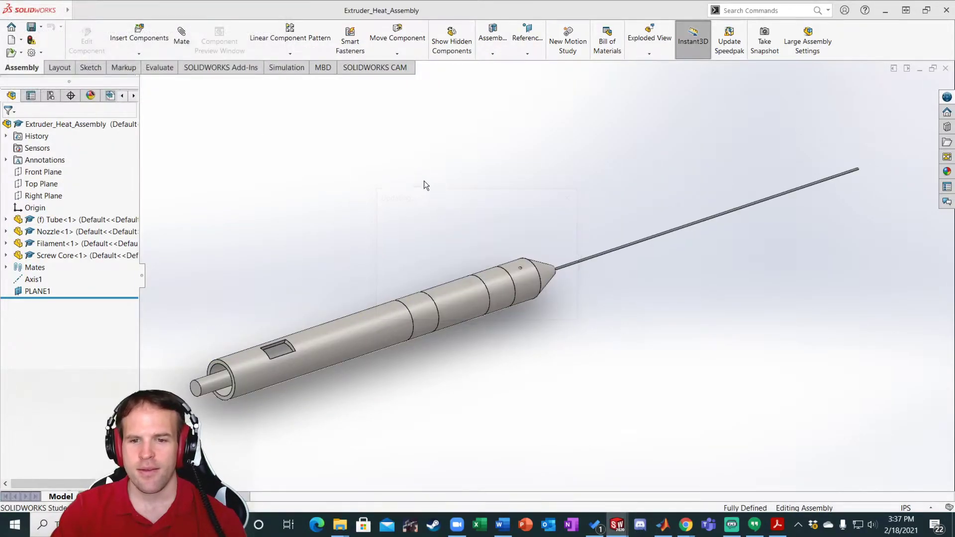
pyautogui.click(70, 233)
pyautogui.click(205, 204)
pyautogui.moveTo(561, 339); pyautogui.dragTo(513, 291, button='middle')
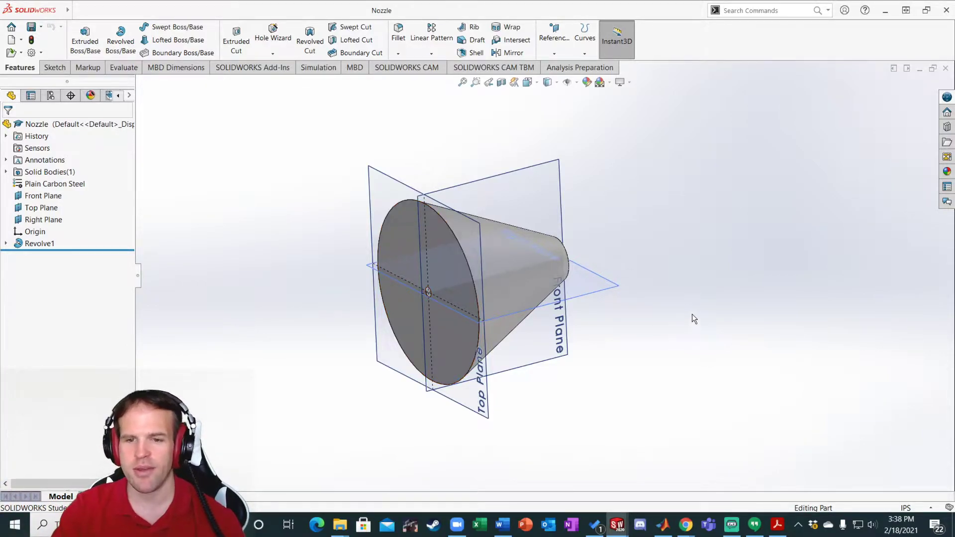
pyautogui.moveTo(527, 299); pyautogui.dragTo(466, 292, button='middle')
pyautogui.scroll(-4, 448, 294)
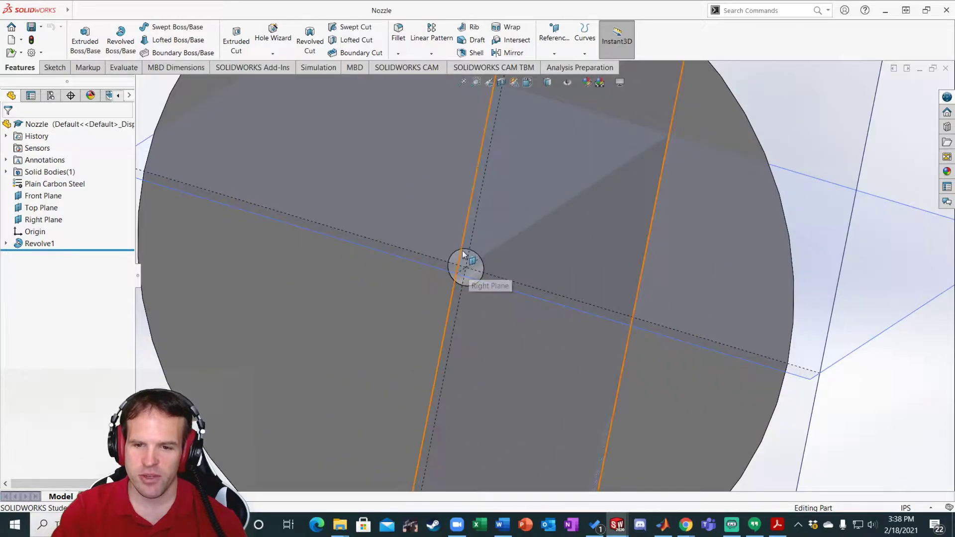
pyautogui.scroll(4, 465, 266)
pyautogui.moveTo(485, 250); pyautogui.dragTo(637, 271, button='middle')
# Return to Extruder_Heat_Assembly and open the Filament part to view its whole body.
pyautogui.moveTo(616, 525)
pyautogui.click(470, 457)
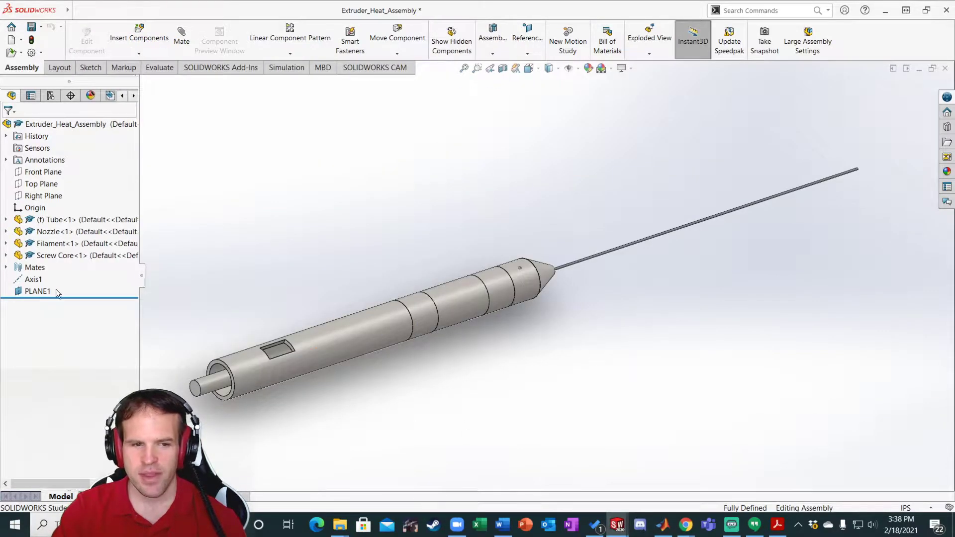
pyautogui.click(75, 243)
pyautogui.click(78, 213)
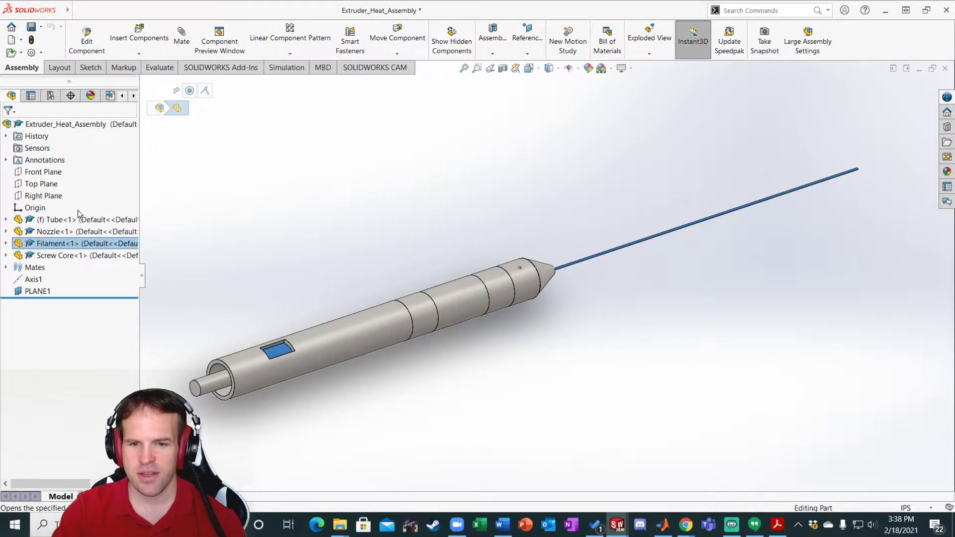
pyautogui.scroll(5, 460, 394)
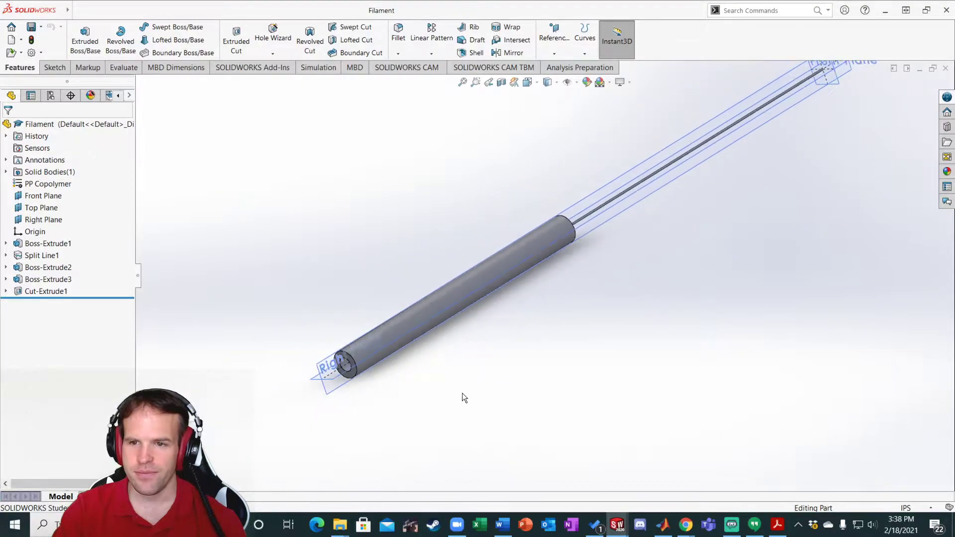
pyautogui.moveTo(414, 399); pyautogui.dragTo(428, 386, button='middle')
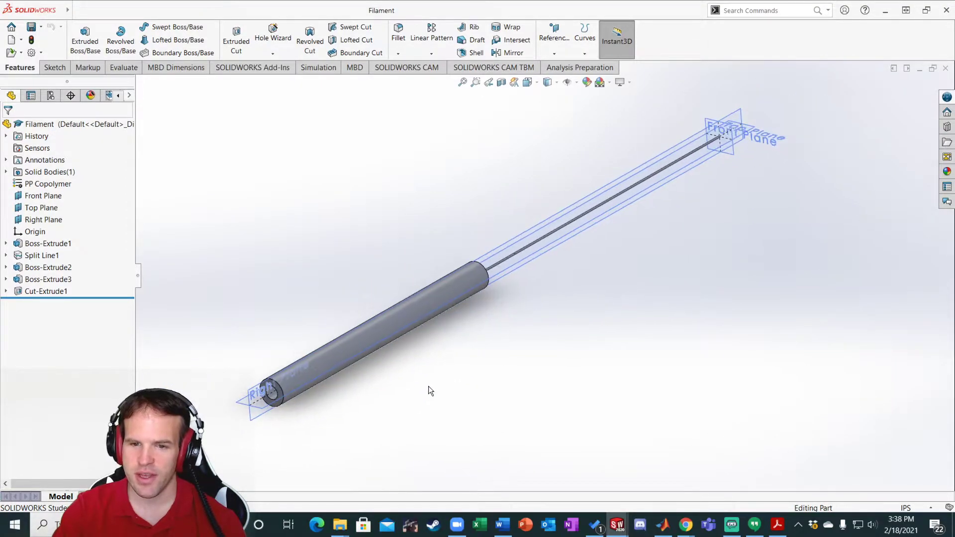
pyautogui.scroll(-2, 448, 363)
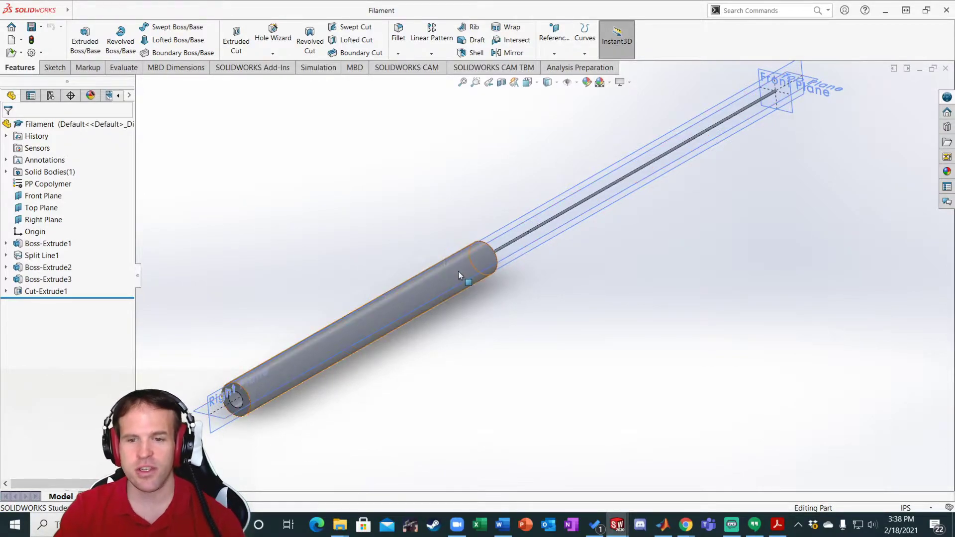
# Examine the Split Line1 face on the filament's thin strand and the bore at the thick cylinder's open end.
pyautogui.moveTo(458, 271); pyautogui.dragTo(400, 326, button='middle')
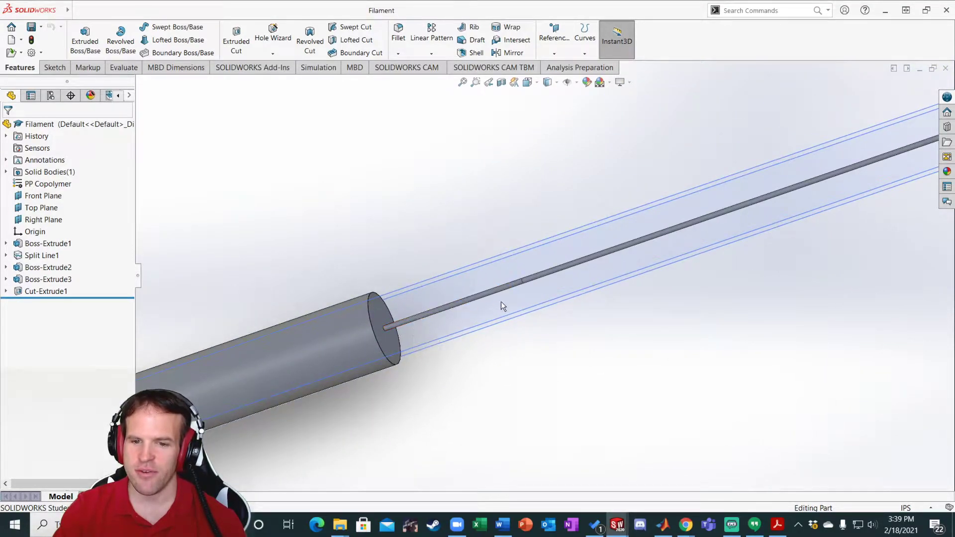
pyautogui.moveTo(456, 321); pyautogui.dragTo(375, 327, button='middle')
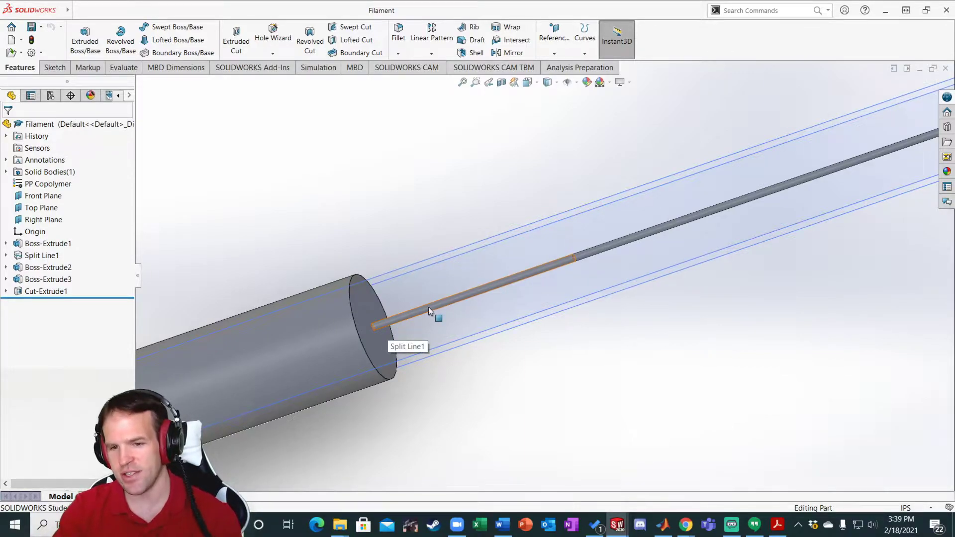
pyautogui.scroll(3, 432, 318)
pyautogui.moveTo(437, 373); pyautogui.dragTo(437, 343, button='middle')
pyautogui.scroll(-5, 333, 374)
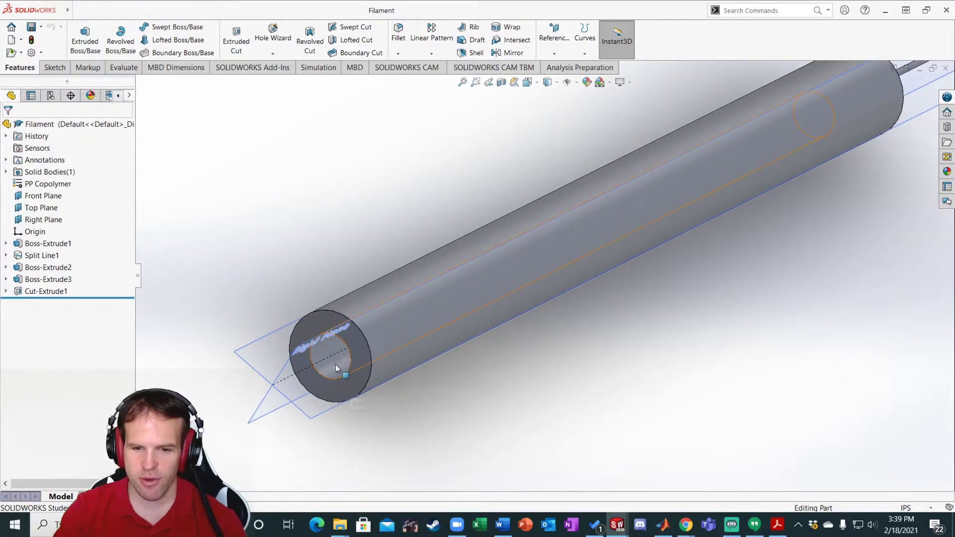
pyautogui.click(336, 364)
pyautogui.moveTo(517, 398); pyautogui.dragTo(560, 381, button='middle')
pyautogui.click(556, 382)
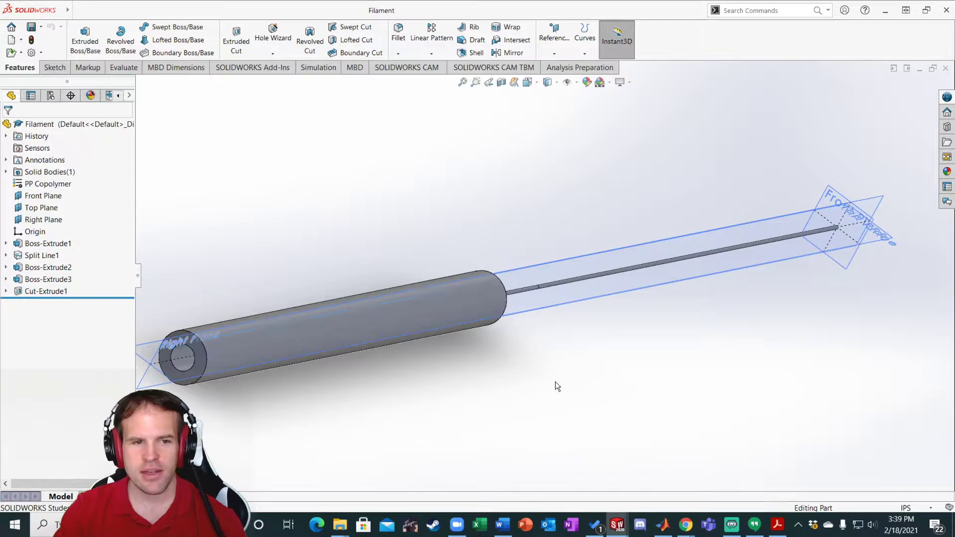
# Review the filament's PP Copolymer material properties, including thermal conductivity and specific heat, without changing the material.
pyautogui.click(54, 185)
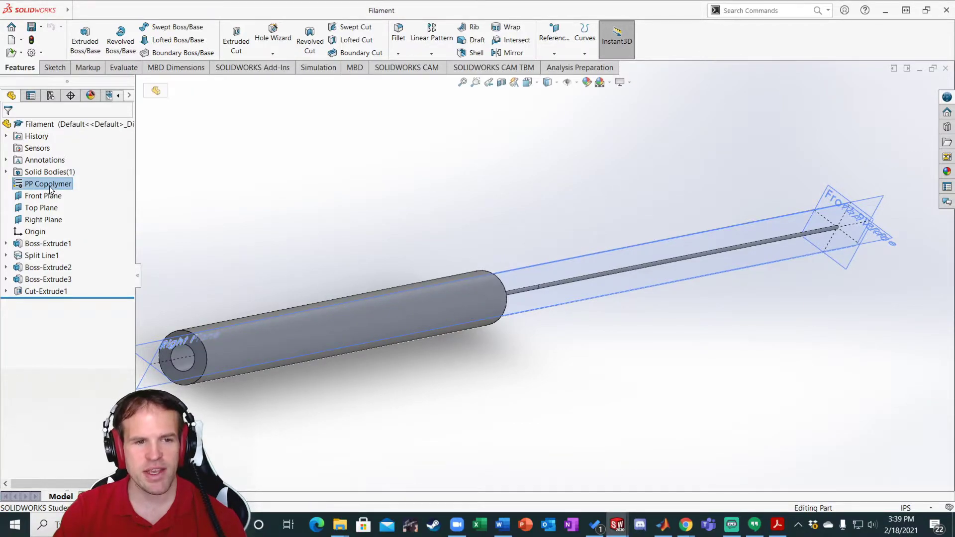
pyautogui.press('f')
pyautogui.rightClick(50, 185)
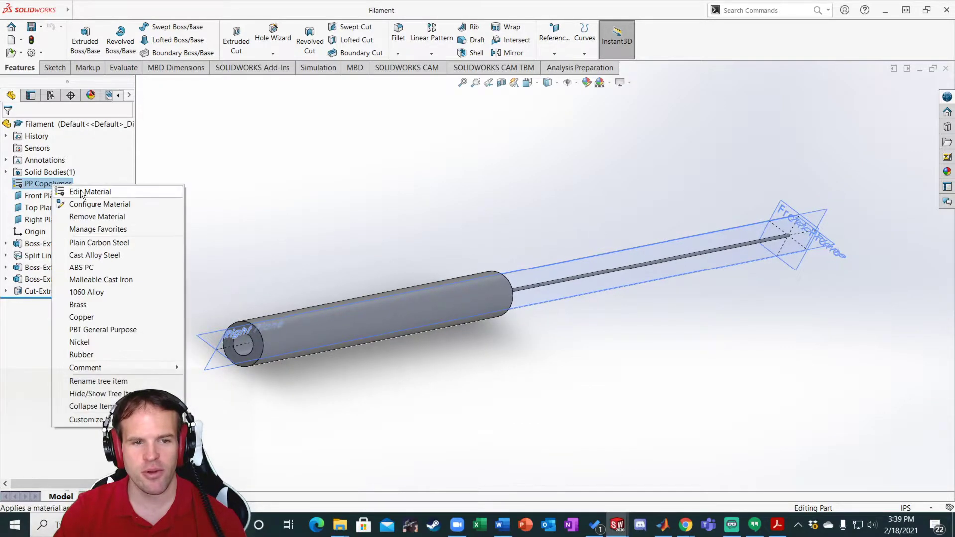
pyautogui.click(90, 194)
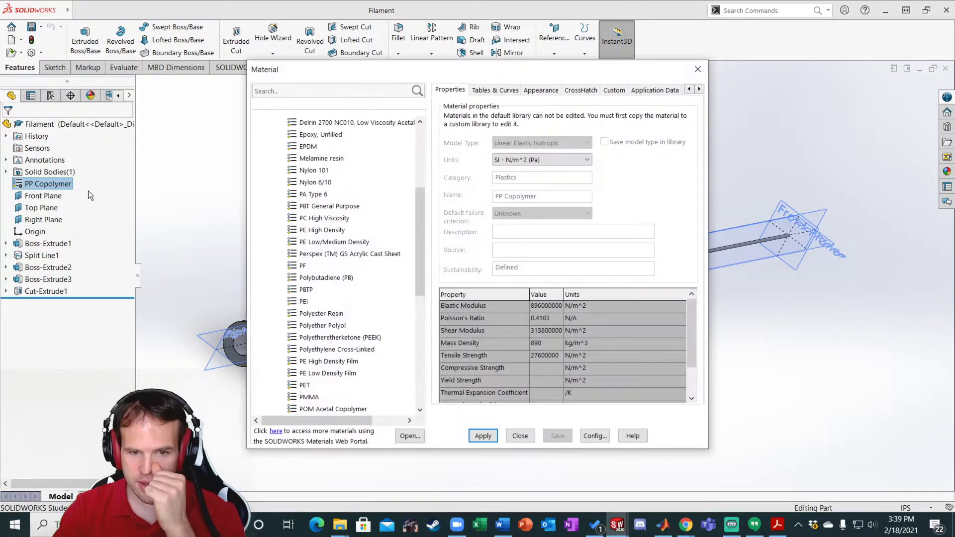
pyautogui.moveTo(421, 228); pyautogui.dragTo(421, 273)
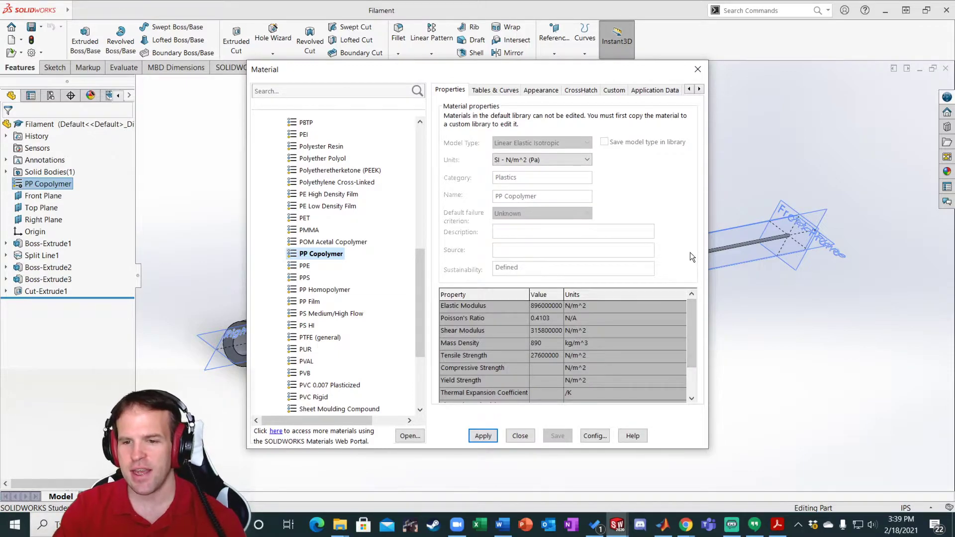
pyautogui.moveTo(687, 298)
pyautogui.mouseDown()
pyautogui.moveTo(697, 315)
pyautogui.moveTo(682, 305)
pyautogui.mouseUp()
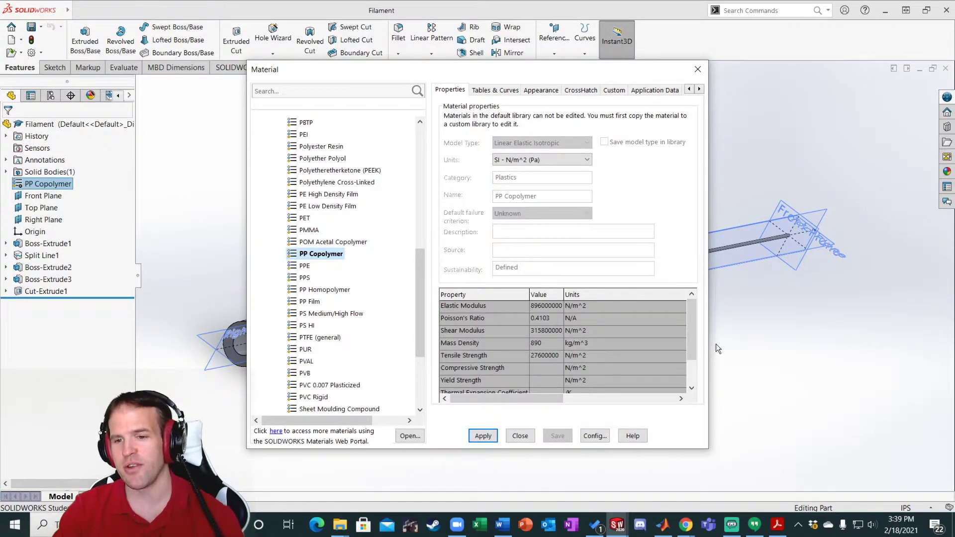
pyautogui.moveTo(694, 314); pyautogui.dragTo(694, 358)
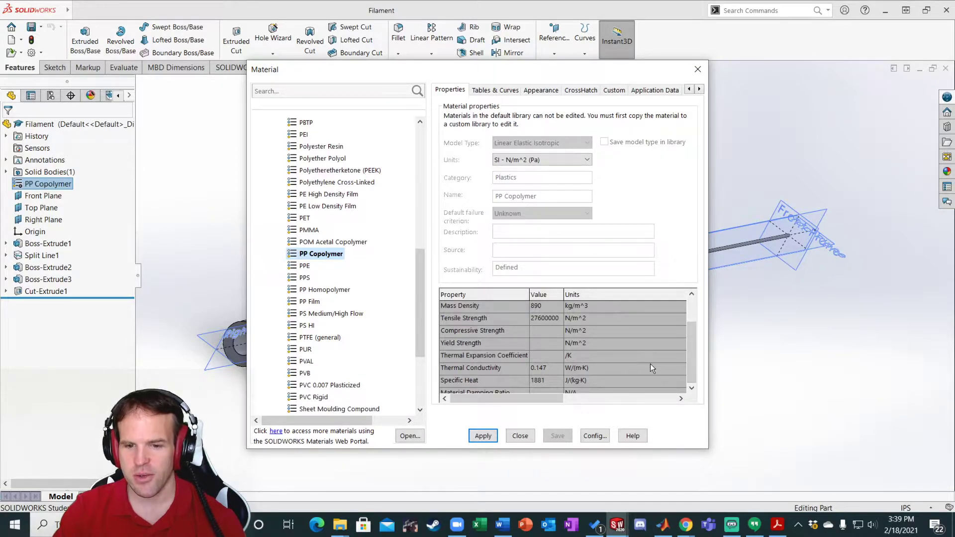
pyautogui.click(520, 437)
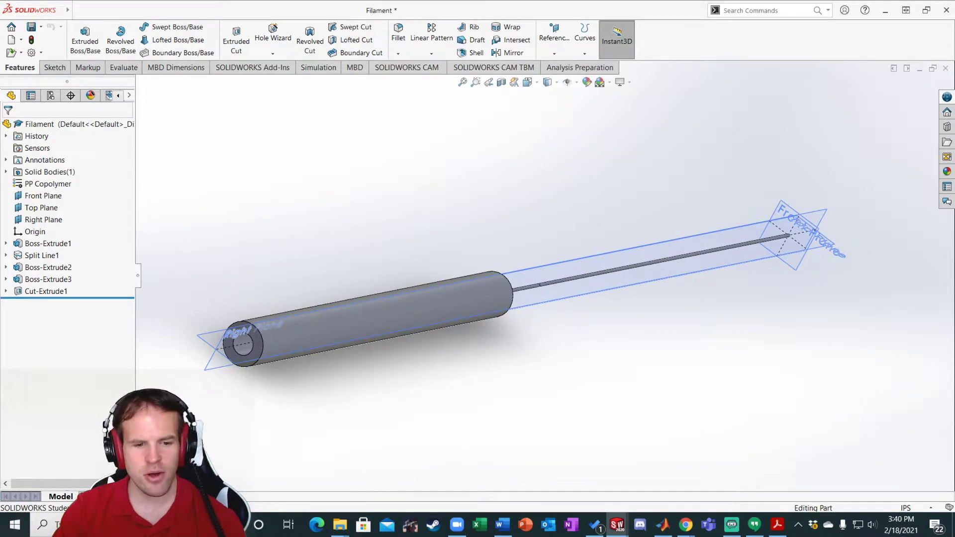
# Switch back to the Extruder_Heat_Assembly window and rebuild the assembly.
pyautogui.moveTo(619, 525)
pyautogui.click(423, 469)
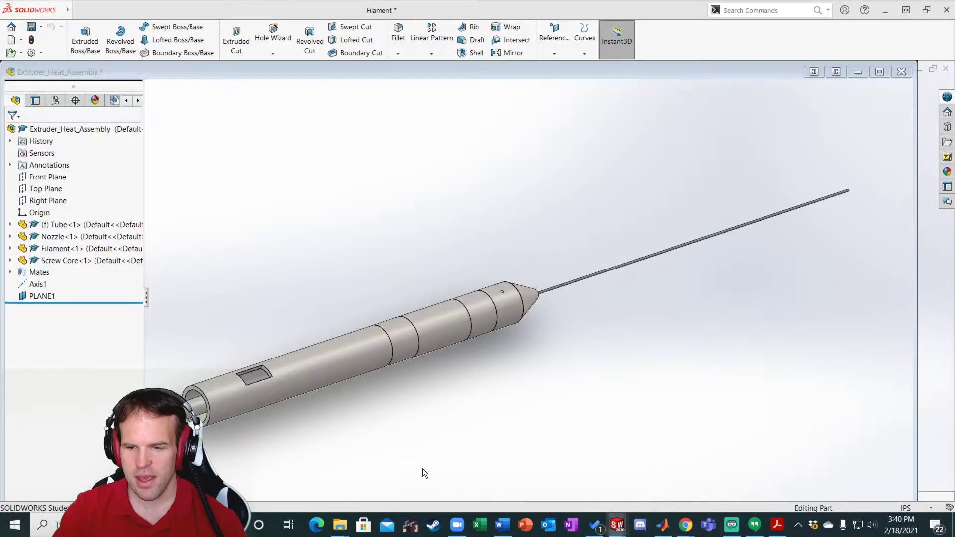
pyautogui.click(82, 72)
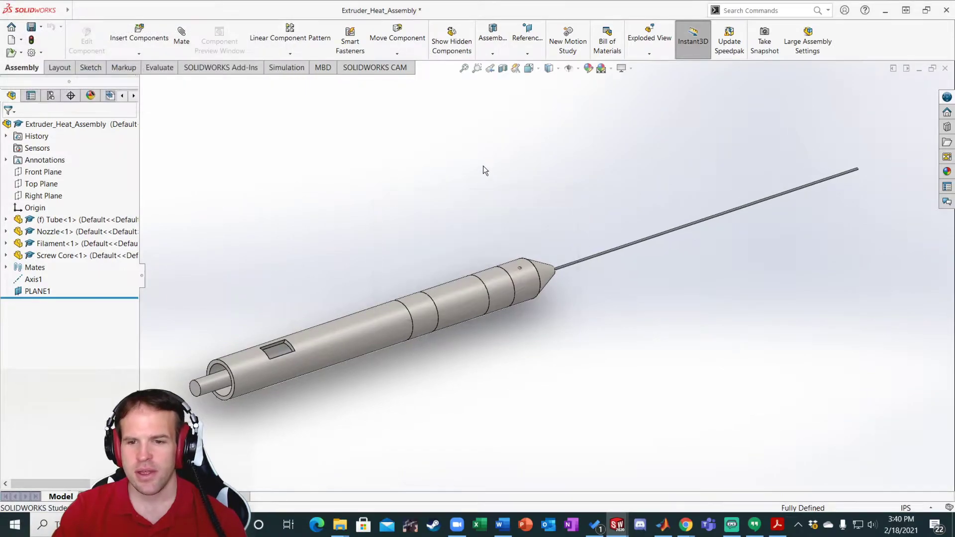
# Open the Screw Core part and examine its simplified solid cylinder from several angles.
pyautogui.click(48, 256)
pyautogui.click(58, 223)
pyautogui.scroll(-2, 450, 313)
pyautogui.keyDown('ctrl'); pyautogui.moveTo(444, 276); pyautogui.dragTo(415, 331, button='middle'); pyautogui.keyUp('ctrl')
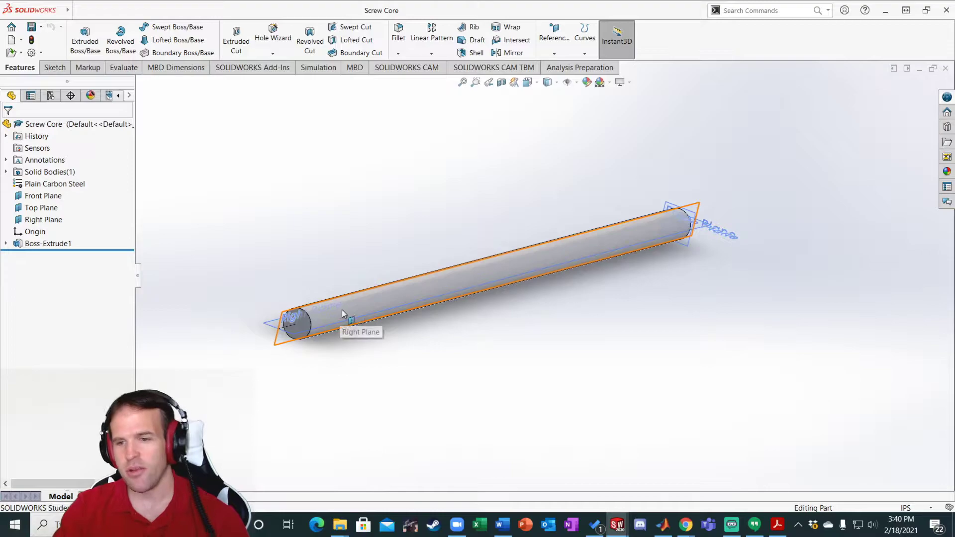
pyautogui.moveTo(374, 322); pyautogui.dragTo(482, 412, button='middle')
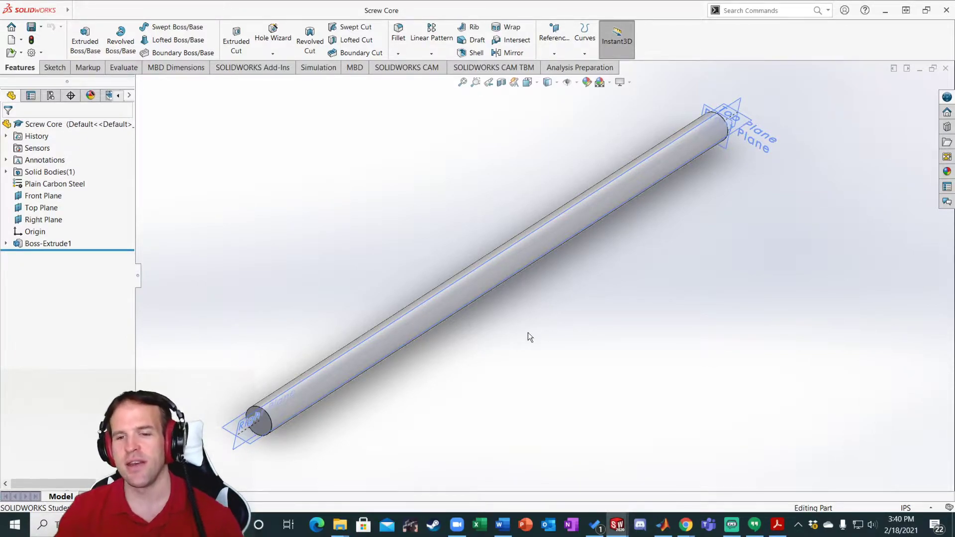
pyautogui.moveTo(497, 351); pyautogui.dragTo(387, 322, button='middle')
# Return to Extruder_Heat_Assembly and save it together with the modified Tube and Filament parts.
pyautogui.moveTo(617, 525)
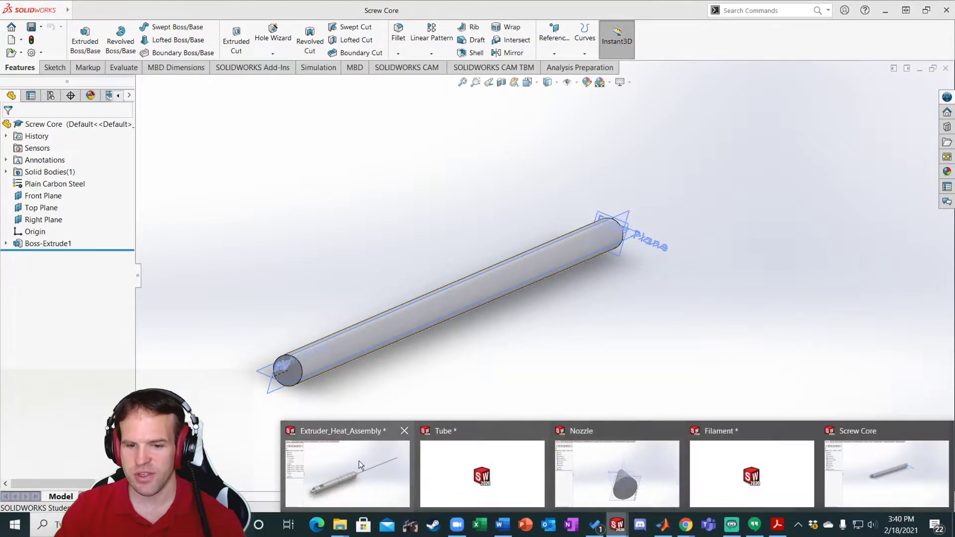
pyautogui.click(356, 457)
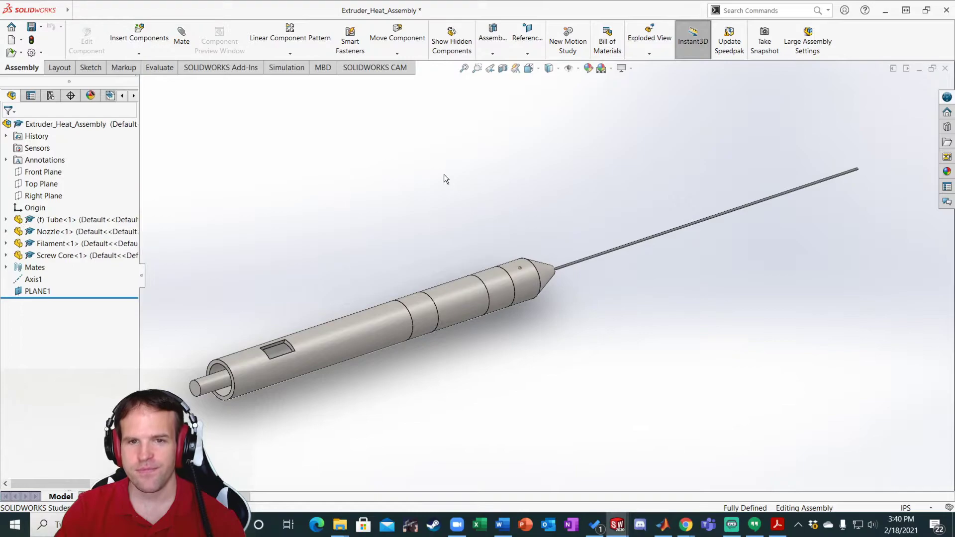
pyautogui.click(32, 27)
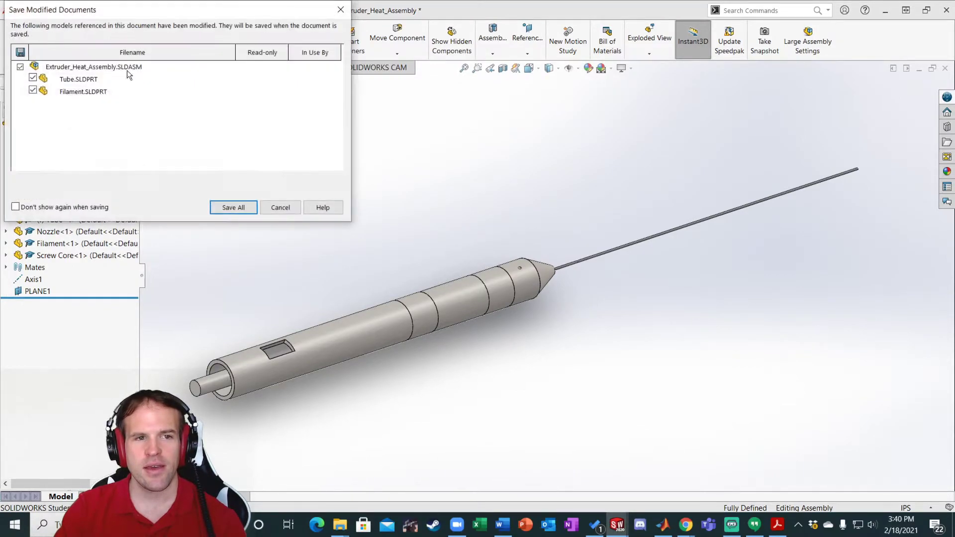
pyautogui.click(233, 208)
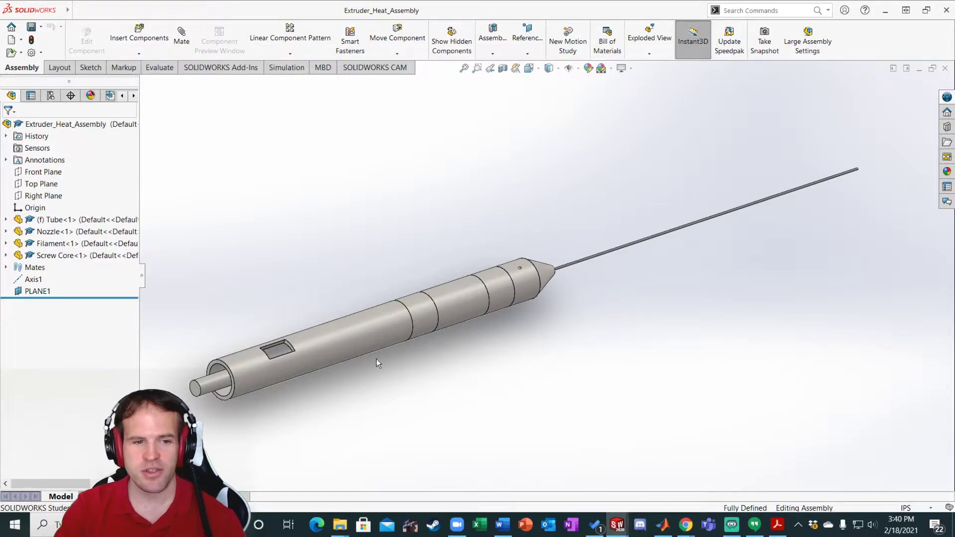
# Create a planar section view of the assembly through PLANE1 with zero offset and rotation.
pyautogui.click(503, 69)
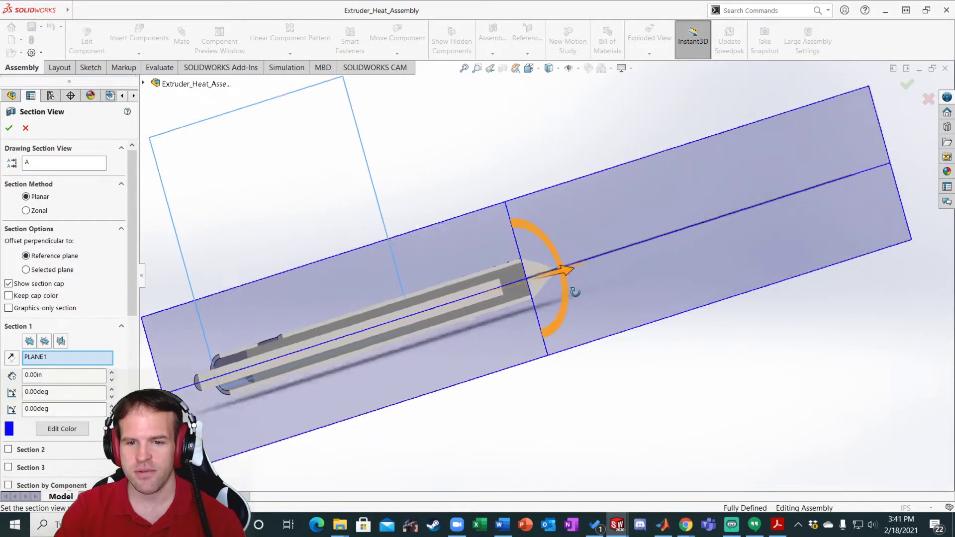
pyautogui.moveTo(575, 292); pyautogui.dragTo(556, 333, button='middle')
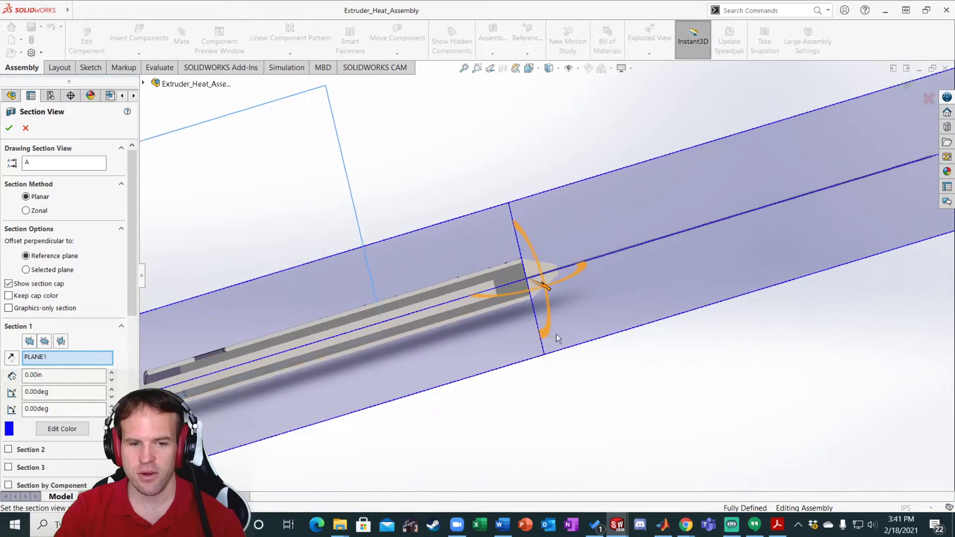
pyautogui.click(9, 128)
pyautogui.moveTo(475, 348); pyautogui.dragTo(502, 313, button='middle')
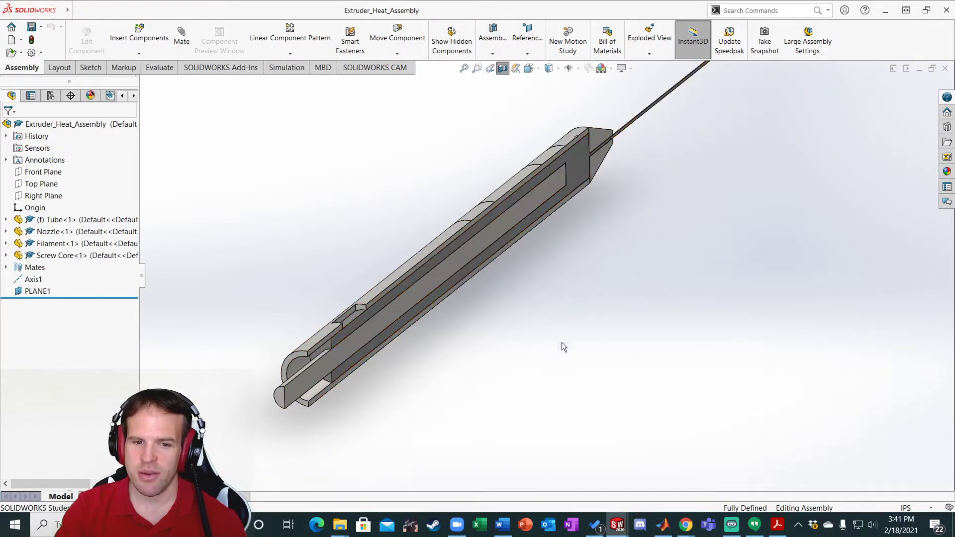
# Examine the sectioned screw core and the filament region surrounding it and running out through the nozzle.
pyautogui.click(315, 368)
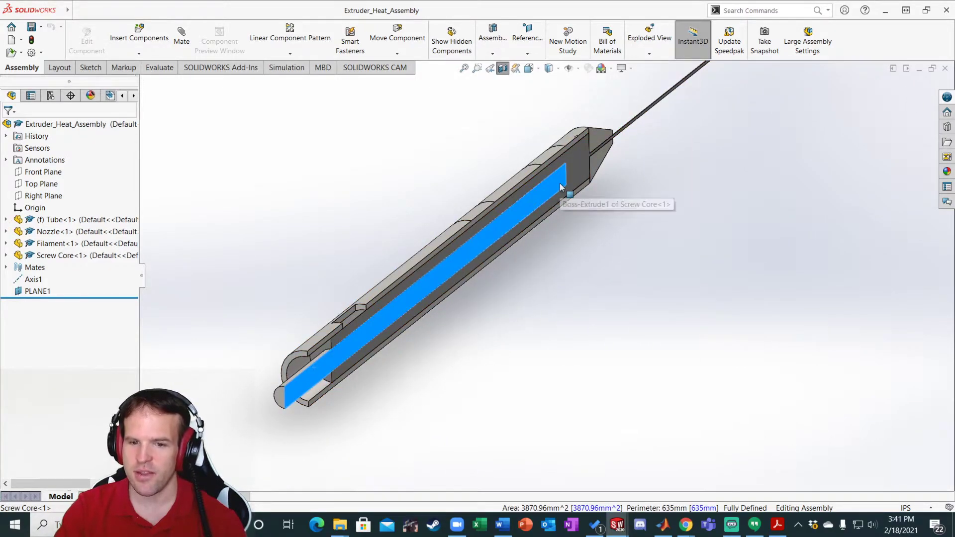
pyautogui.click(376, 307)
pyautogui.moveTo(426, 310); pyautogui.dragTo(471, 278, button='middle')
pyautogui.scroll(2, 489, 239)
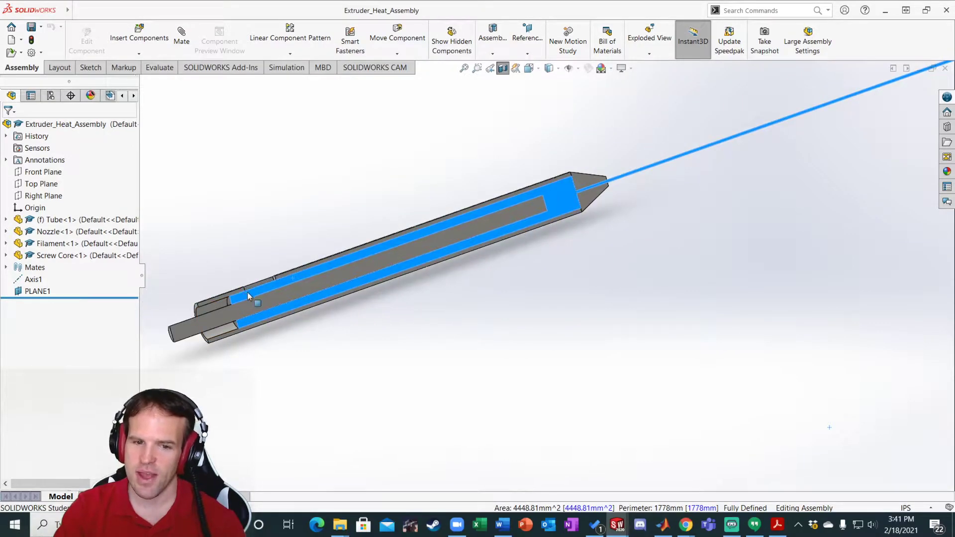
pyautogui.scroll(-3, 621, 187)
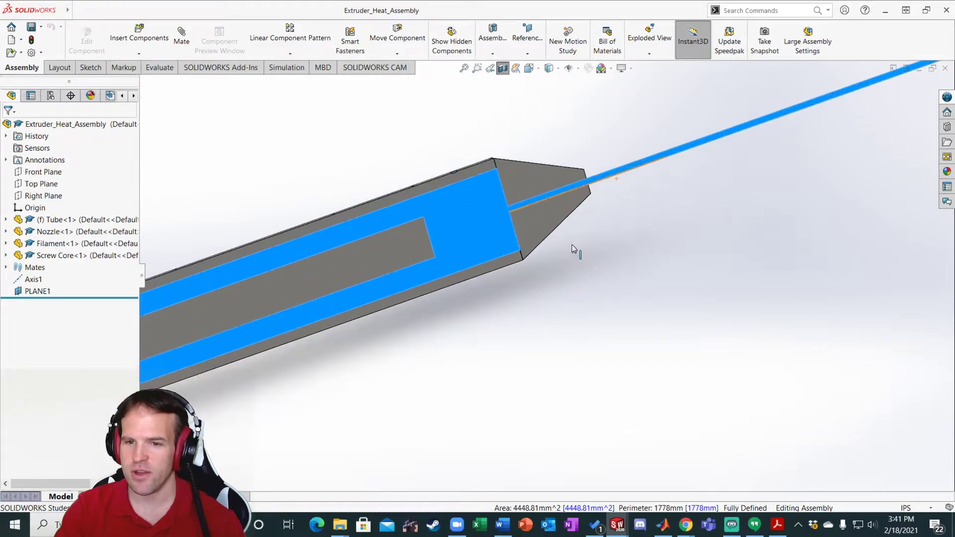
pyautogui.scroll(-2, 530, 200)
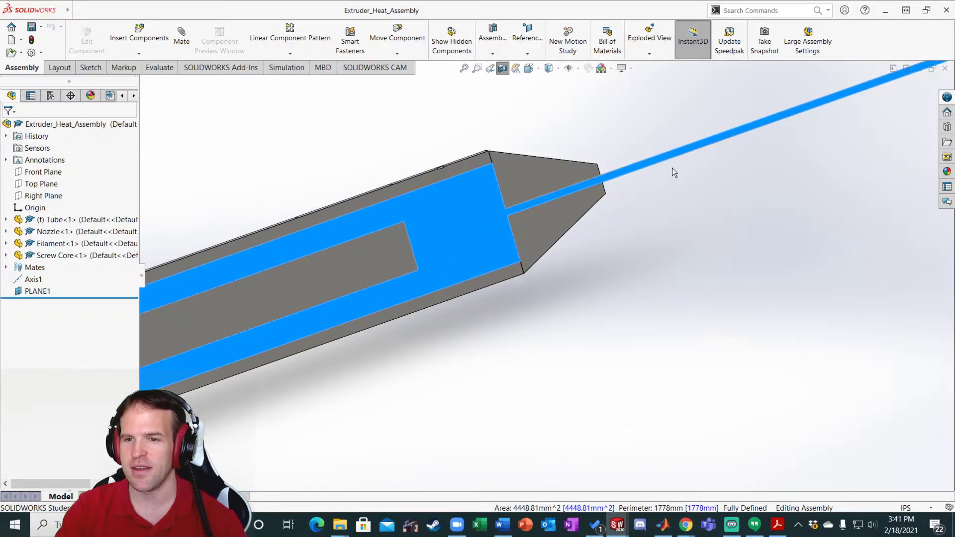
pyautogui.scroll(1, 673, 255)
pyautogui.click(626, 296)
pyautogui.moveTo(626, 297); pyautogui.dragTo(651, 318, button='middle')
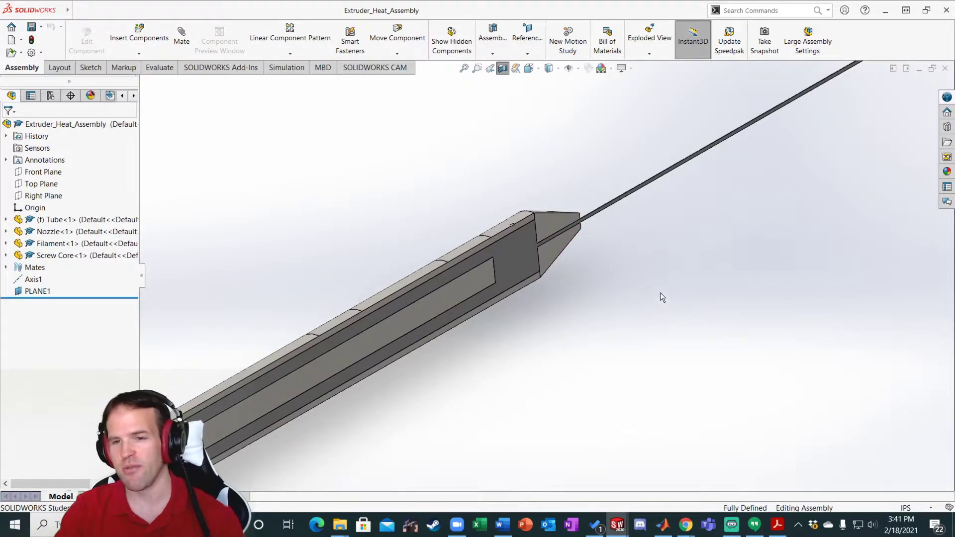
# Create a new simulation study of the Thermal type for the extruder heat assembly.
pyautogui.moveTo(580, 395); pyautogui.dragTo(572, 367, button='middle')
pyautogui.scroll(2, 597, 379)
pyautogui.scroll(-1, 512, 376)
pyautogui.keyDown('ctrl'); pyautogui.moveTo(512, 374); pyautogui.dragTo(511, 342, button='middle'); pyautogui.keyUp('ctrl')
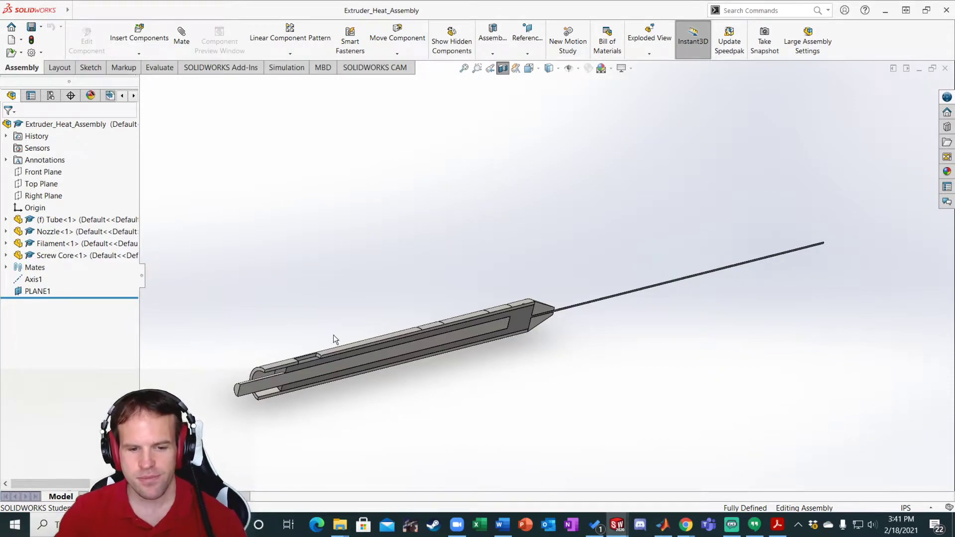
pyautogui.rightClick(202, 496)
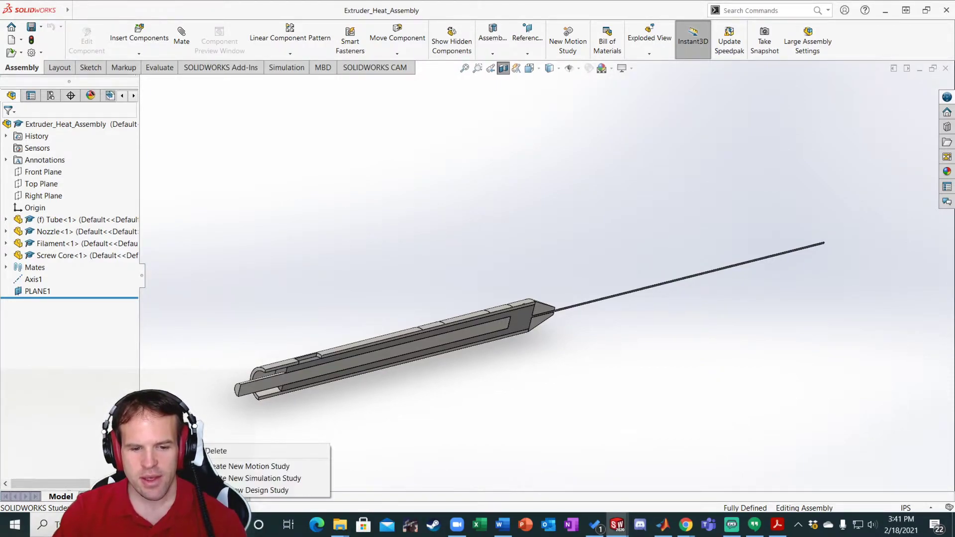
pyautogui.click(264, 478)
pyautogui.rightClick(202, 496)
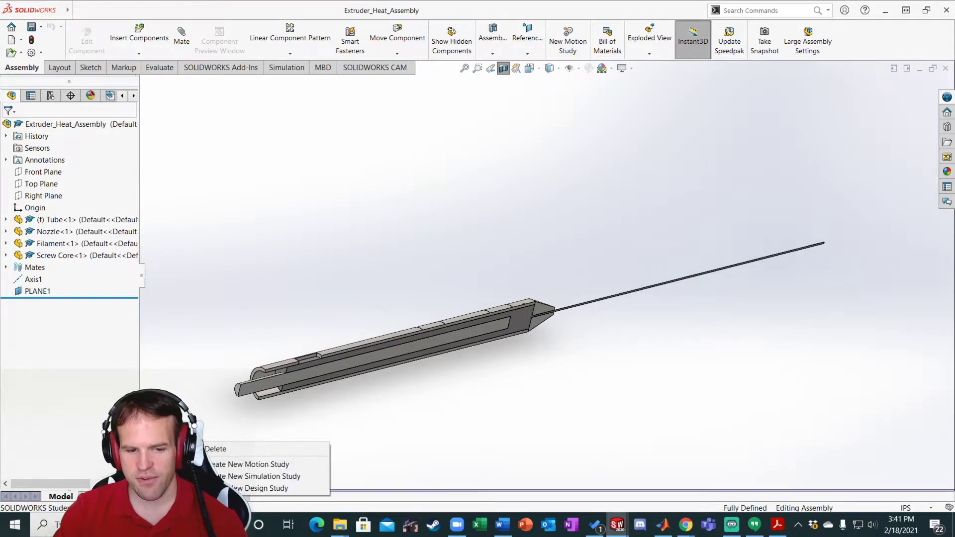
pyautogui.click(248, 478)
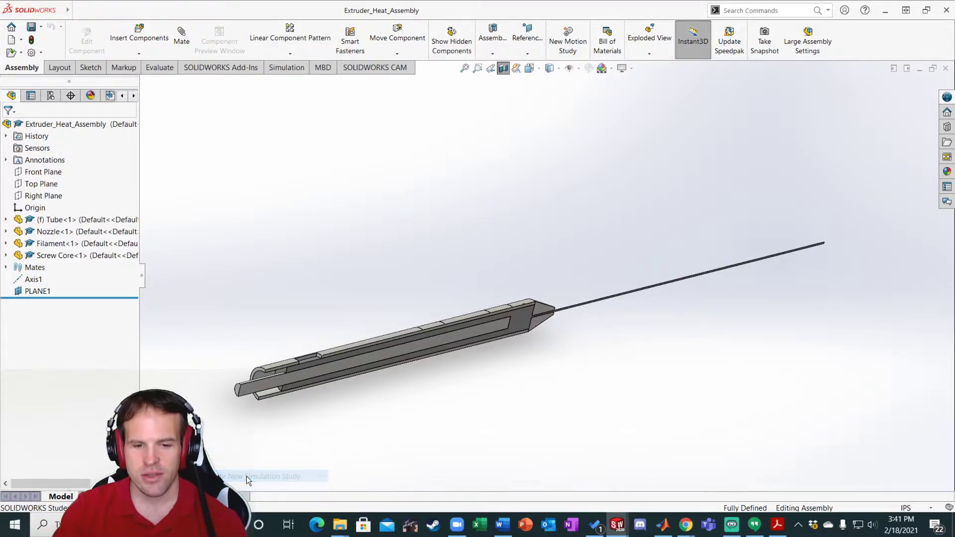
pyautogui.moveTo(131, 207); pyautogui.dragTo(130, 276)
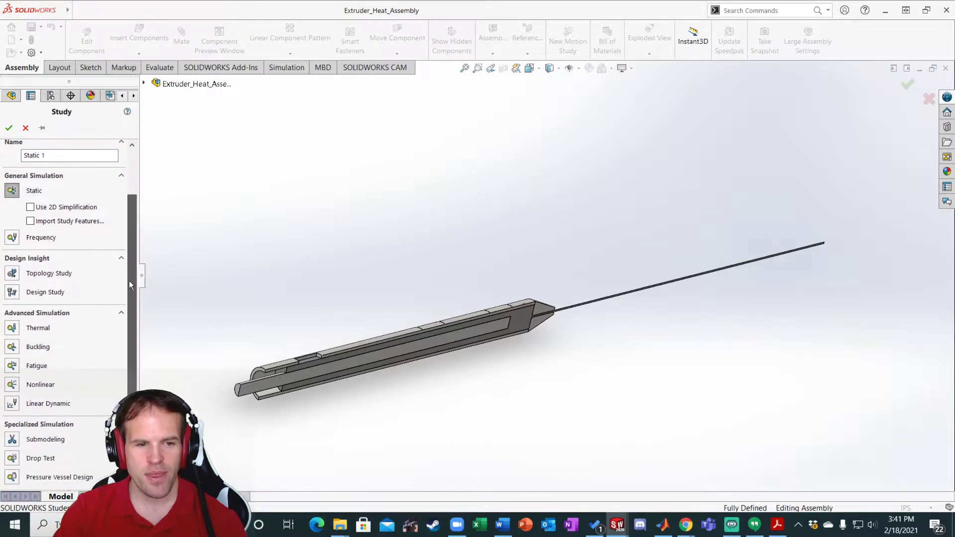
pyautogui.click(13, 330)
pyautogui.click(9, 128)
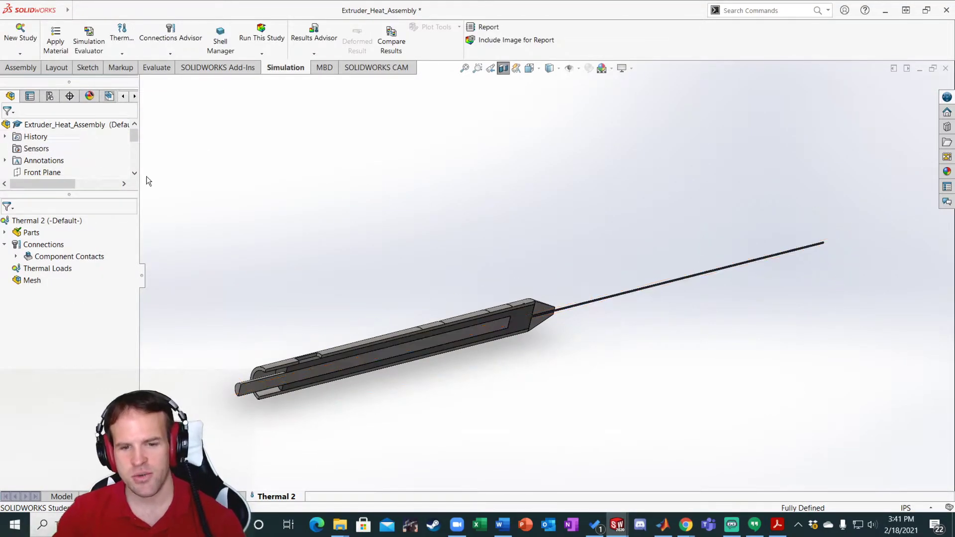
# Turn off the section view to display the complete extruder assembly.
pyautogui.moveTo(486, 337); pyautogui.dragTo(403, 285, button='middle')
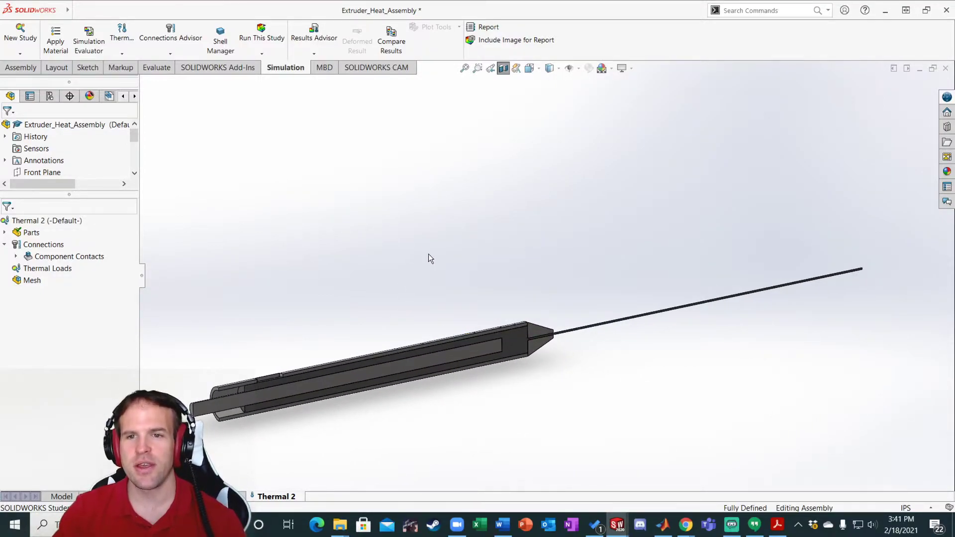
pyautogui.click(504, 68)
pyautogui.moveTo(475, 275); pyautogui.dragTo(507, 273, button='middle')
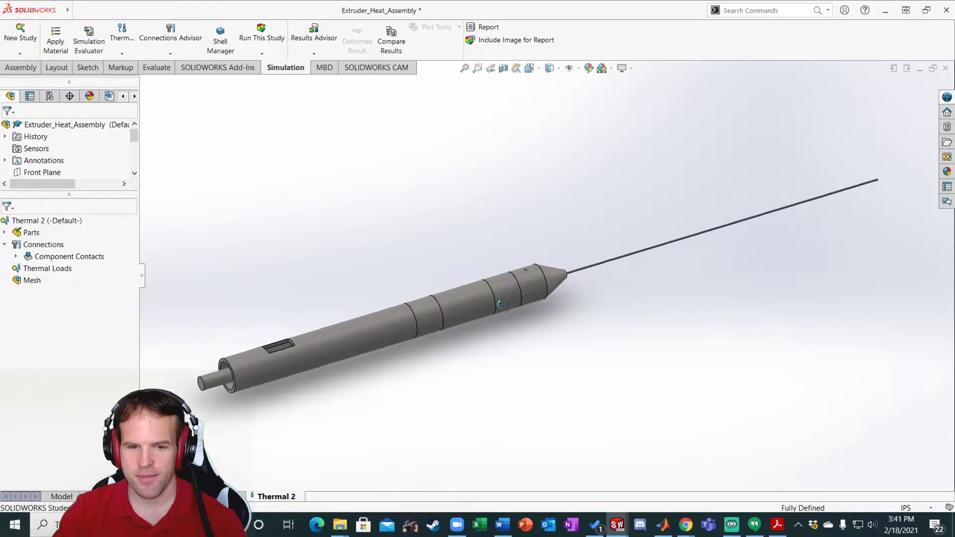
# Change the new thermal study's solution type to transient with a total time of 600 seconds.
pyautogui.rightClick(55, 223)
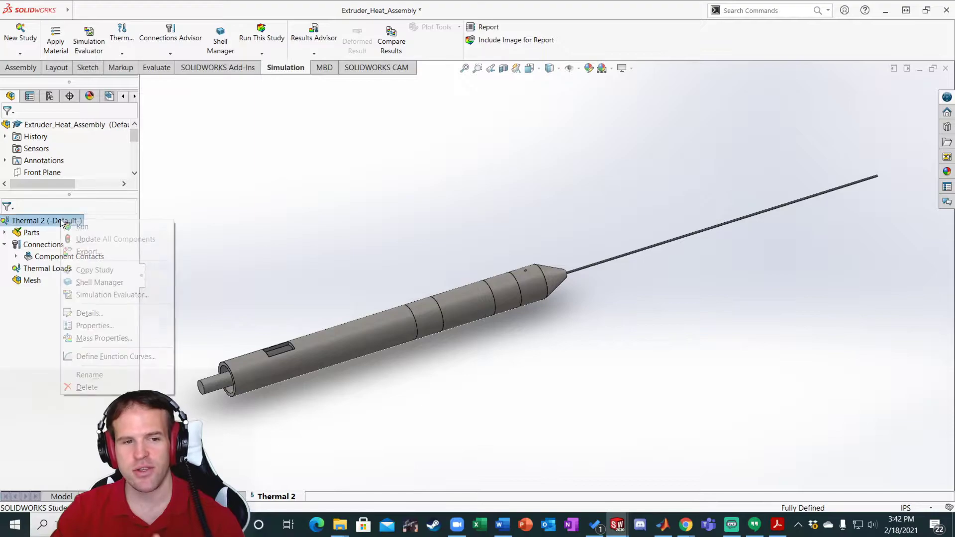
pyautogui.rightClick(31, 222)
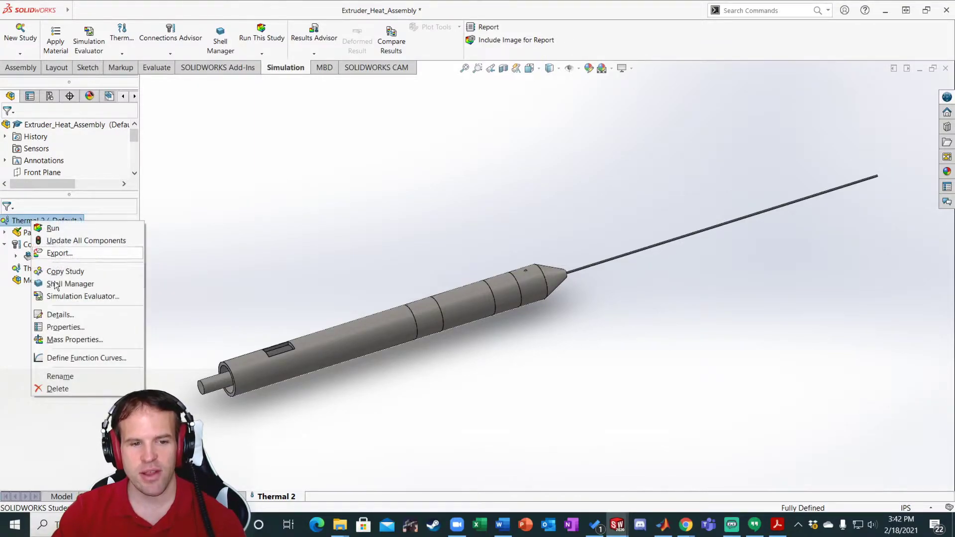
pyautogui.click(59, 330)
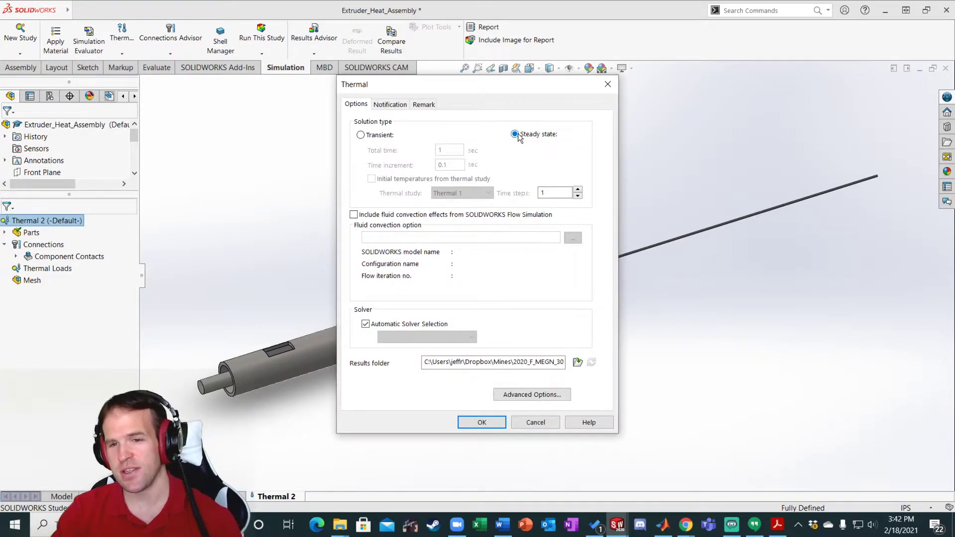
pyautogui.moveTo(527, 82); pyautogui.dragTo(846, 128)
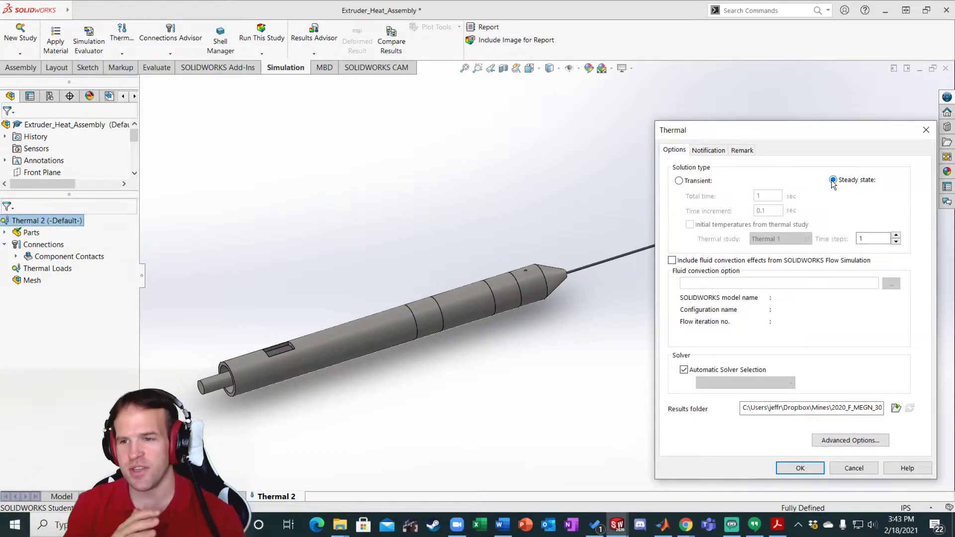
pyautogui.click(680, 181)
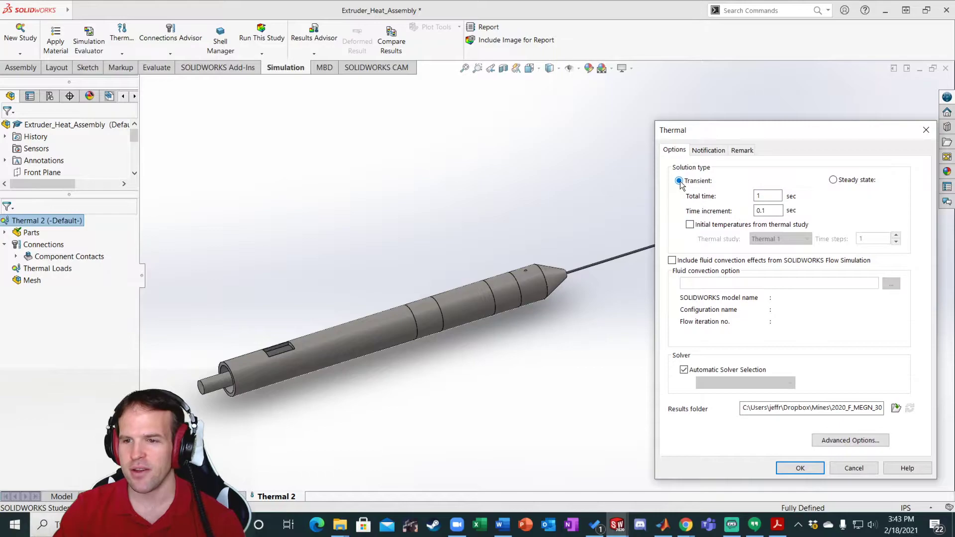
pyautogui.click(757, 196)
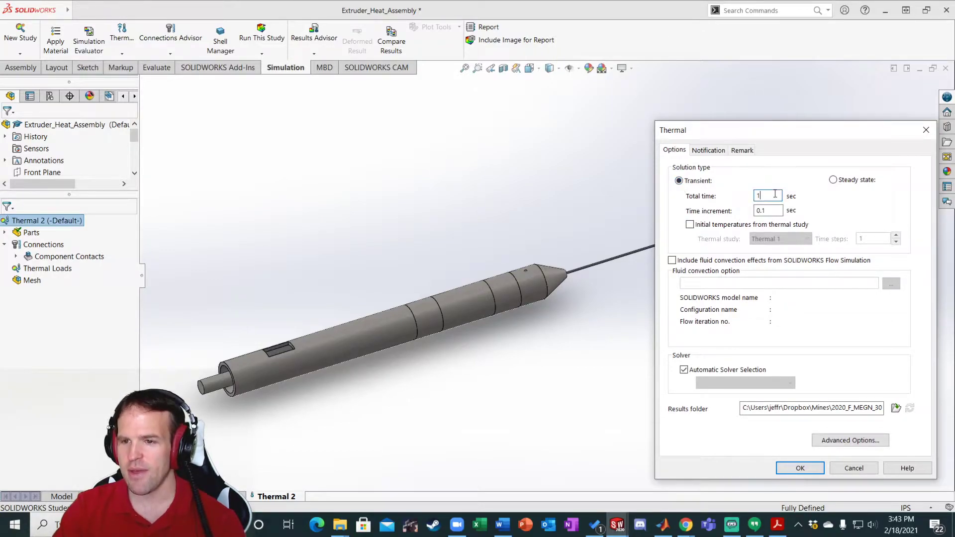
pyautogui.doubleClick(778, 196)
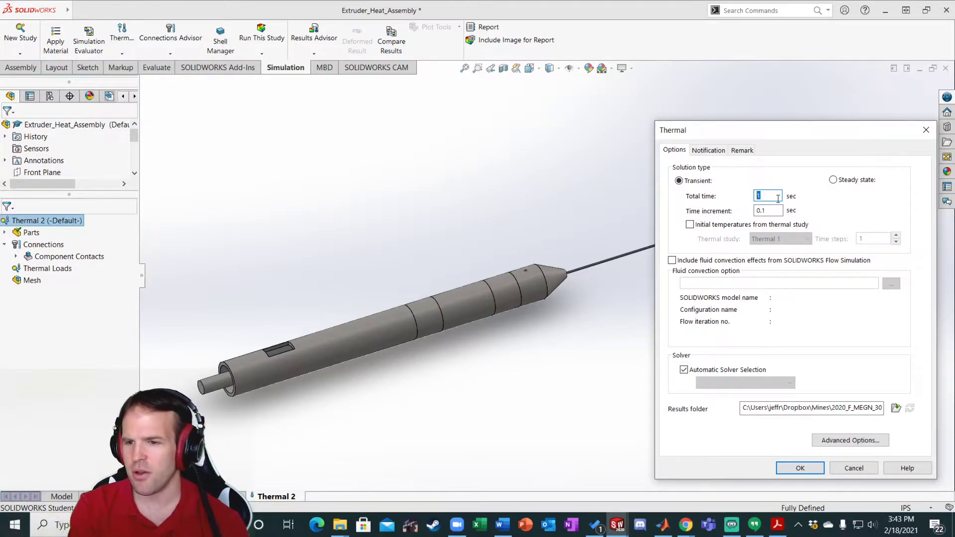
pyautogui.write('00')
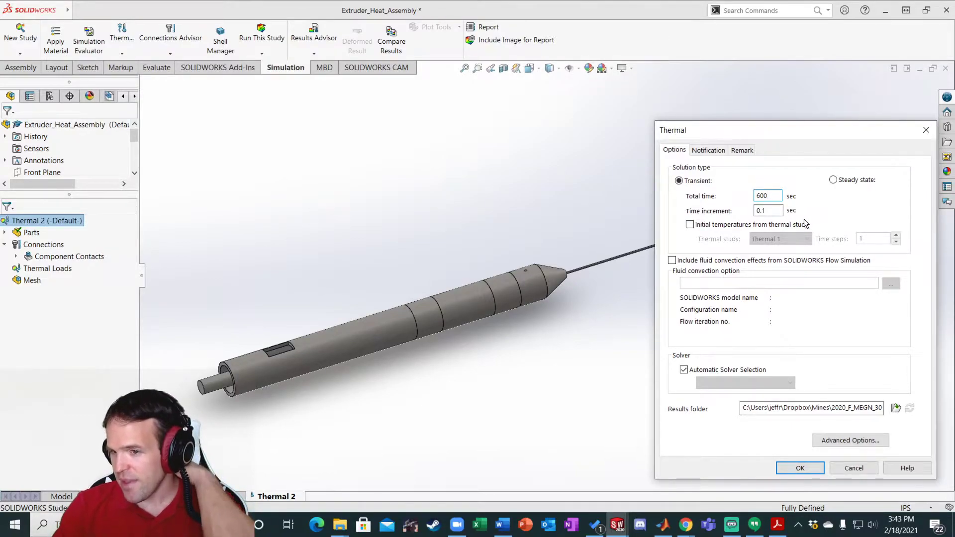
# Set the transient study's time increment to 30 seconds and accept the study properties.
pyautogui.click(780, 208)
pyautogui.doubleClick(776, 209)
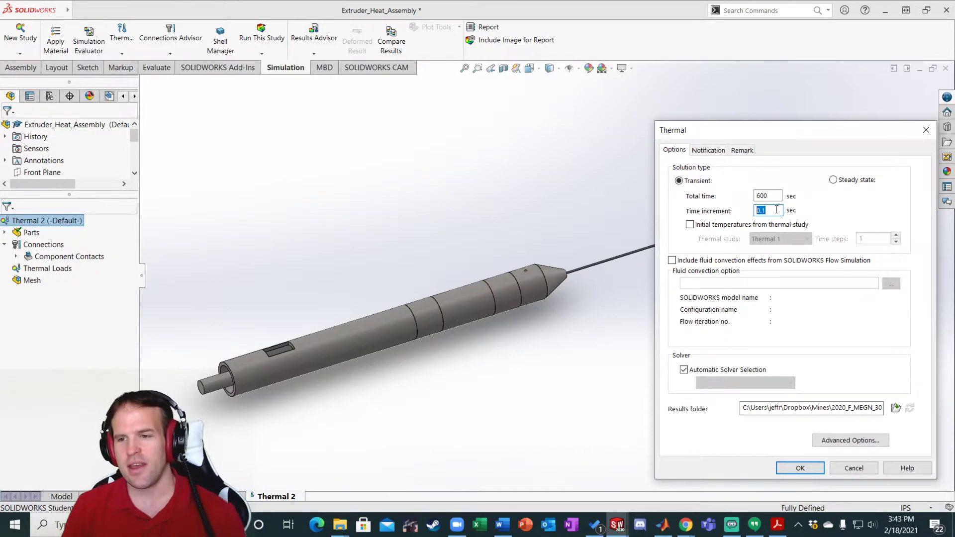
pyautogui.write('30')
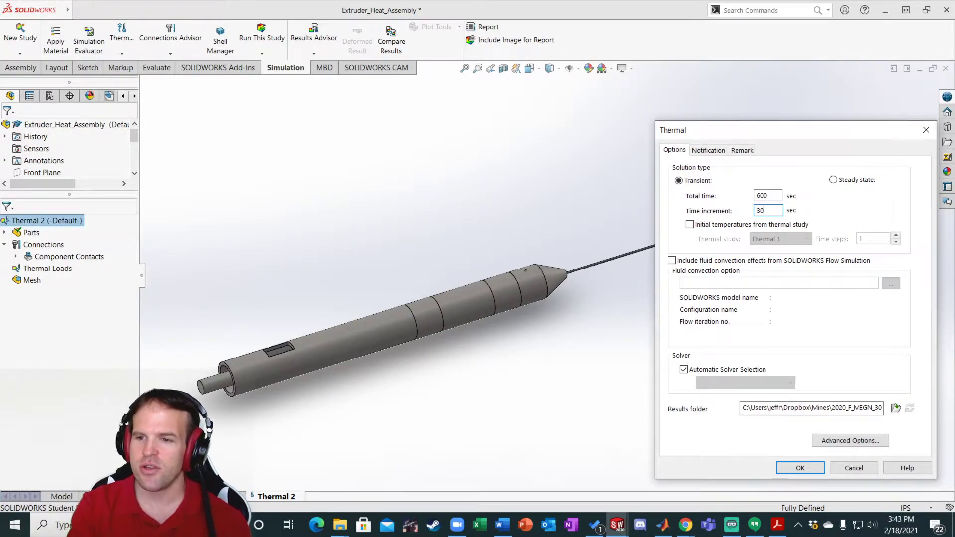
pyautogui.doubleClick(777, 210)
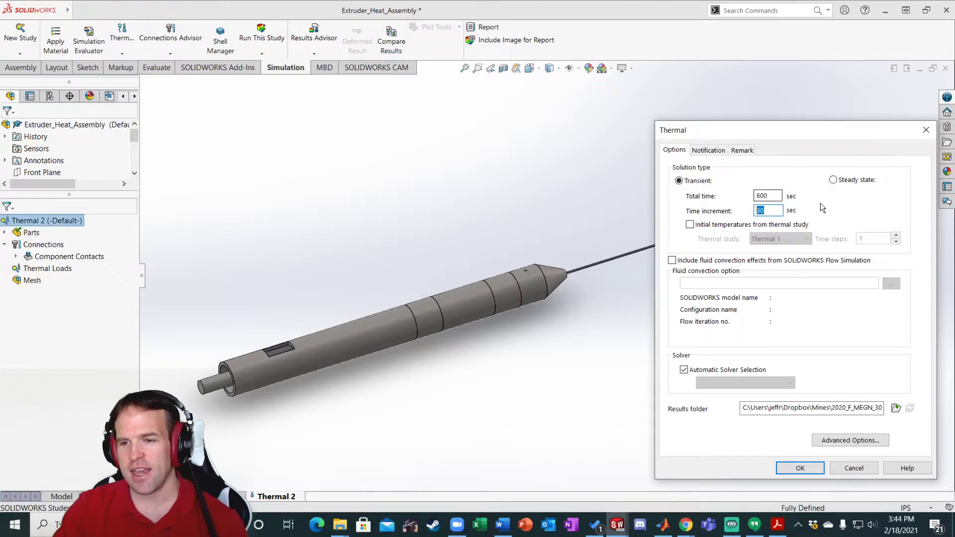
pyautogui.click(779, 210)
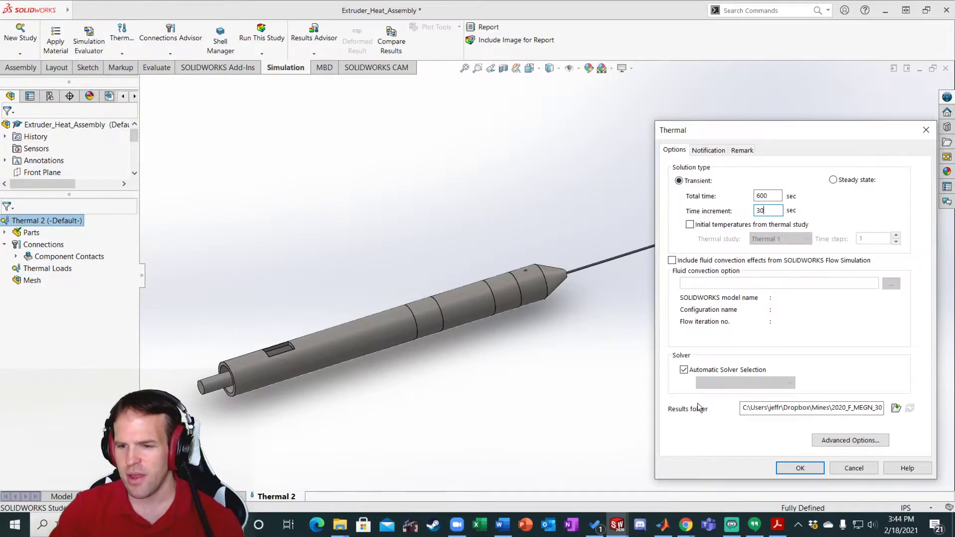
pyautogui.click(807, 470)
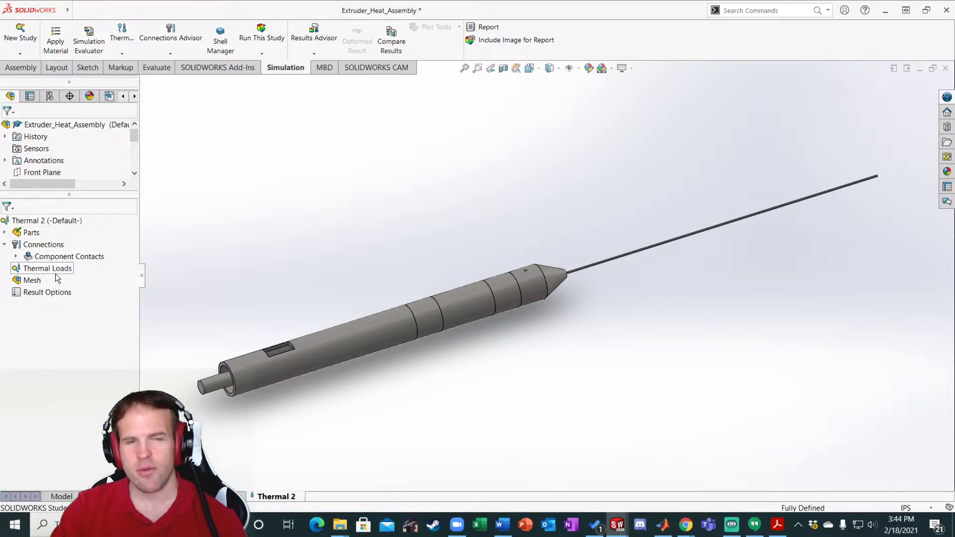
# Start an initial temperature thermal load and apply it to the Tube, Nozzle, Filament and Screw Core components.
pyautogui.rightClick(56, 273)
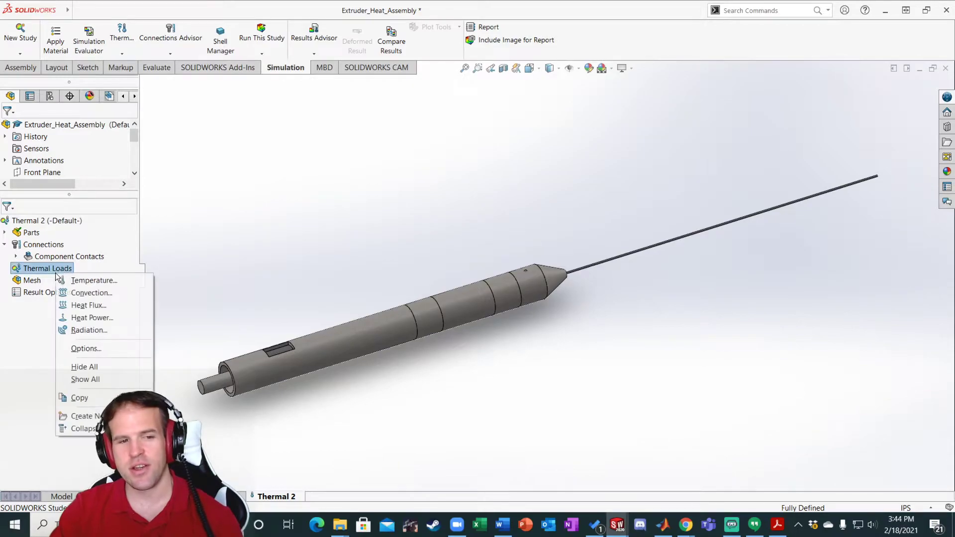
pyautogui.click(86, 282)
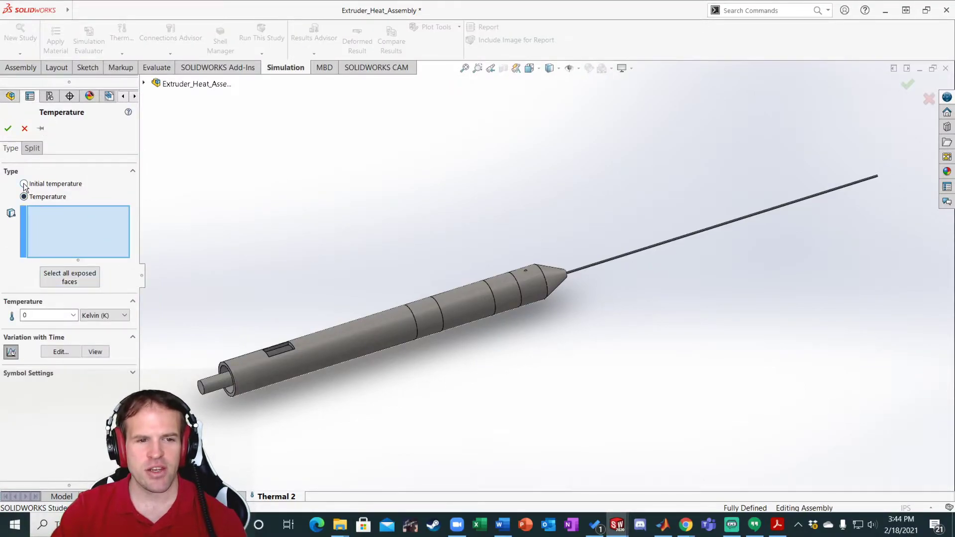
pyautogui.click(25, 185)
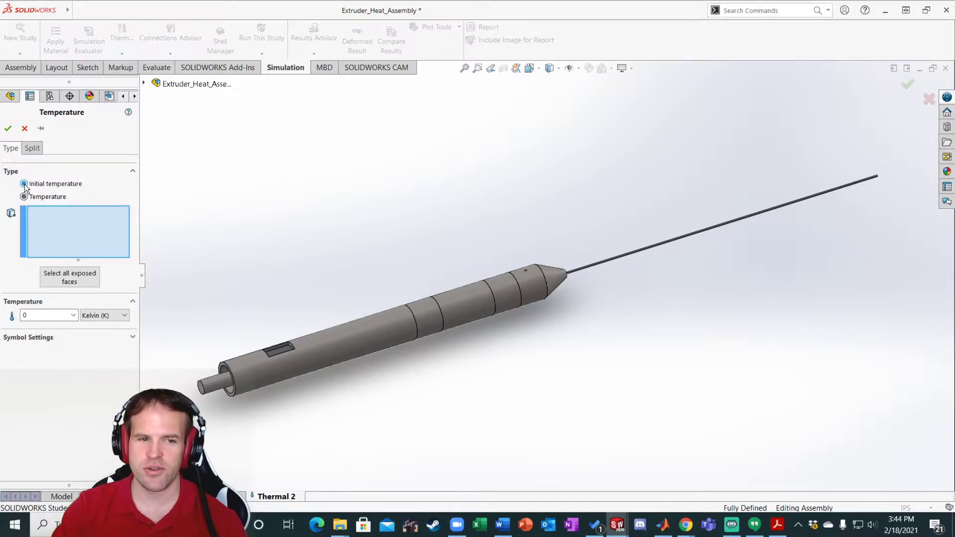
pyautogui.click(144, 83)
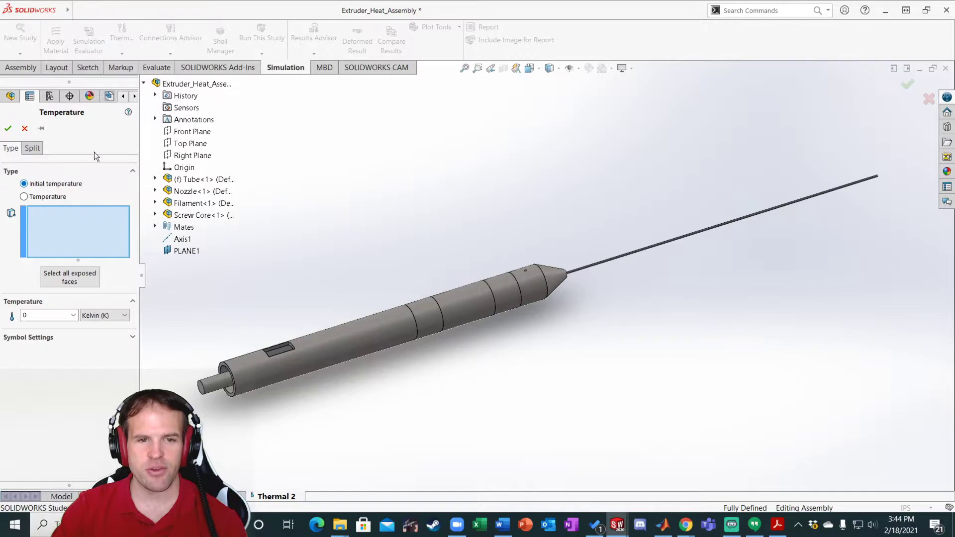
pyautogui.click(193, 181)
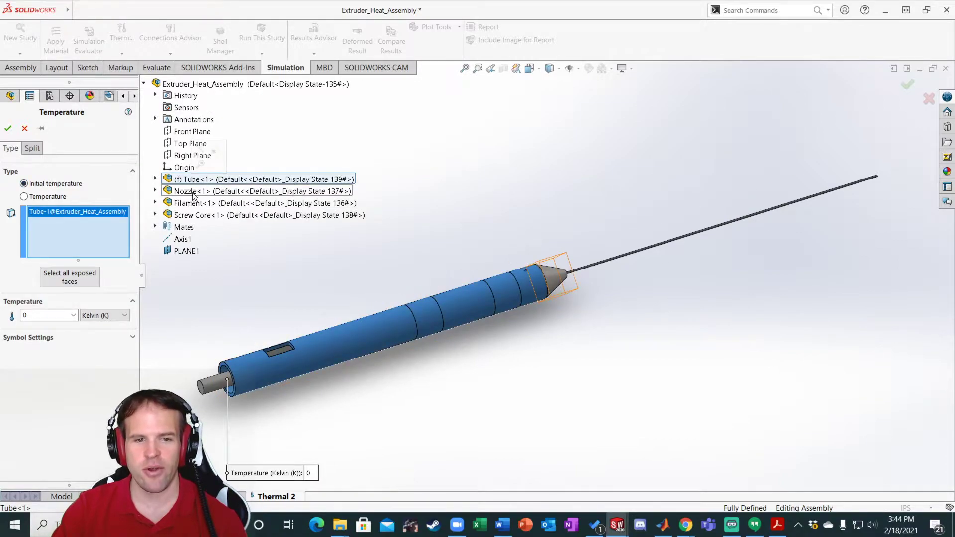
pyautogui.click(193, 192)
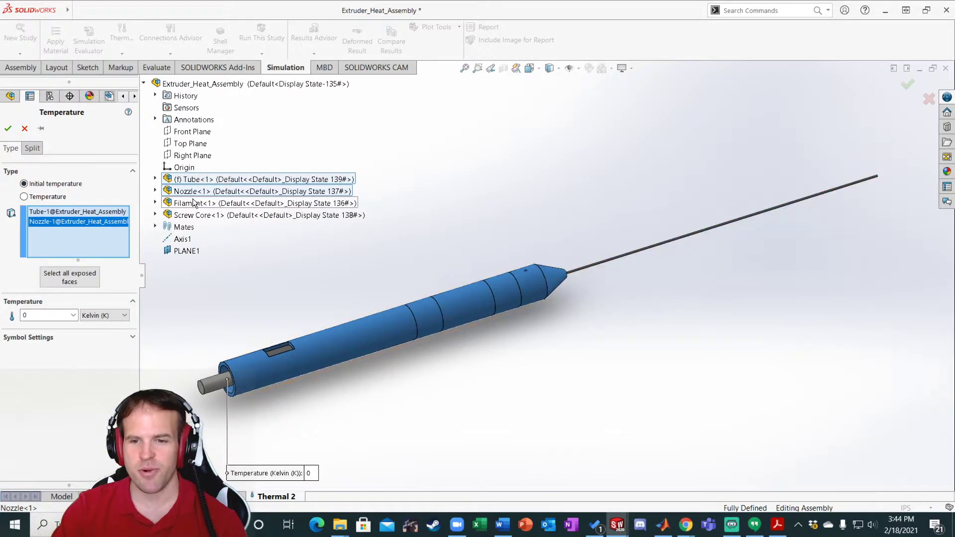
pyautogui.click(194, 203)
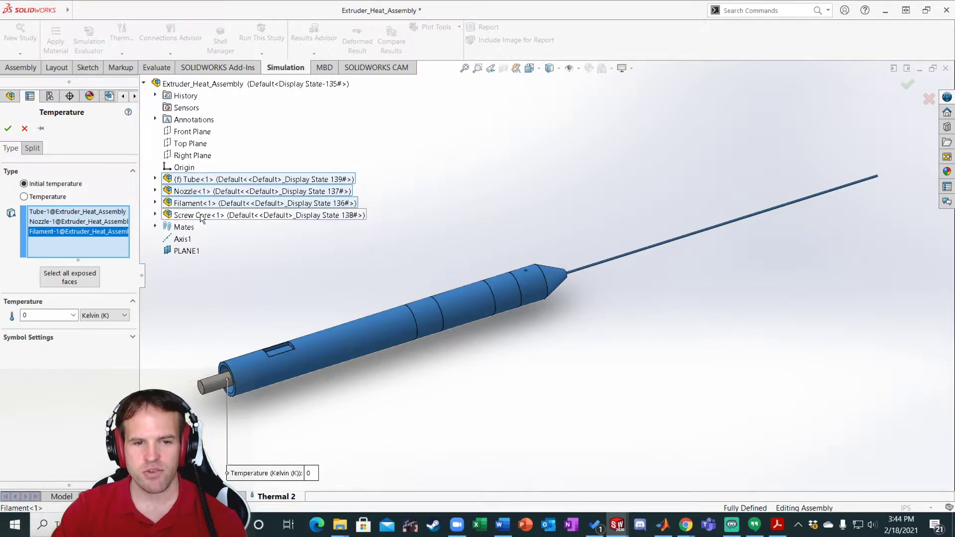
pyautogui.click(200, 214)
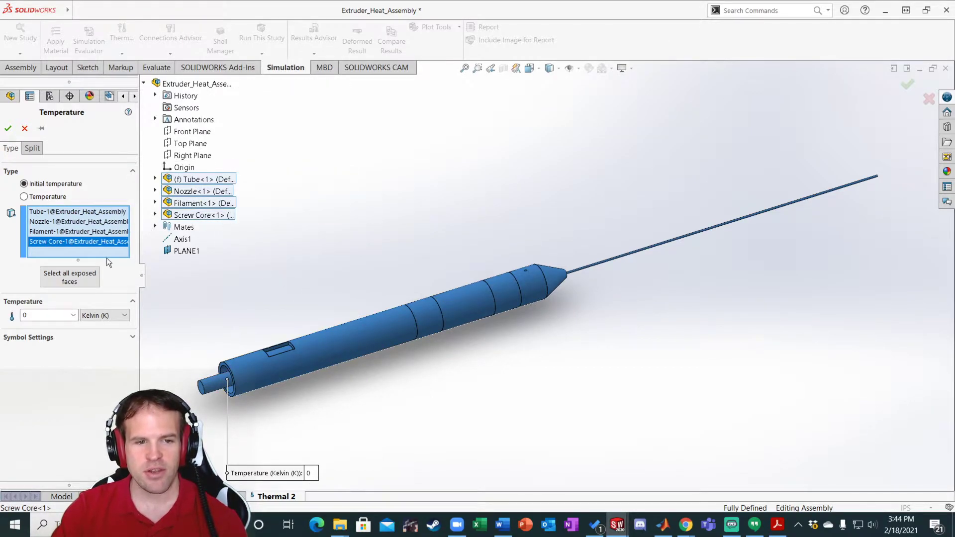
# Set the initial temperature of the selected components to 25 degrees Celsius and accept the load.
pyautogui.click(103, 315)
pyautogui.click(101, 343)
pyautogui.doubleClick(45, 316)
pyautogui.write('25')
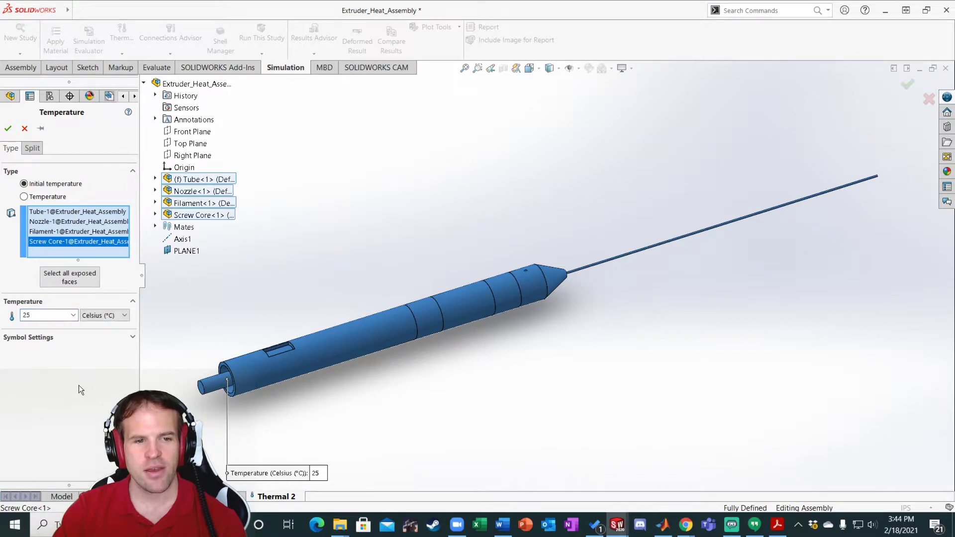
pyautogui.click(7, 129)
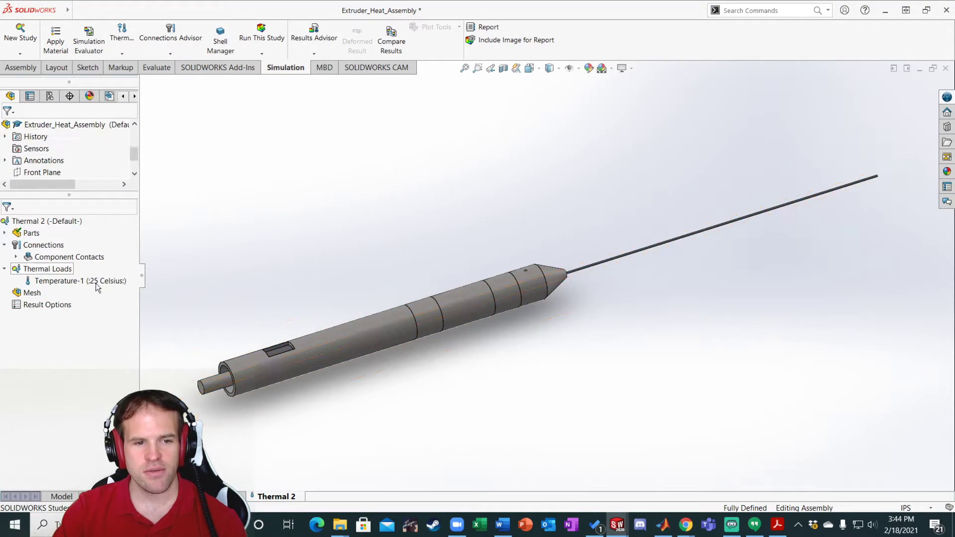
pyautogui.moveTo(119, 282)
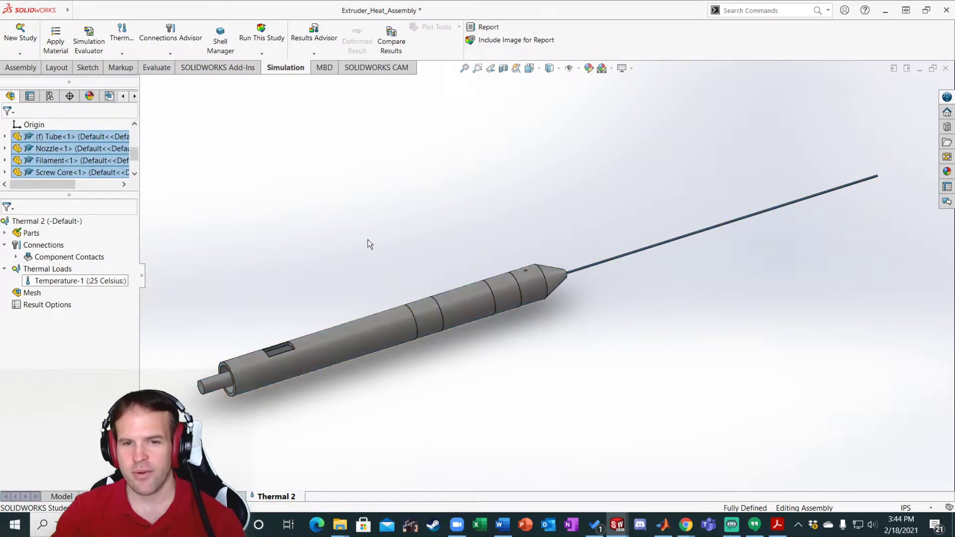
pyautogui.moveTo(485, 299); pyautogui.dragTo(499, 324, button='middle')
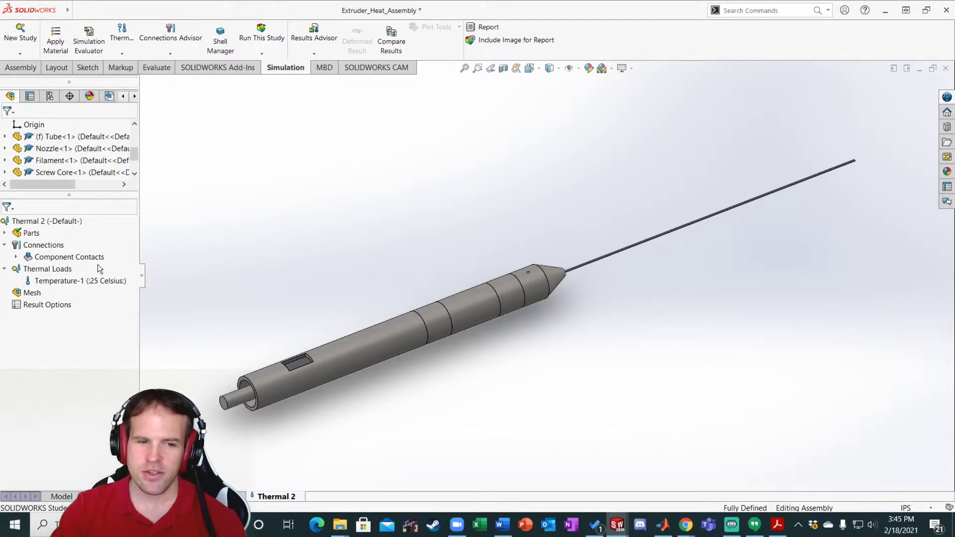
pyautogui.rightClick(53, 269)
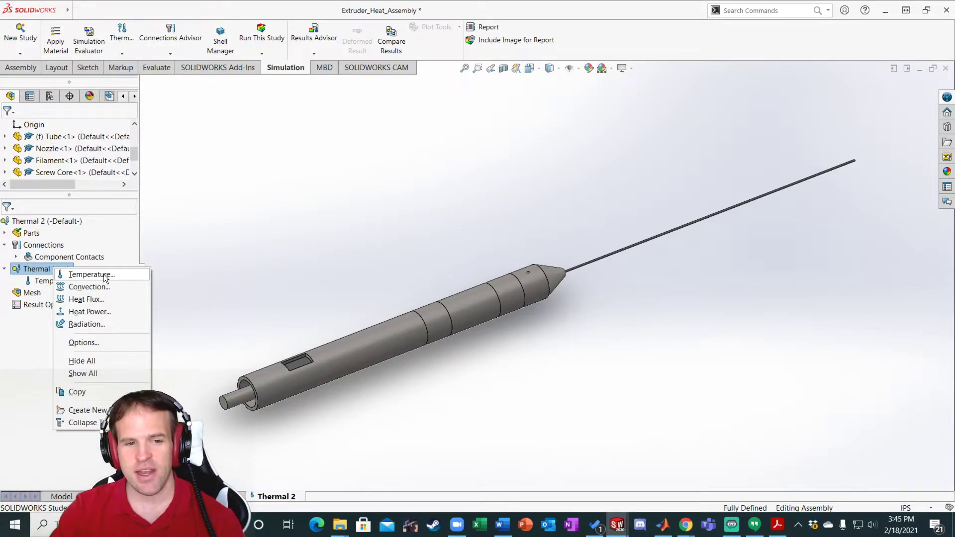
pyautogui.click(350, 257)
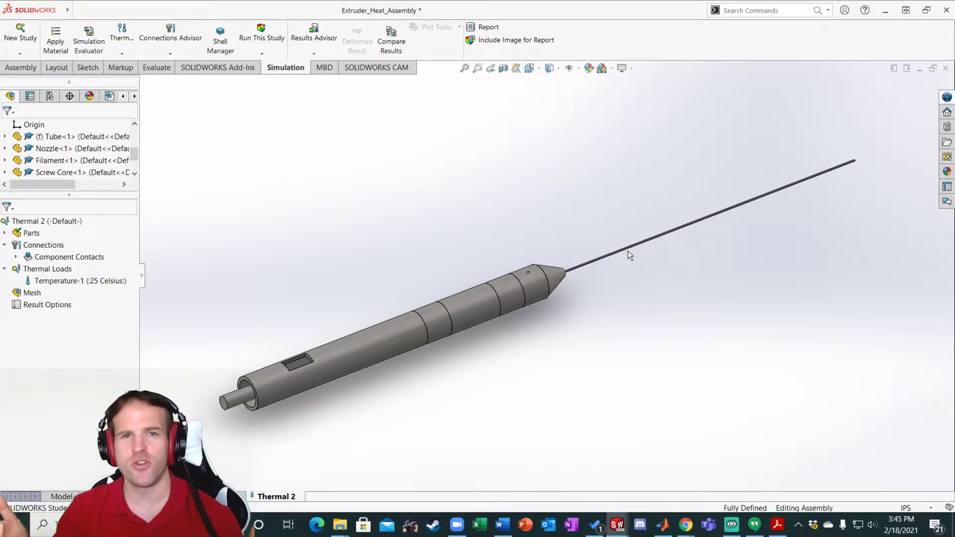
pyautogui.click(510, 287)
pyautogui.click(434, 315)
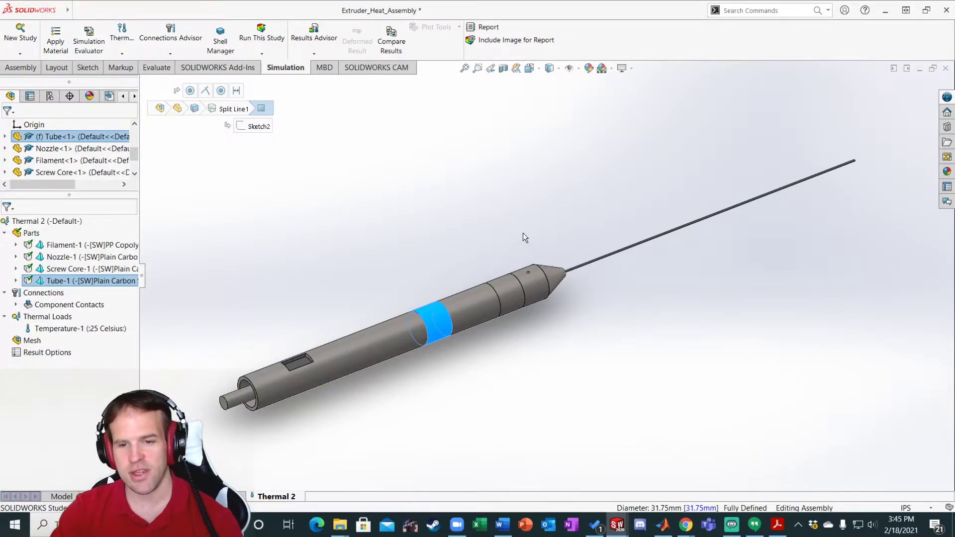
pyautogui.press('Escape')
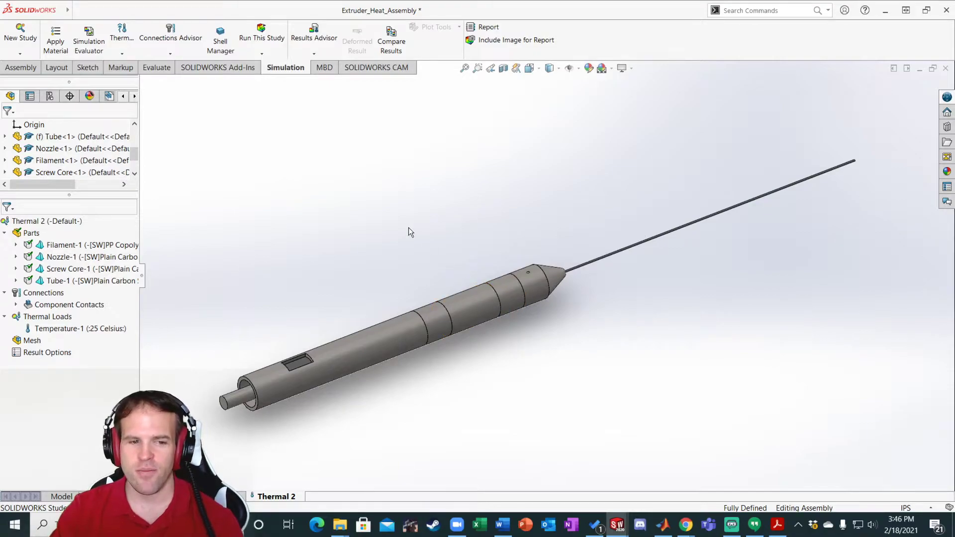
# Start a heat power thermal load and apply it to the two split-line band faces around the Tube.
pyautogui.rightClick(45, 320)
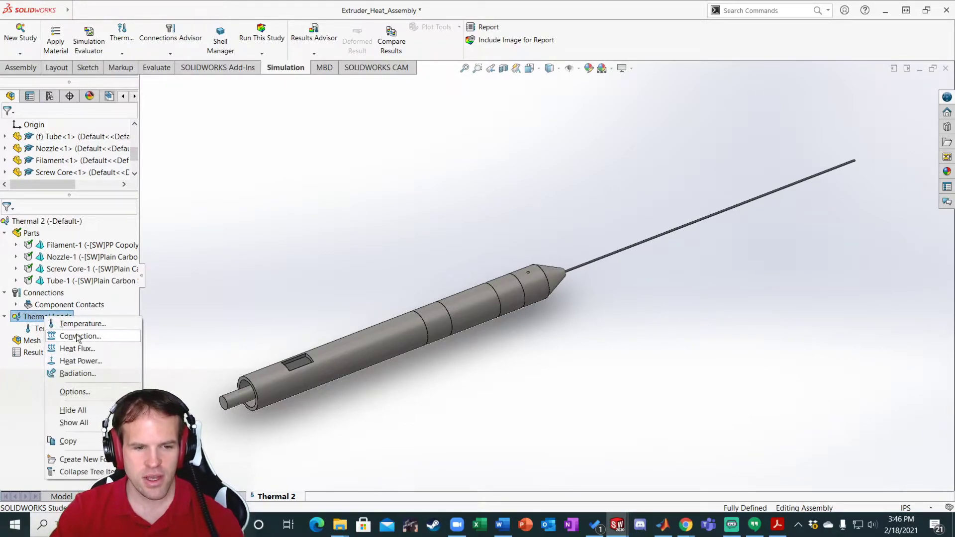
pyautogui.click(78, 361)
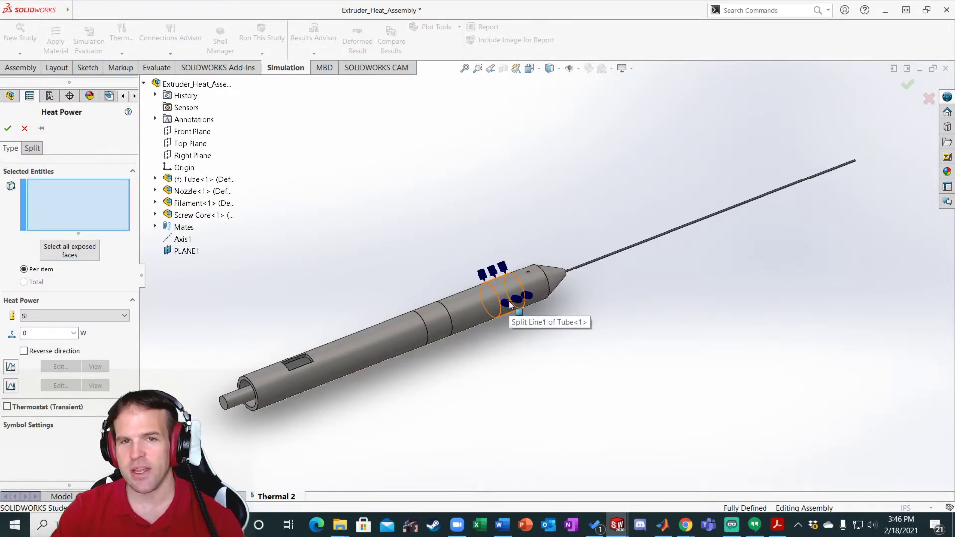
pyautogui.click(428, 324)
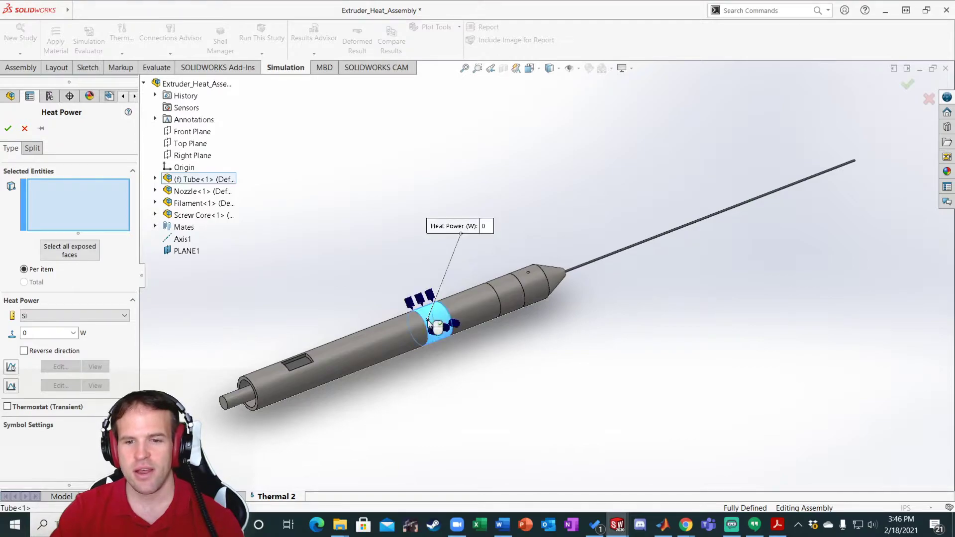
pyautogui.click(509, 283)
pyautogui.scroll(-2, 523, 351)
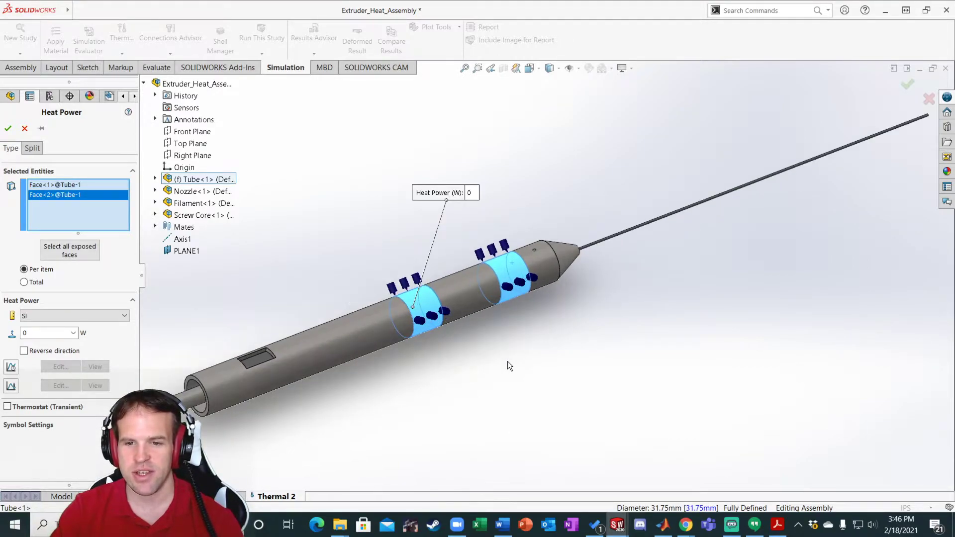
pyautogui.scroll(-1, 517, 362)
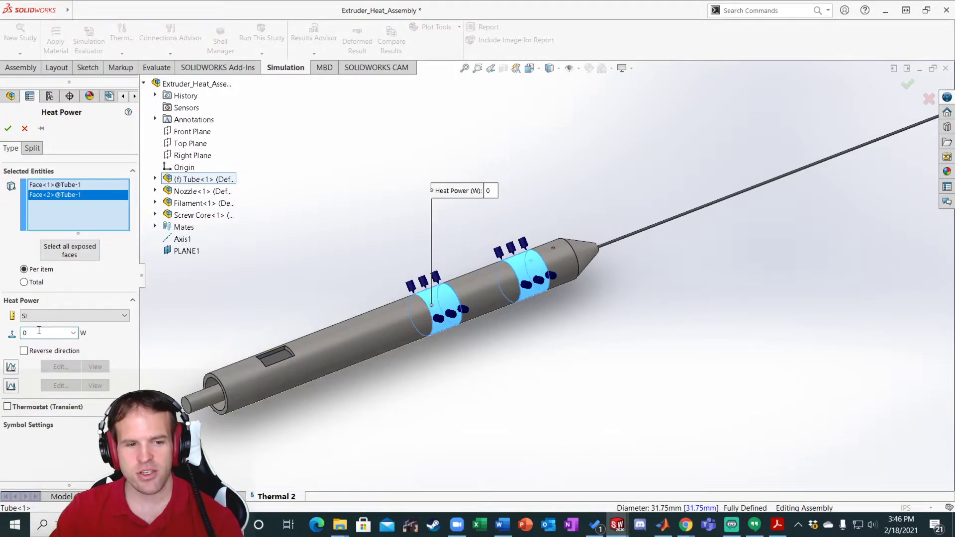
# Set the heat power to 250 W per item.
pyautogui.write('250')
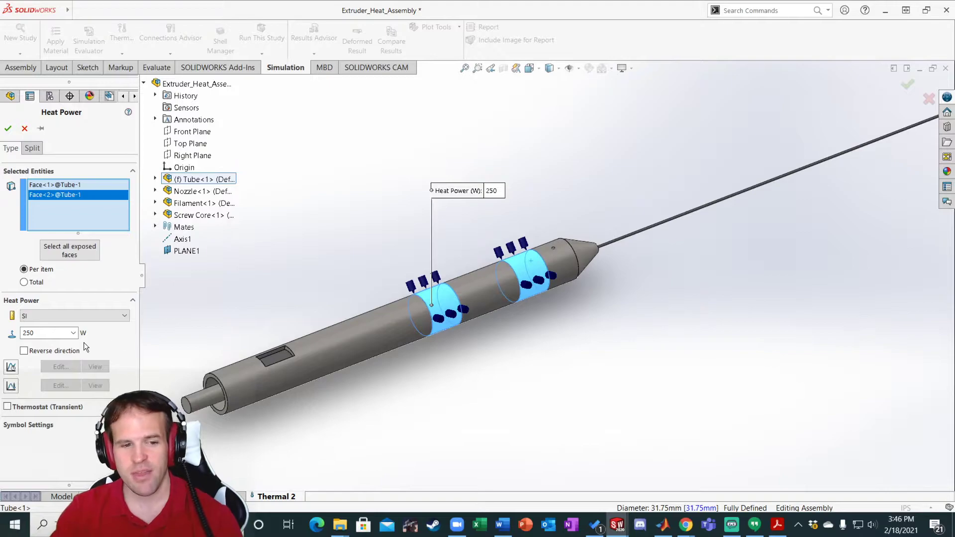
pyautogui.doubleClick(35, 334)
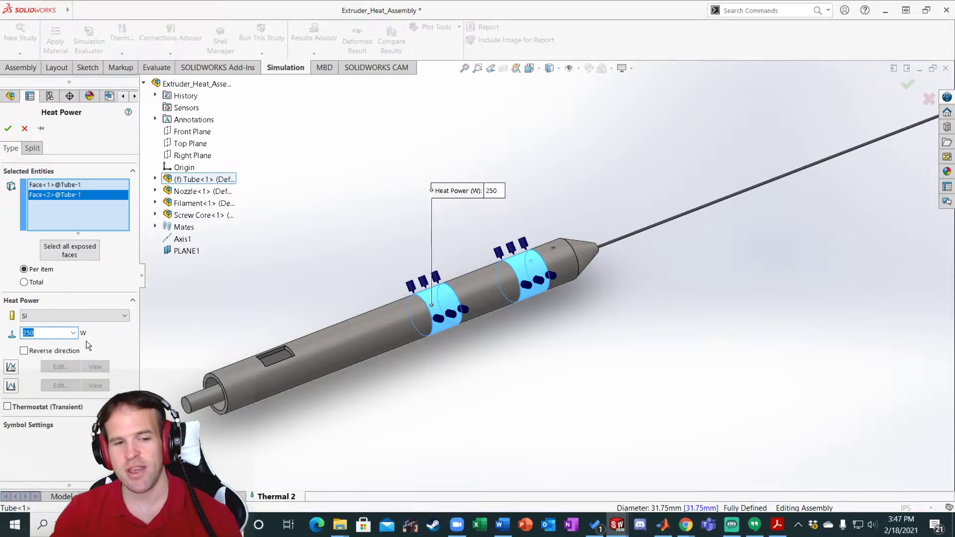
pyautogui.click(111, 341)
pyautogui.click(53, 334)
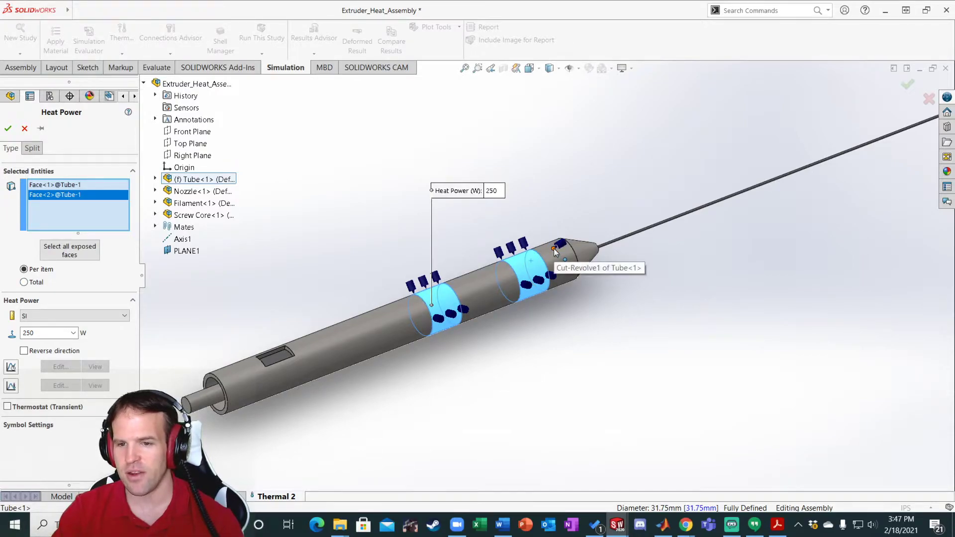
# Enable the transient thermostat and use the vertex in the Tube's small revolved cut near the nozzle as its sensing point.
pyautogui.click(7, 407)
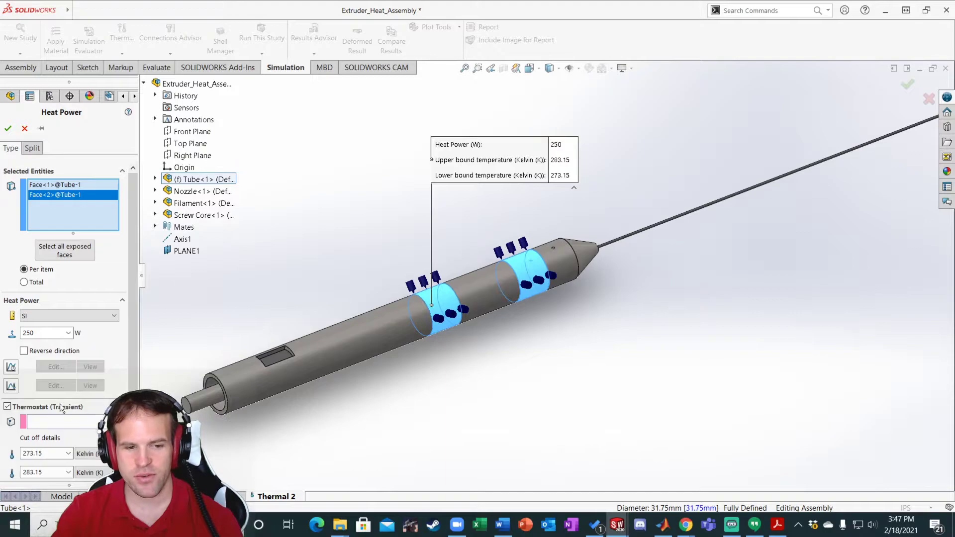
pyautogui.click(50, 423)
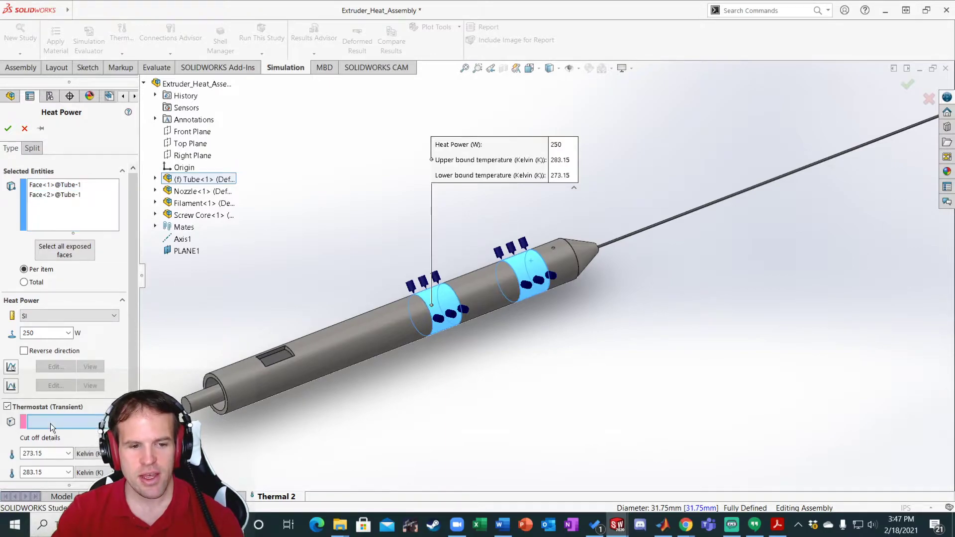
pyautogui.scroll(-3, 559, 248)
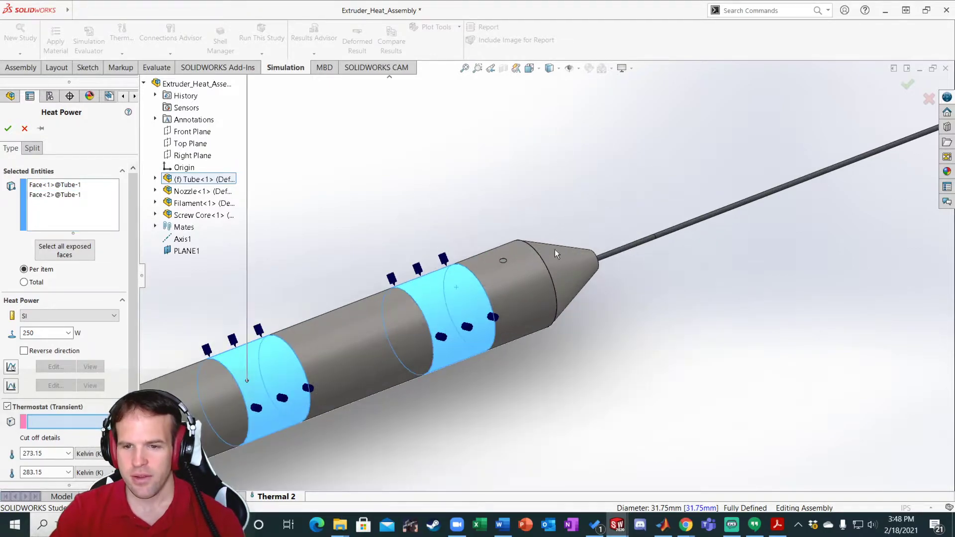
pyautogui.scroll(-6, 492, 279)
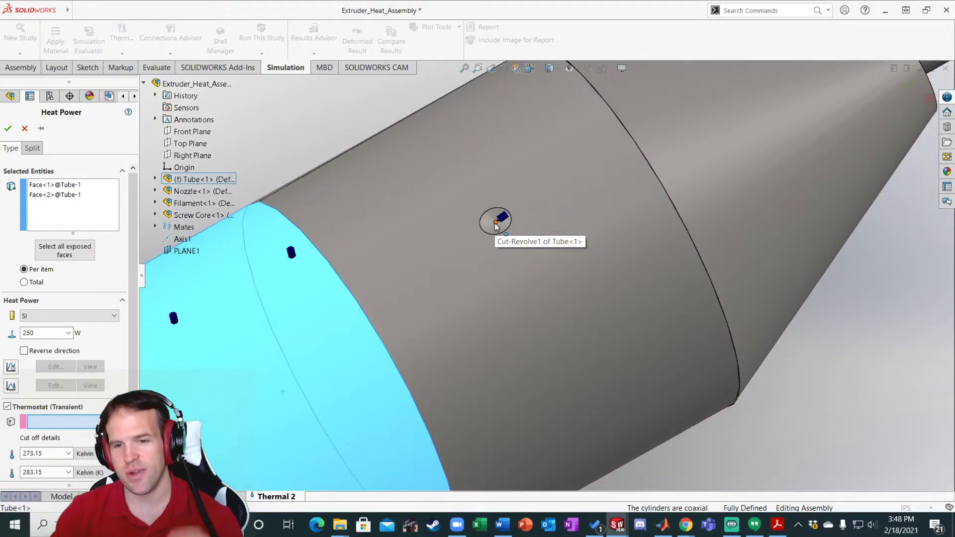
pyautogui.click(495, 222)
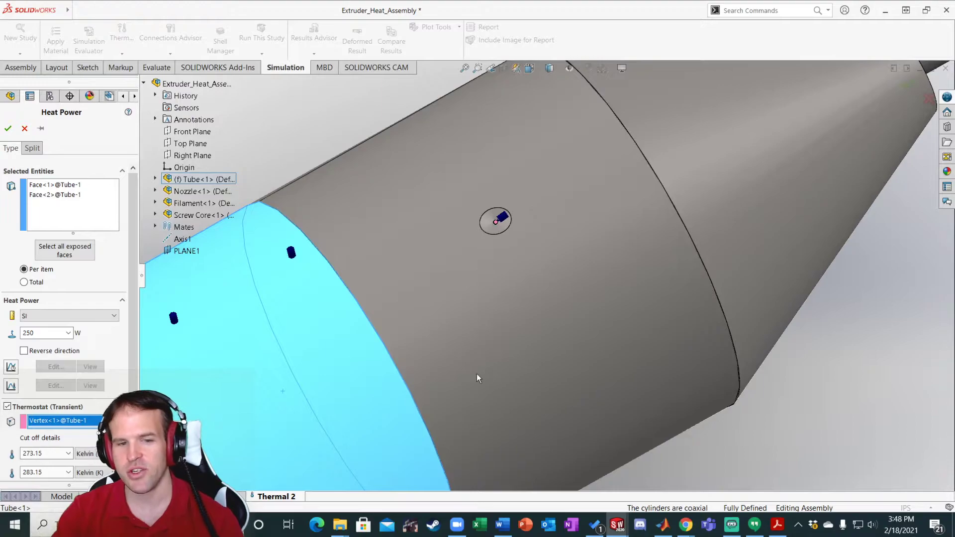
pyautogui.scroll(6, 438, 403)
pyautogui.moveTo(578, 349)
pyautogui.mouseDown(button='middle')
pyautogui.moveTo(566, 319)
pyautogui.moveTo(573, 349)
pyautogui.mouseUp(button='middle')
pyautogui.scroll(2, 565, 319)
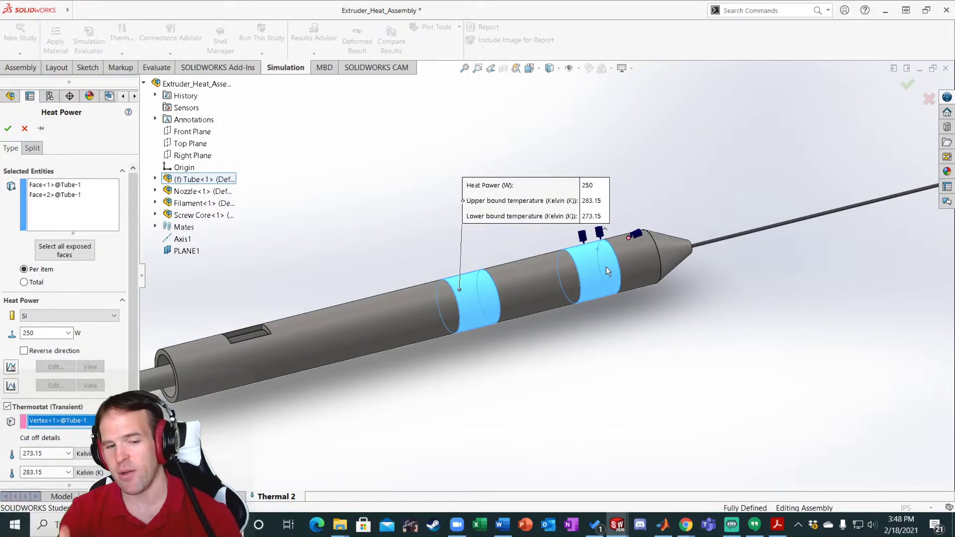
# Switch the thermostat cut-off units to Celsius, with a lower bound of 205 and an upper bound of 215.
pyautogui.scroll(-1, 46, 431)
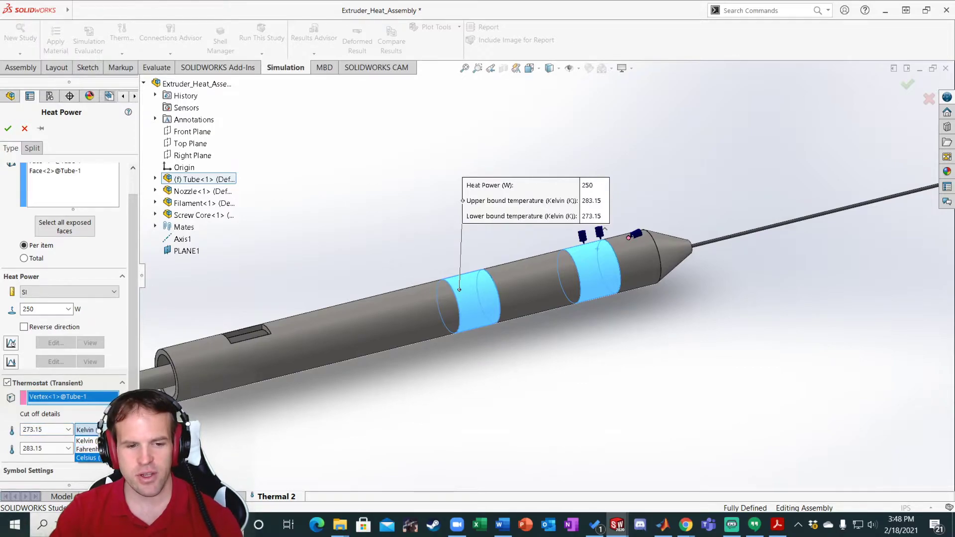
pyautogui.click(88, 457)
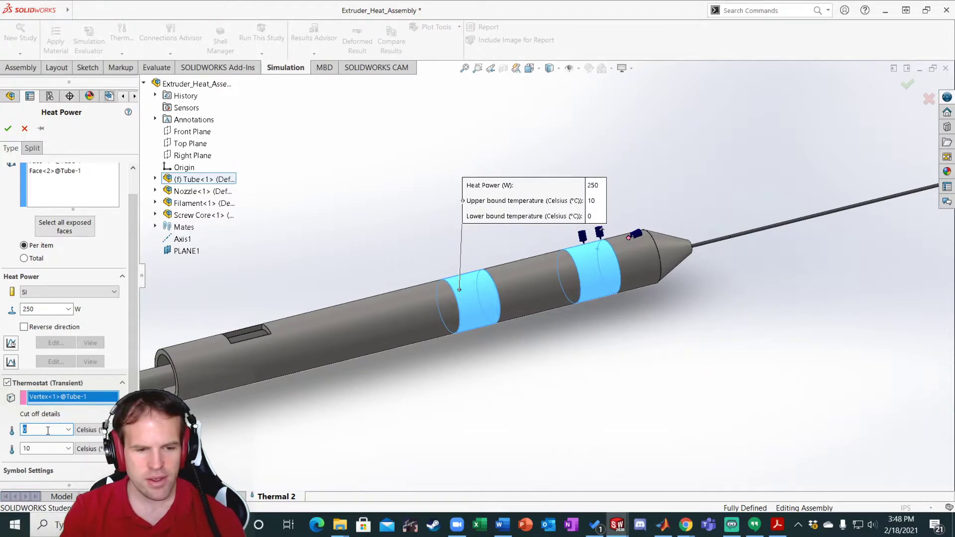
pyautogui.write('205')
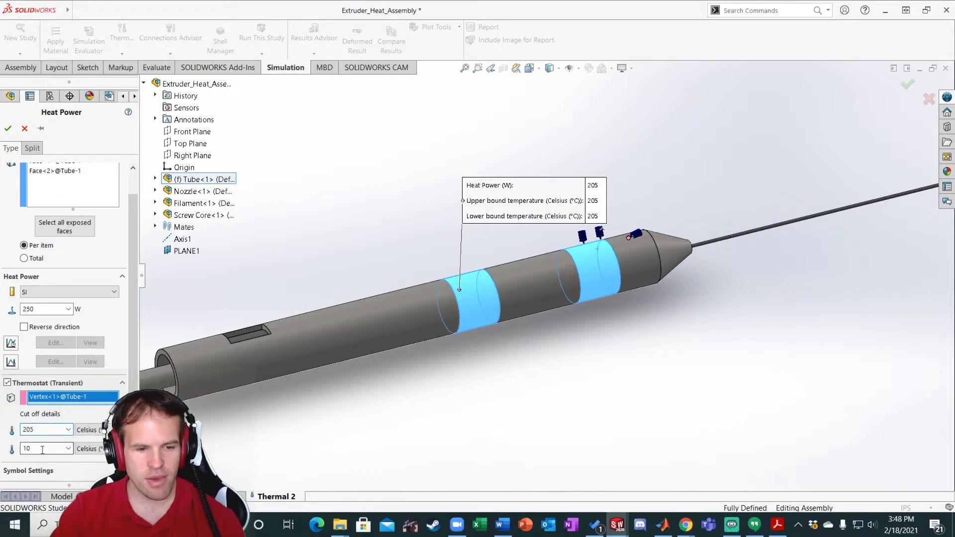
pyautogui.write('215')
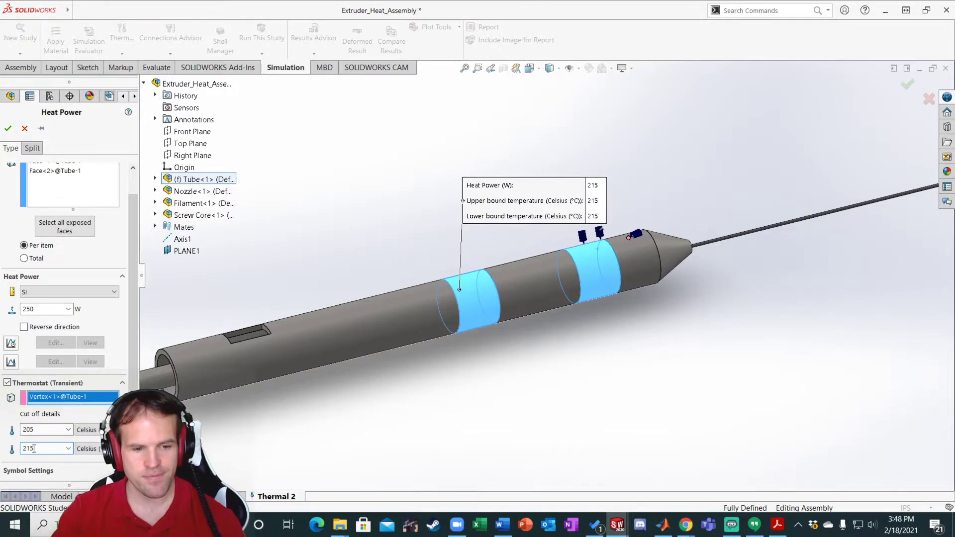
pyautogui.click(52, 429)
pyautogui.click(47, 449)
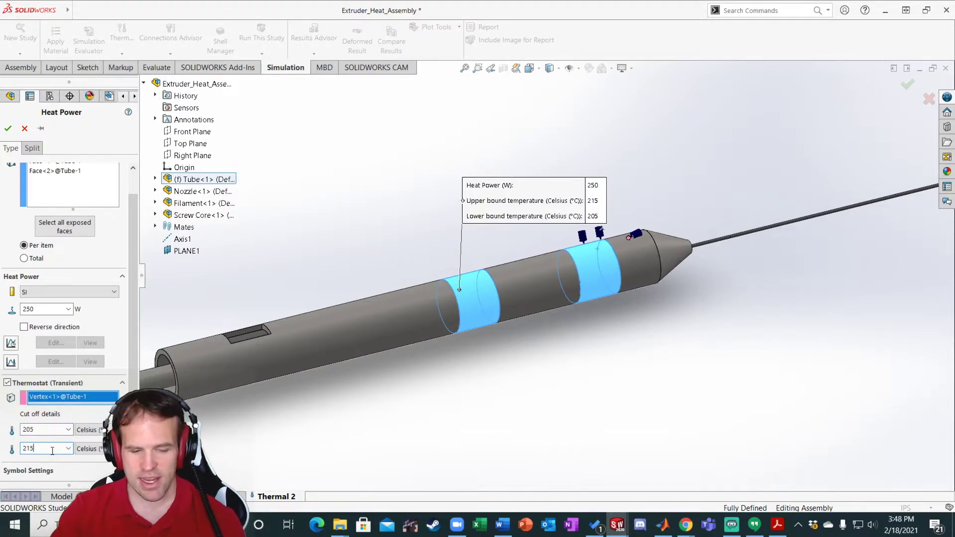
# Set the thermostat's upper bound temperature to 210 degrees Celsius and accept the heat power load.
pyautogui.press('BackSpace')
pyautogui.write('0')
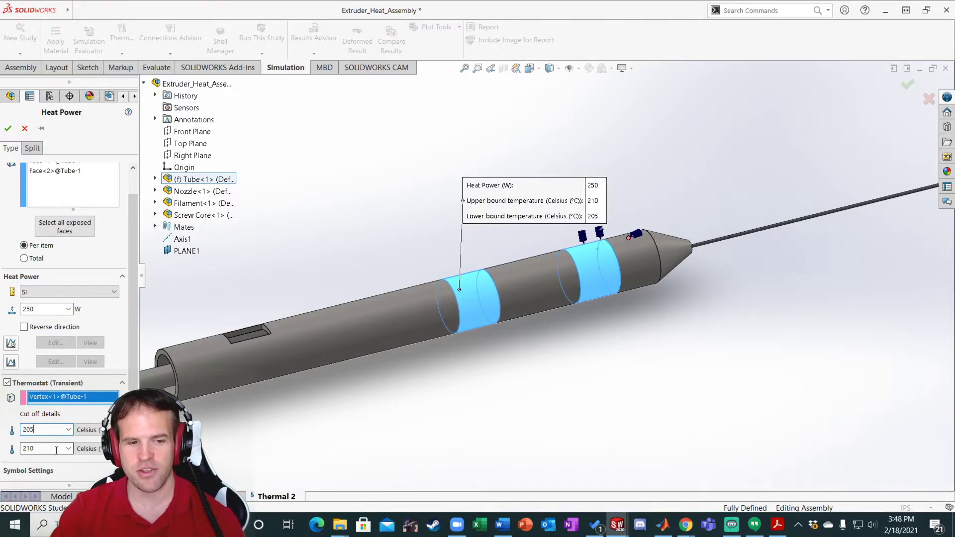
pyautogui.scroll(2, 130, 297)
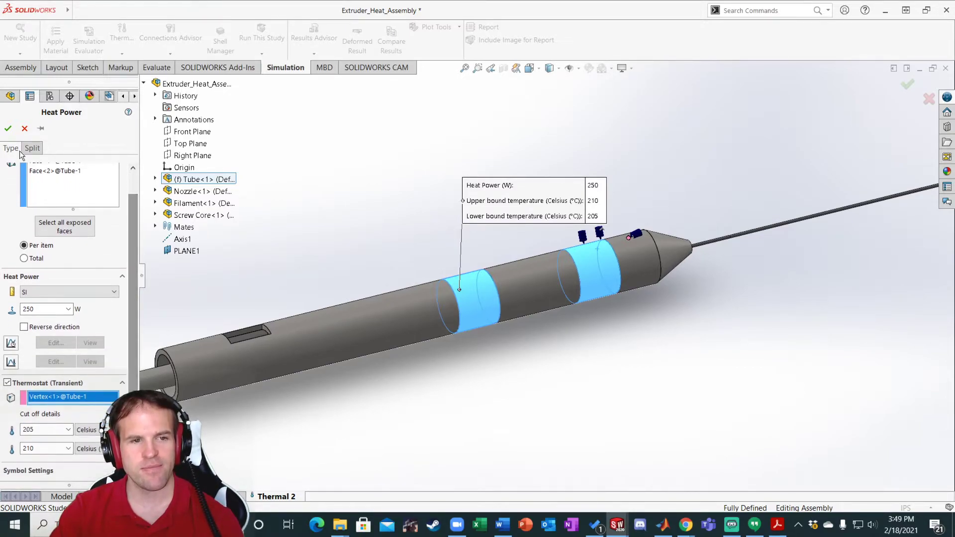
pyautogui.click(9, 129)
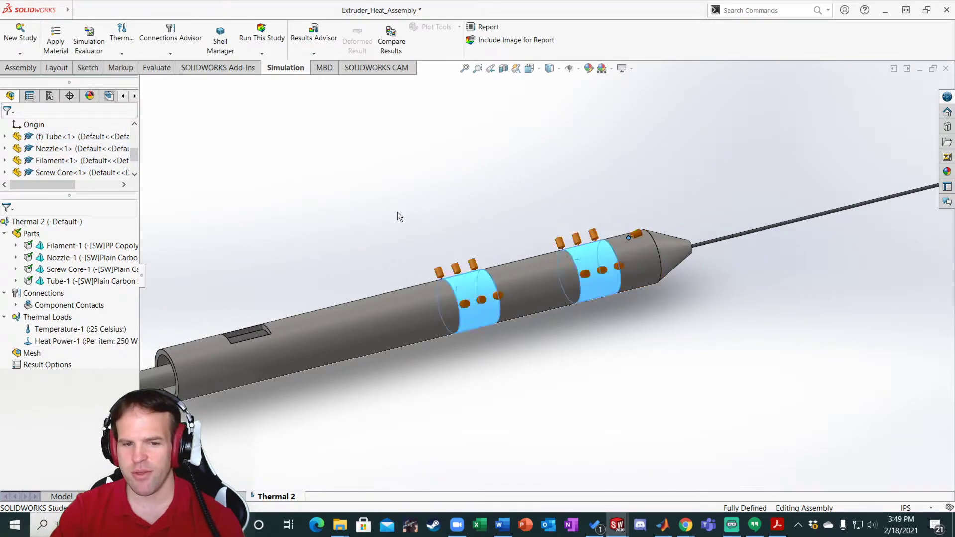
# Create a solid mesh of the assembly for the thermal study with the default mesh density.
pyautogui.moveTo(629, 240); pyautogui.dragTo(626, 253, button='middle')
pyautogui.moveTo(602, 383); pyautogui.dragTo(581, 400, button='middle')
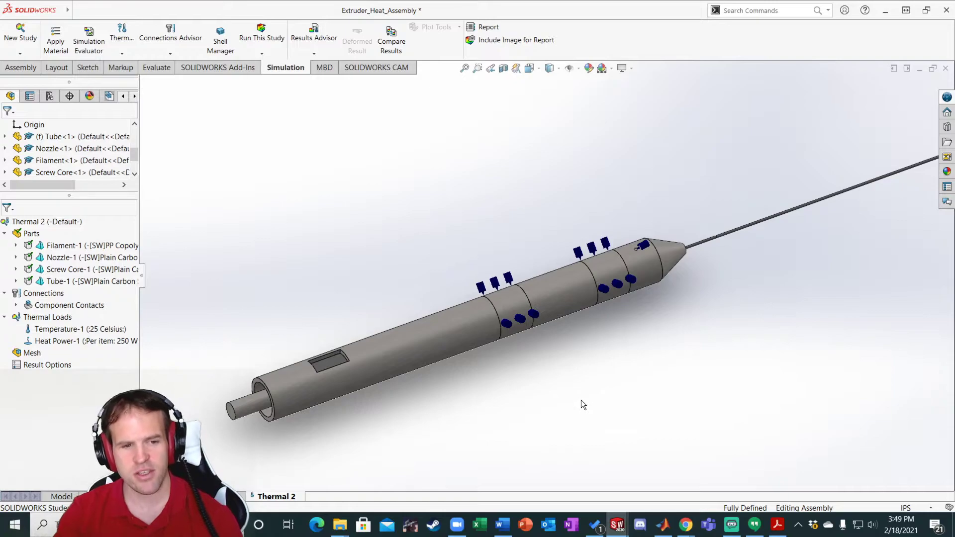
pyautogui.rightClick(33, 355)
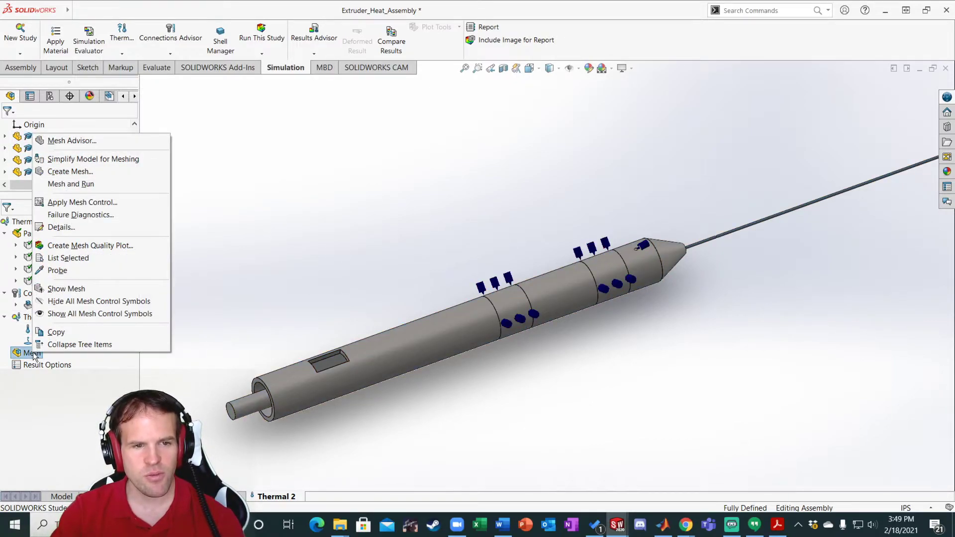
pyautogui.click(73, 172)
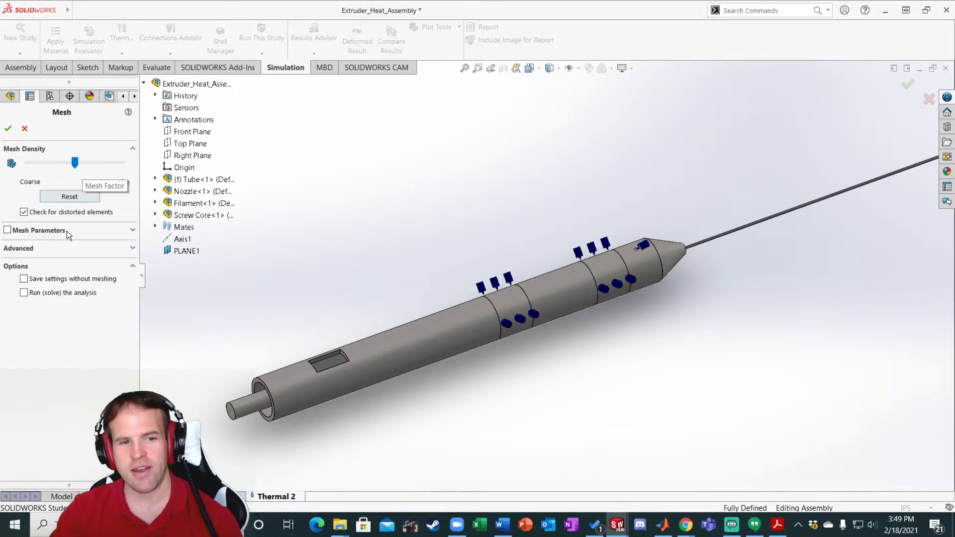
pyautogui.click(9, 129)
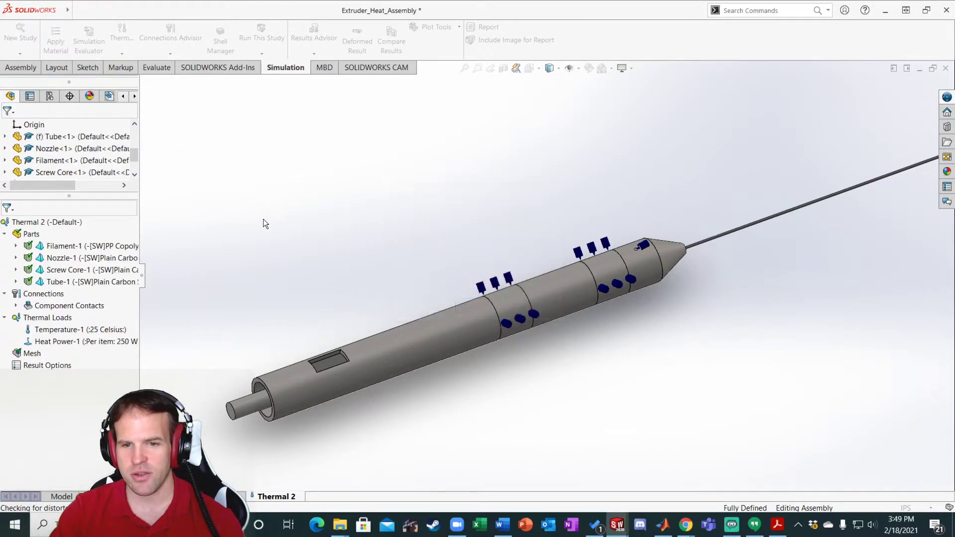
# Examine the mesh around the thermostat's sensing point near the nozzle and along the whole extruder.
pyautogui.moveTo(379, 393); pyautogui.dragTo(499, 350, button='middle')
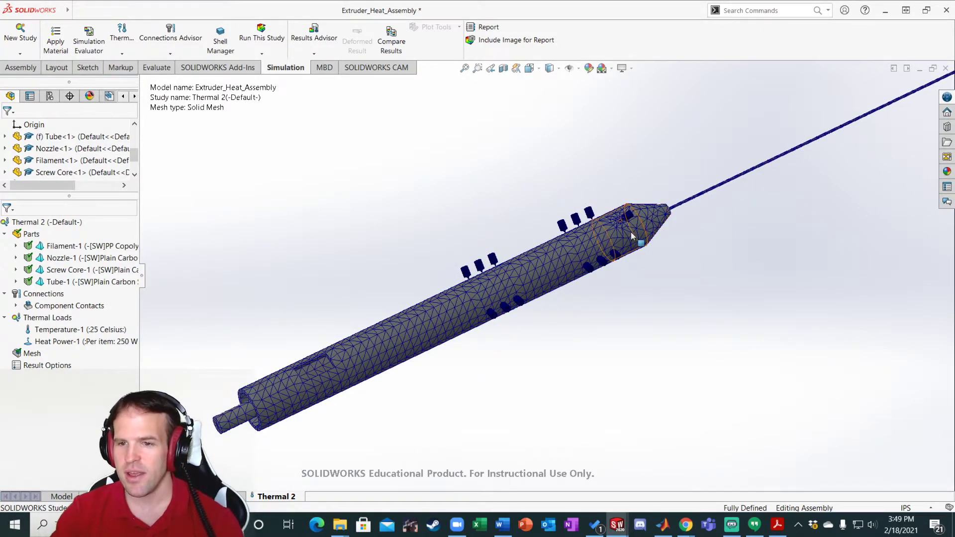
pyautogui.scroll(-5, 628, 224)
pyautogui.scroll(-6, 610, 263)
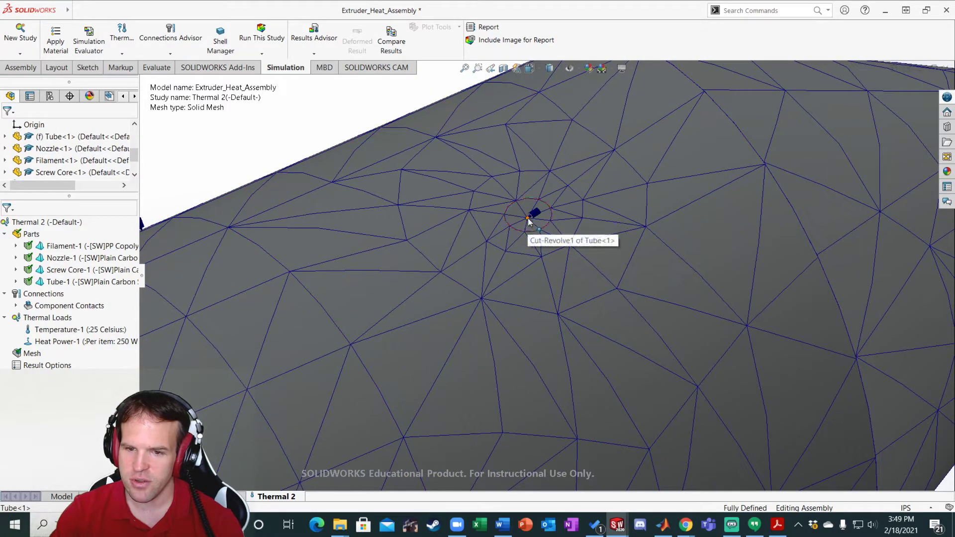
pyautogui.scroll(4, 526, 216)
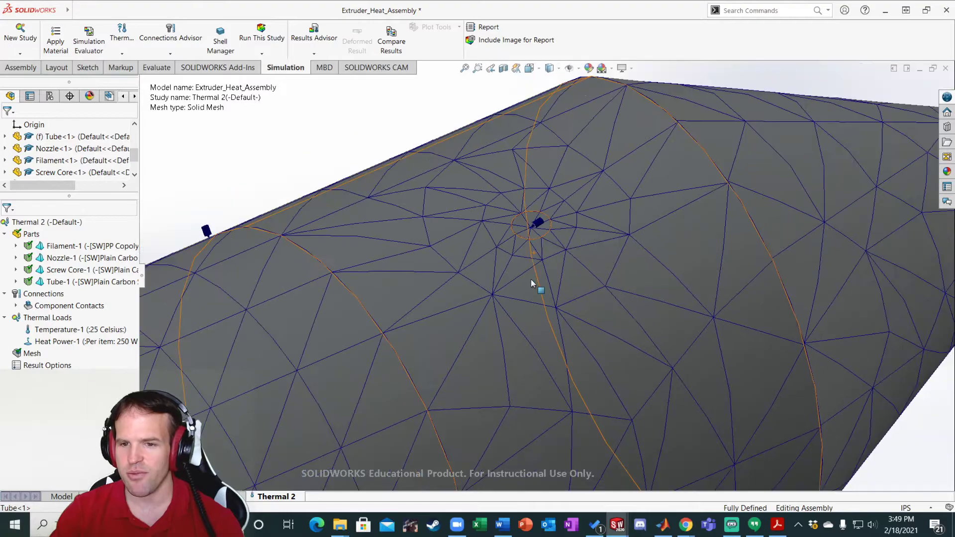
pyautogui.scroll(8, 573, 294)
pyautogui.keyDown('ctrl'); pyautogui.moveTo(501, 370); pyautogui.dragTo(593, 344, button='middle'); pyautogui.keyUp('ctrl')
pyautogui.scroll(-1, 681, 316)
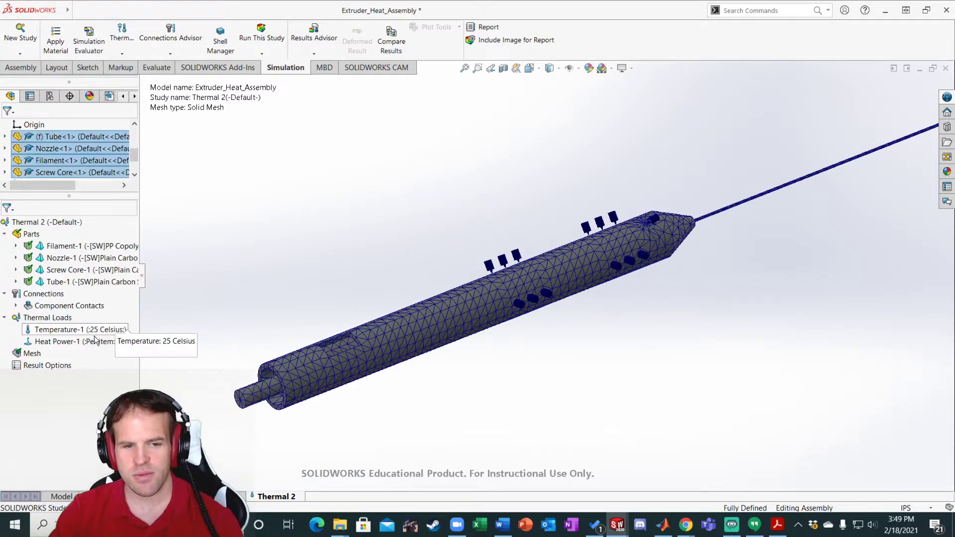
# Mesh and run the transient thermal study, moving the solver progress window off the model.
pyautogui.rightClick(38, 359)
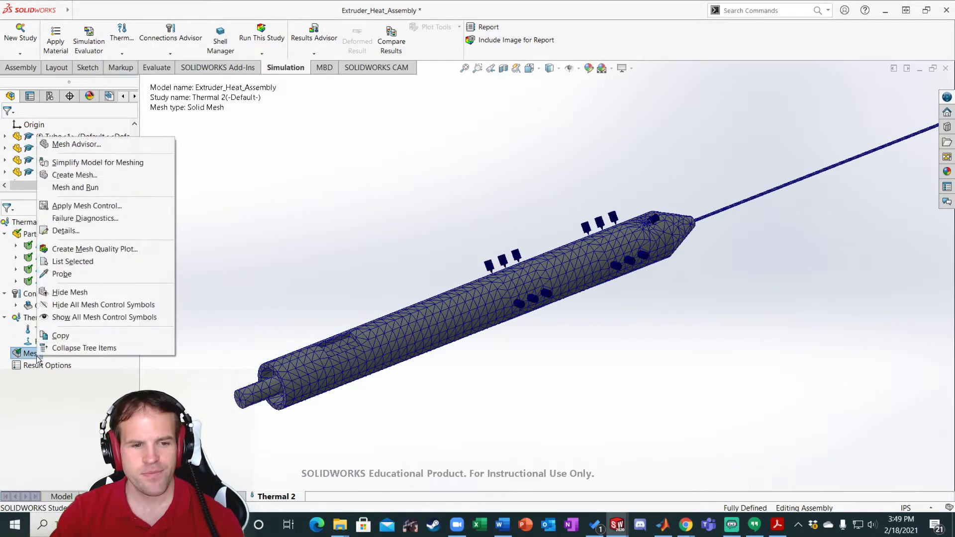
pyautogui.click(84, 190)
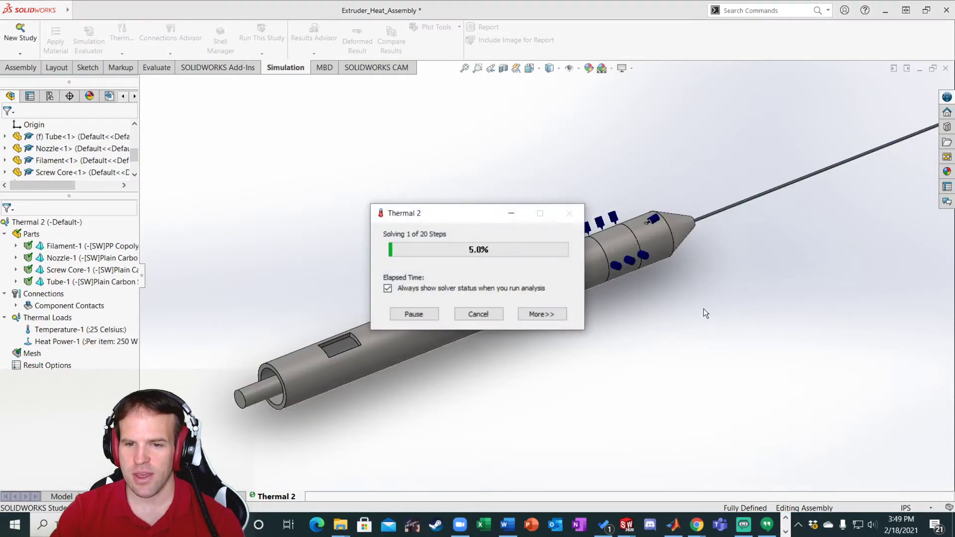
pyautogui.moveTo(457, 214); pyautogui.dragTo(256, 125)
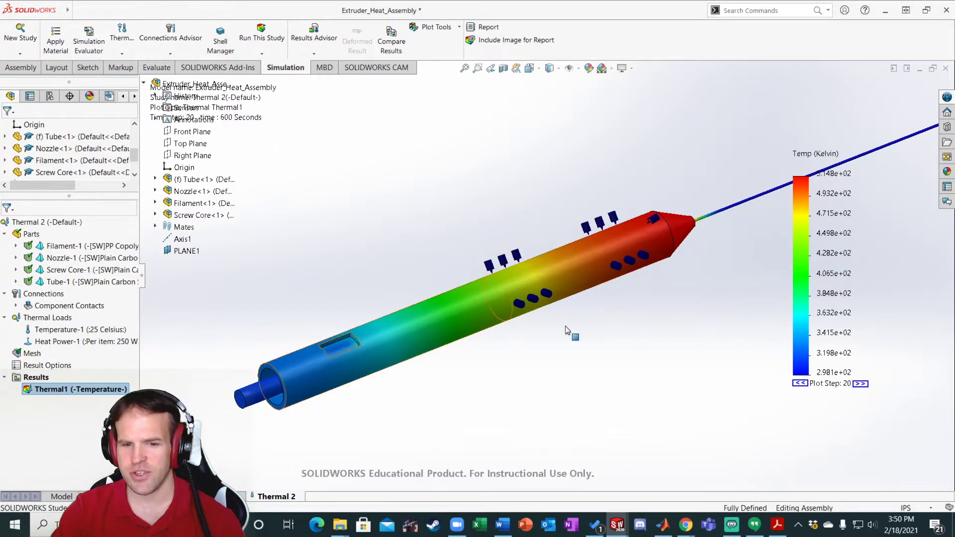
# Change the temperature plot's display units to Celsius and accept the plot definition.
pyautogui.keyDown('ctrl'); pyautogui.moveTo(554, 352); pyautogui.dragTo(541, 353, button='middle'); pyautogui.keyUp('ctrl')
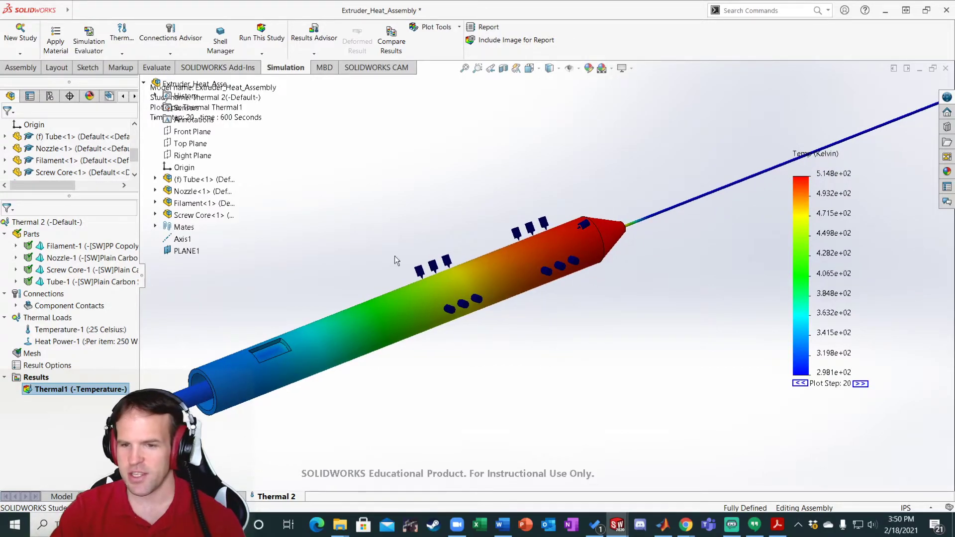
pyautogui.keyDown('ctrl'); pyautogui.moveTo(740, 307); pyautogui.dragTo(733, 281, button='middle'); pyautogui.keyUp('ctrl')
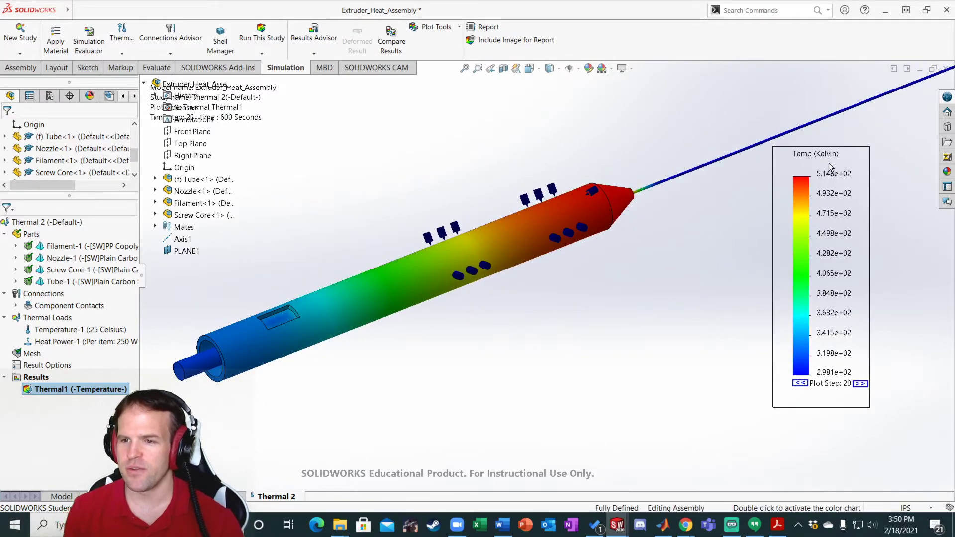
pyautogui.rightClick(823, 189)
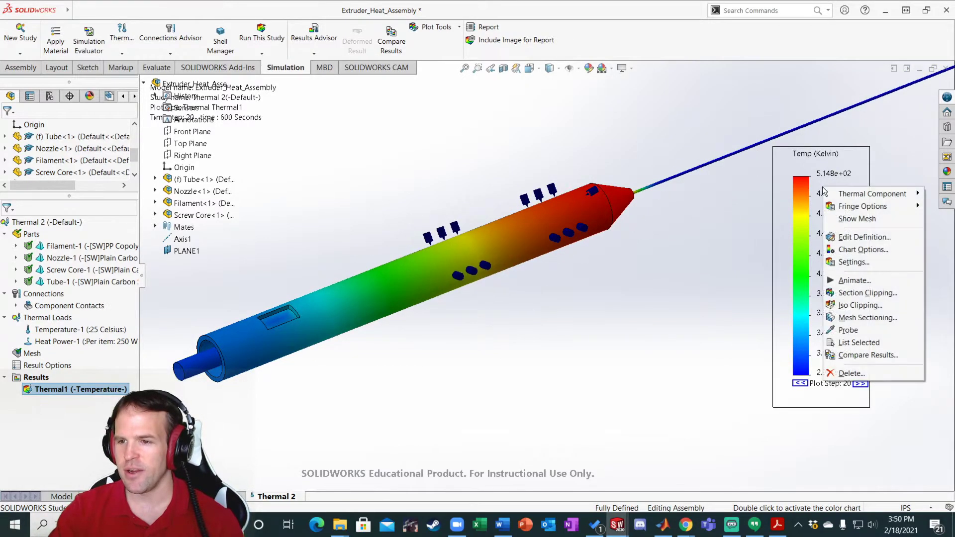
pyautogui.click(859, 238)
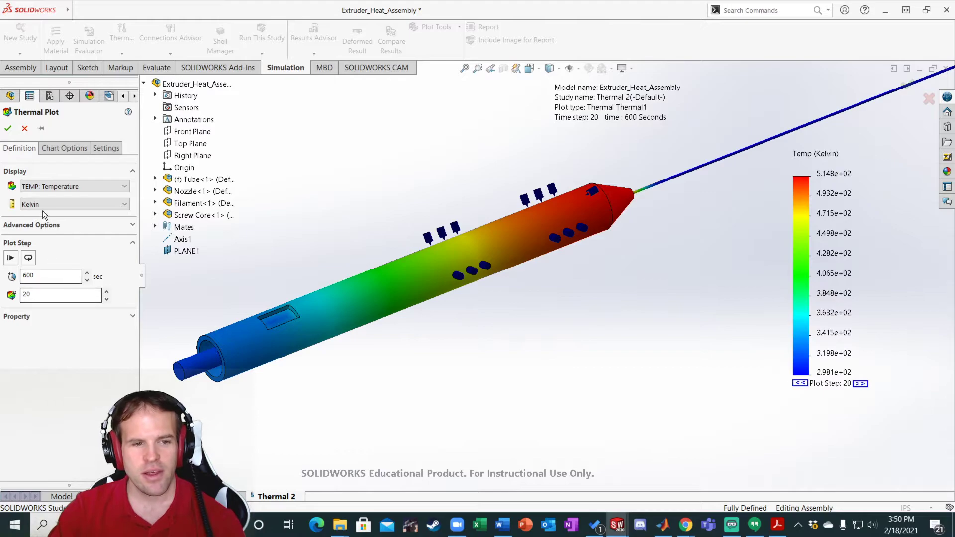
pyautogui.click(43, 203)
pyautogui.click(34, 230)
pyautogui.click(8, 128)
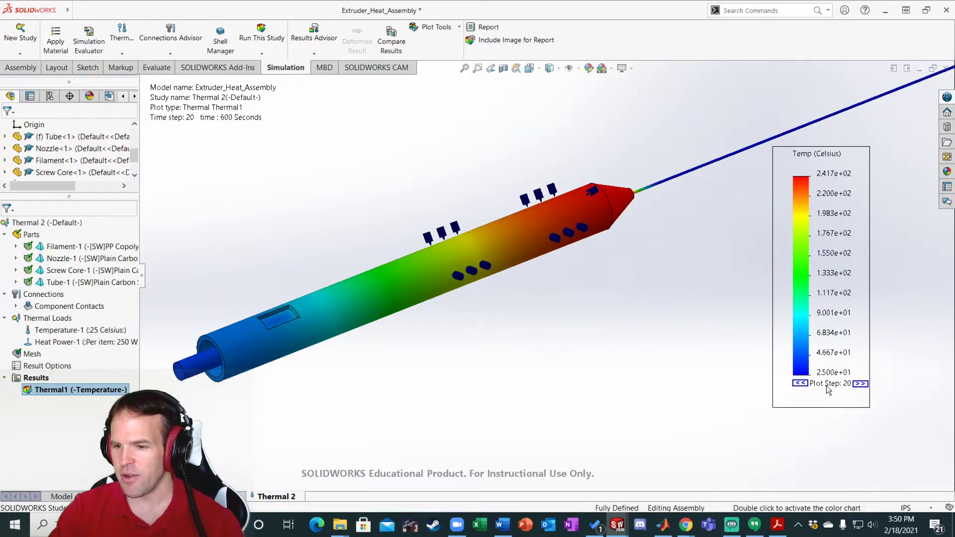
# Step the temperature plot through all its time steps, from plot step 1 to 20, to examine how the extruder heats up.
pyautogui.click(861, 384)
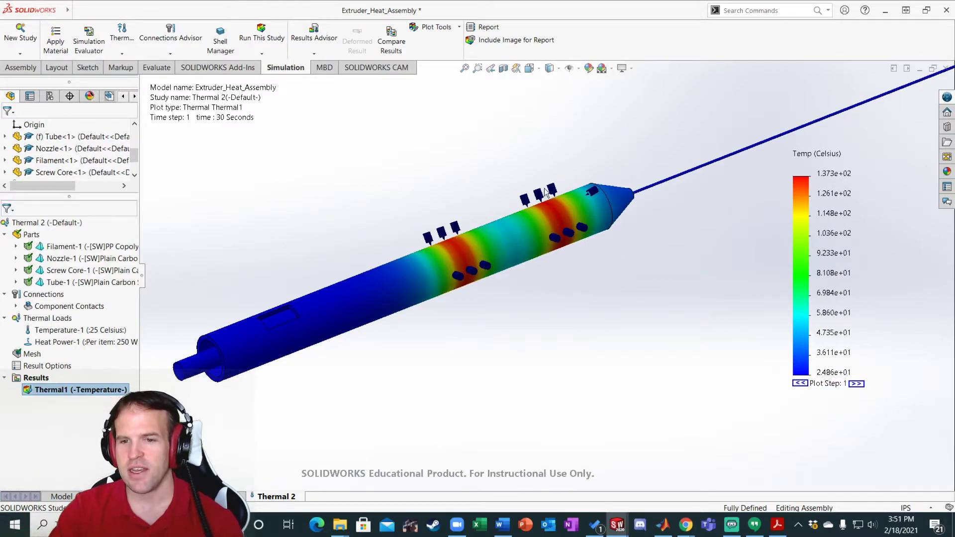
pyautogui.click(857, 384)
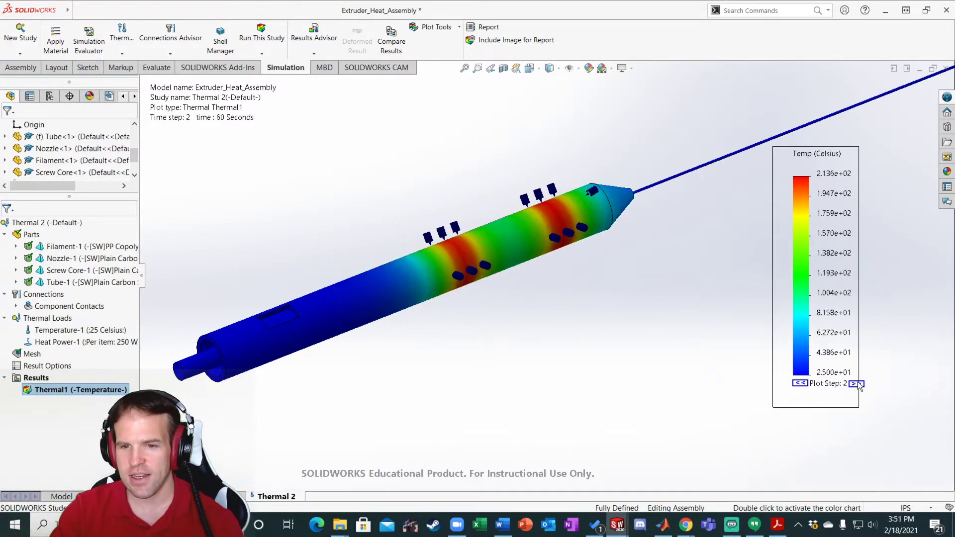
pyautogui.click(857, 384)
pyautogui.click(857, 383)
pyautogui.click(857, 383)
pyautogui.click(856, 383)
pyautogui.click(857, 384)
pyautogui.click(858, 384)
pyautogui.click(857, 384)
pyautogui.click(858, 384)
pyautogui.click(858, 384)
pyautogui.click(858, 384)
pyautogui.click(859, 384)
pyautogui.click(858, 384)
pyautogui.click(859, 384)
pyautogui.click(859, 384)
pyautogui.click(859, 384)
pyautogui.click(859, 384)
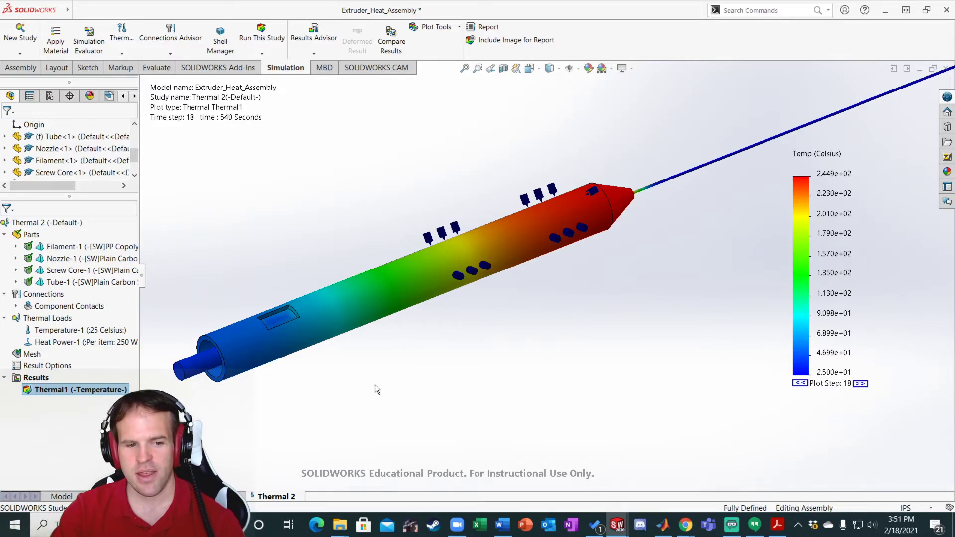
pyautogui.rightClick(68, 389)
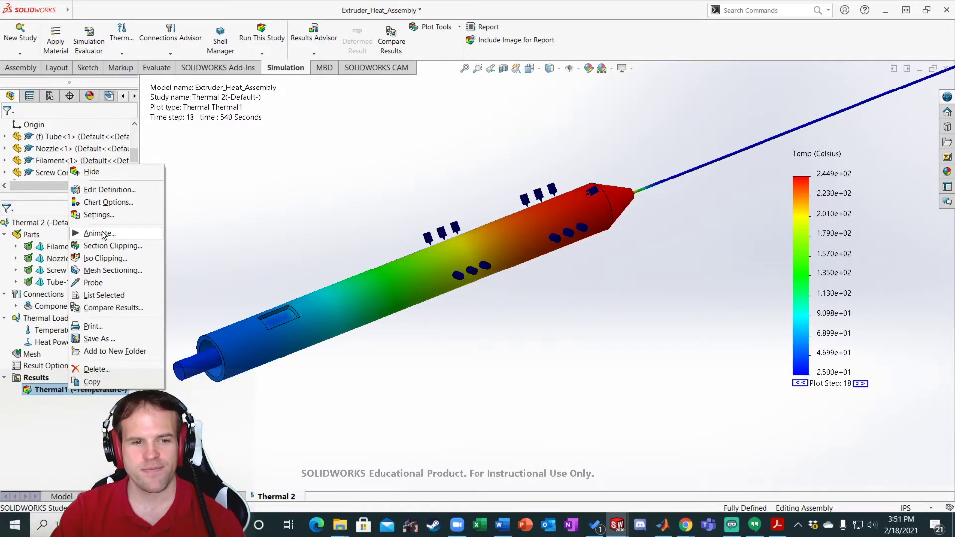
pyautogui.click(281, 216)
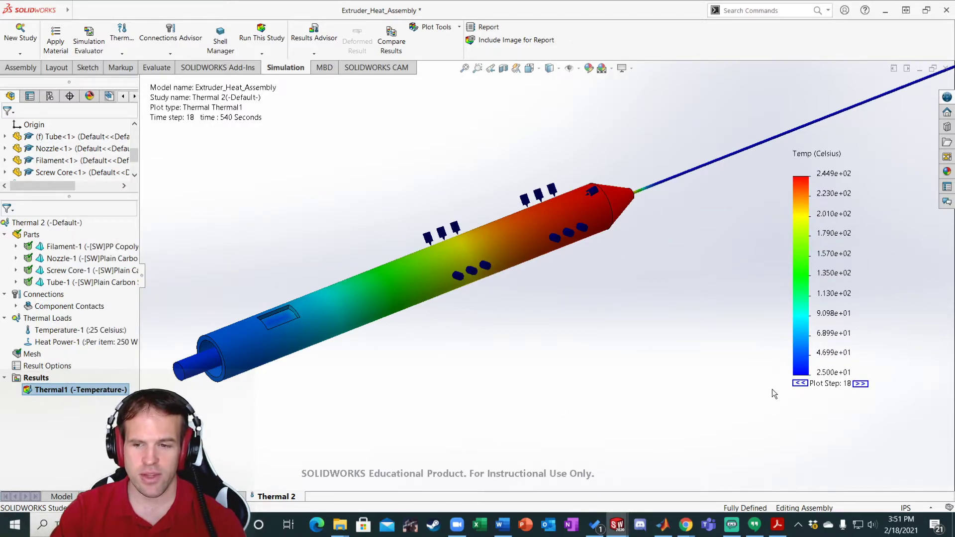
pyautogui.click(864, 383)
pyautogui.click(864, 383)
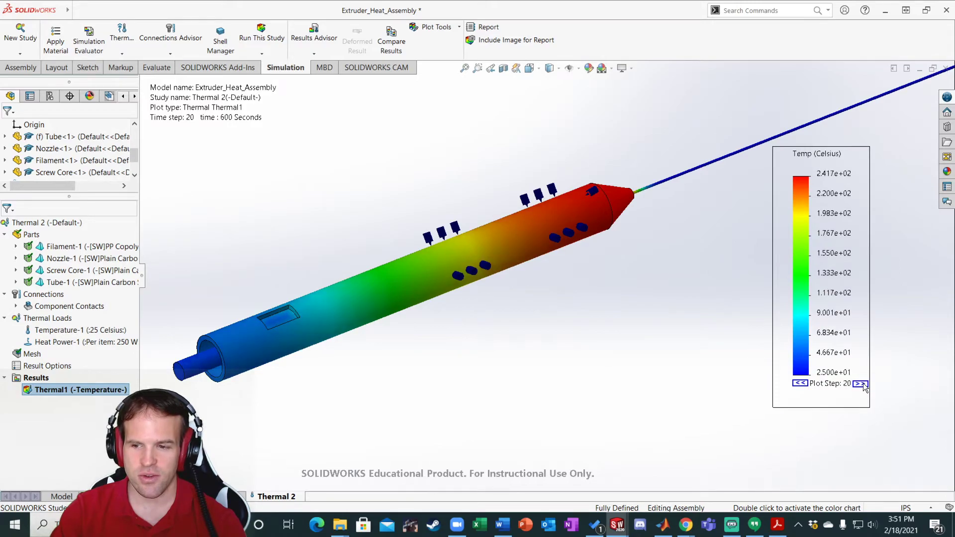
# Section-clip the temperature plot with PLANE1 to expose the extruder's interior and accept the section.
pyautogui.rightClick(89, 389)
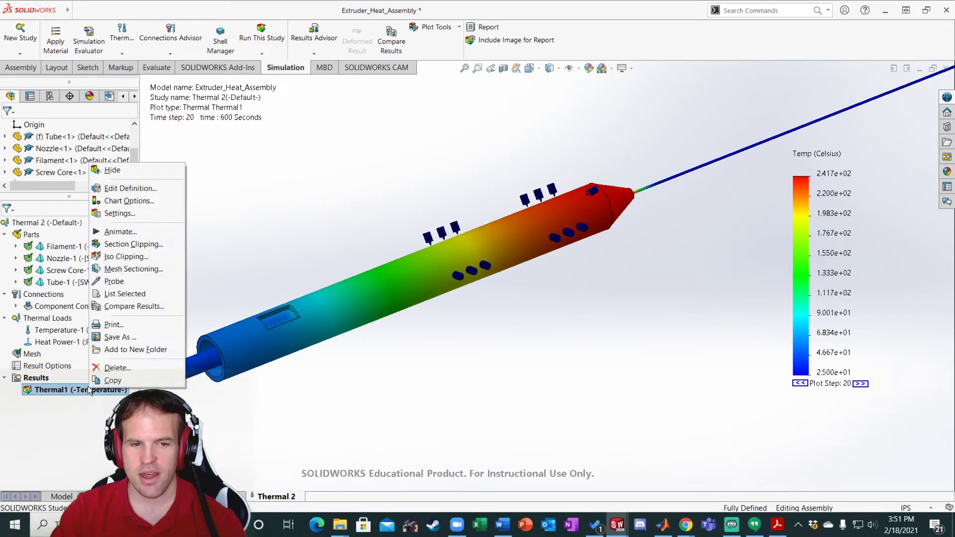
pyautogui.click(144, 244)
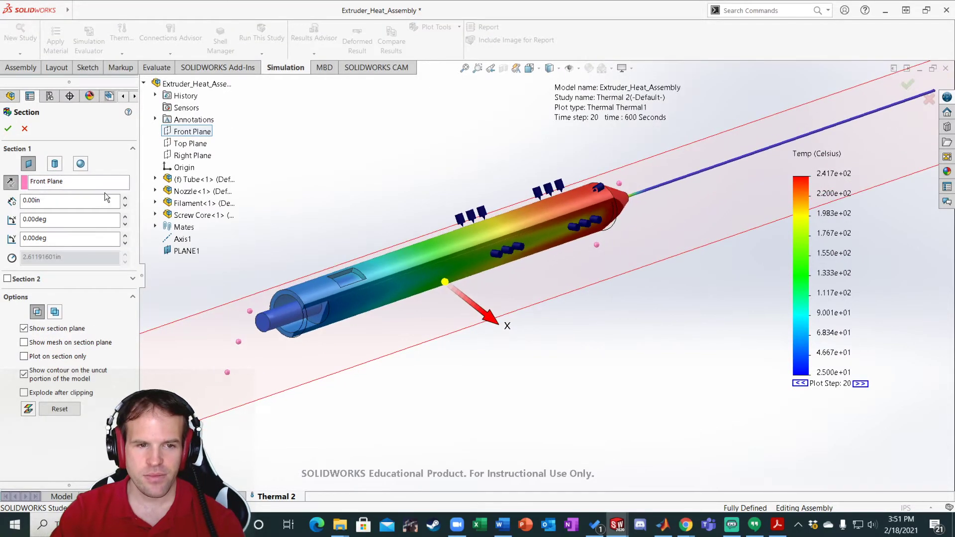
pyautogui.click(58, 181)
pyautogui.click(187, 251)
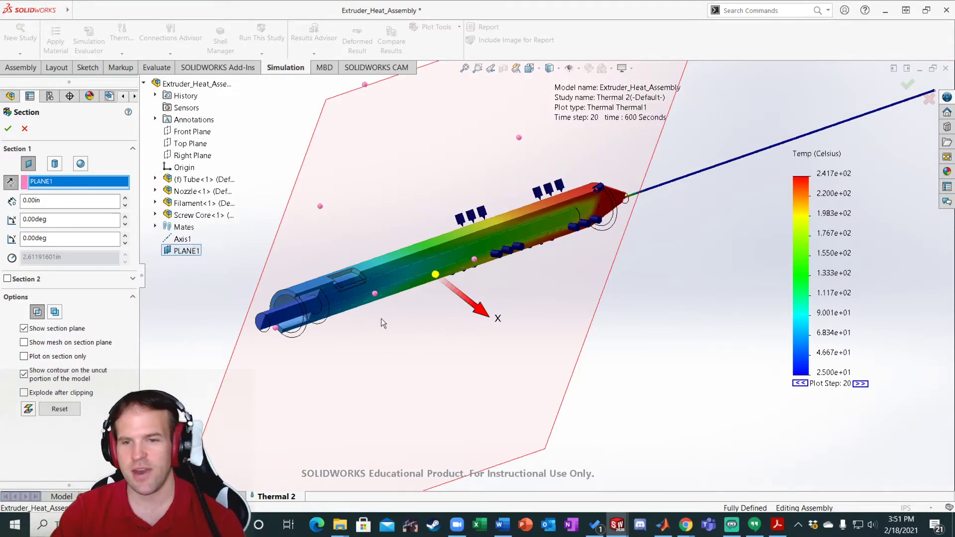
pyautogui.moveTo(541, 347); pyautogui.dragTo(490, 331, button='middle')
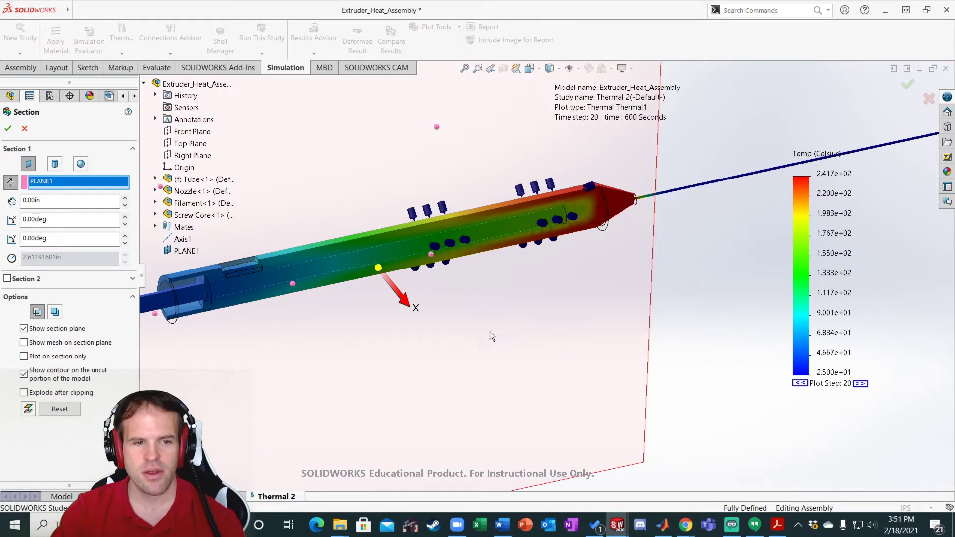
pyautogui.click(8, 128)
# Examine the sectioned plot at plot step 19, wrap around to plot step 1, and advance to plot step 4.
pyautogui.moveTo(566, 306); pyautogui.dragTo(477, 270, button='middle')
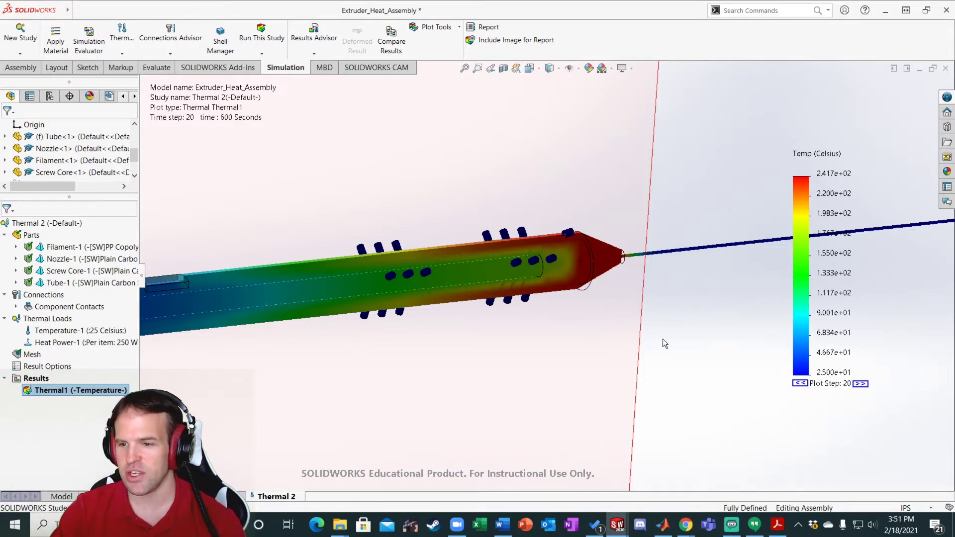
pyautogui.click(800, 383)
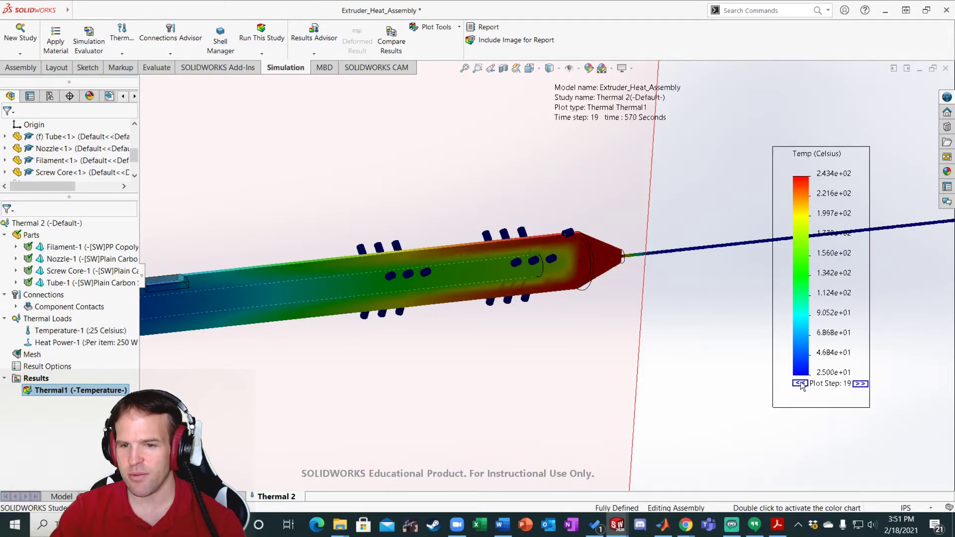
pyautogui.doubleClick(867, 384)
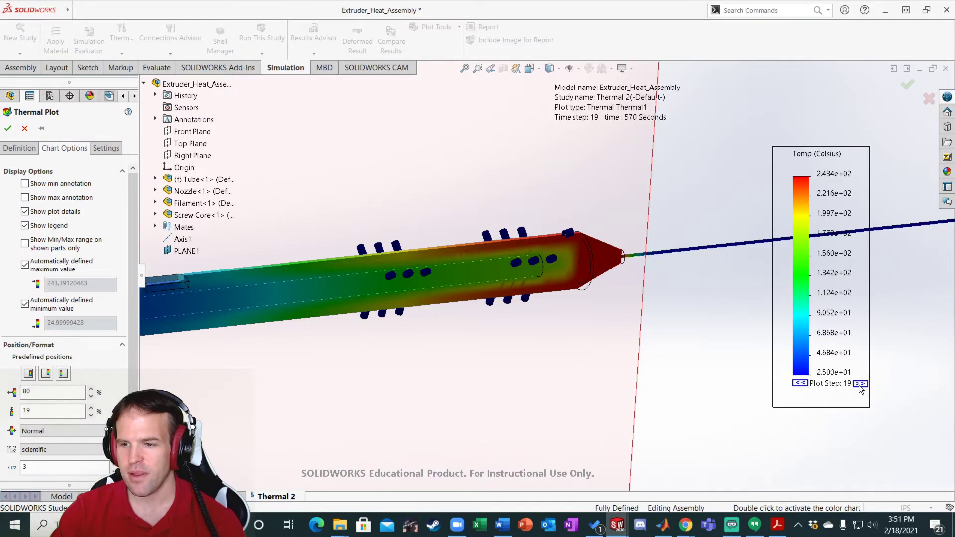
pyautogui.click(24, 129)
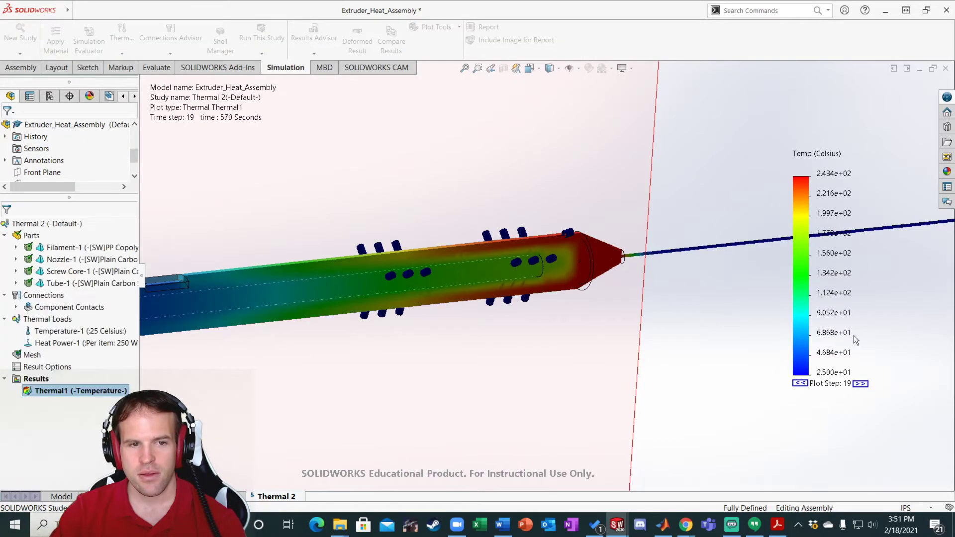
pyautogui.click(860, 384)
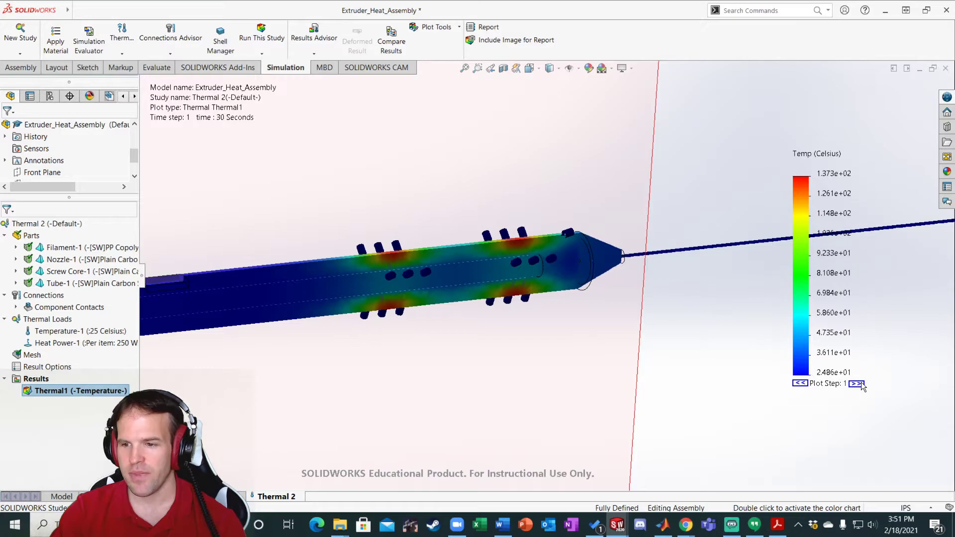
pyautogui.click(857, 386)
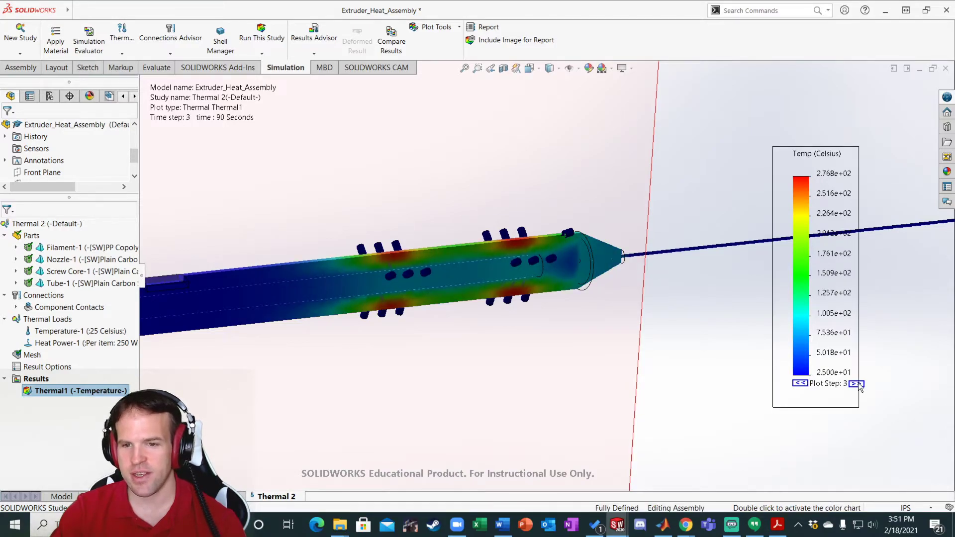
pyautogui.click(857, 384)
# Animate the sectioned temperature plot over all time steps, slow the playback speed to 20, and close the animation.
pyautogui.rightClick(62, 393)
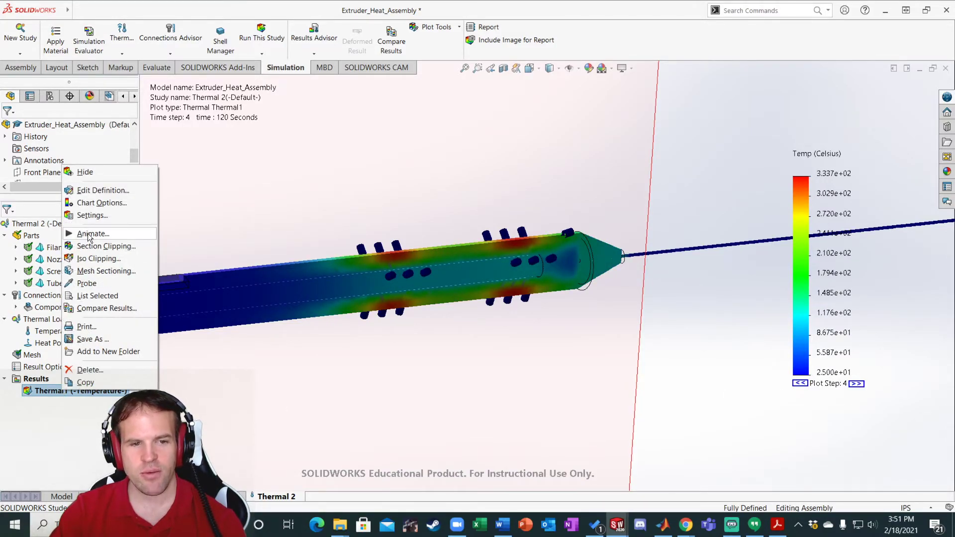
pyautogui.click(89, 234)
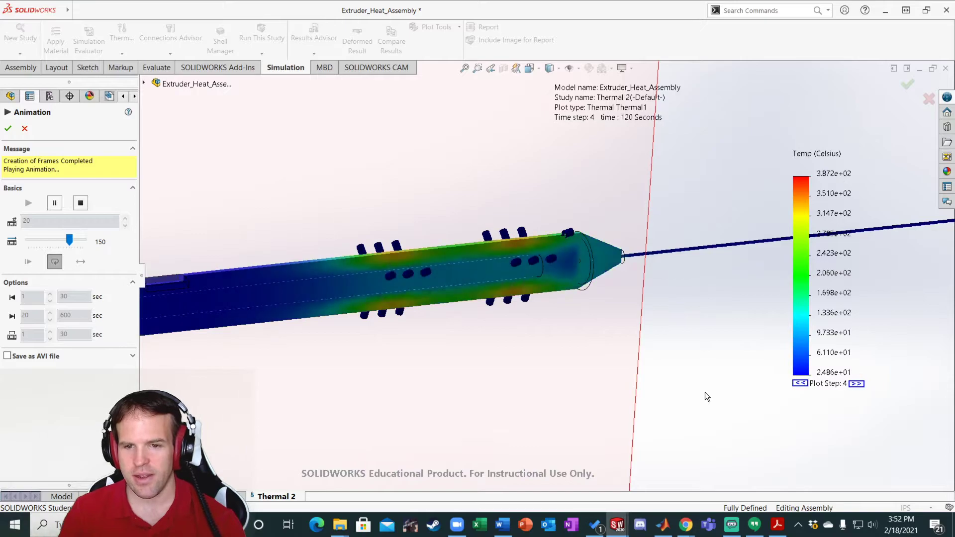
pyautogui.moveTo(69, 239); pyautogui.dragTo(36, 238)
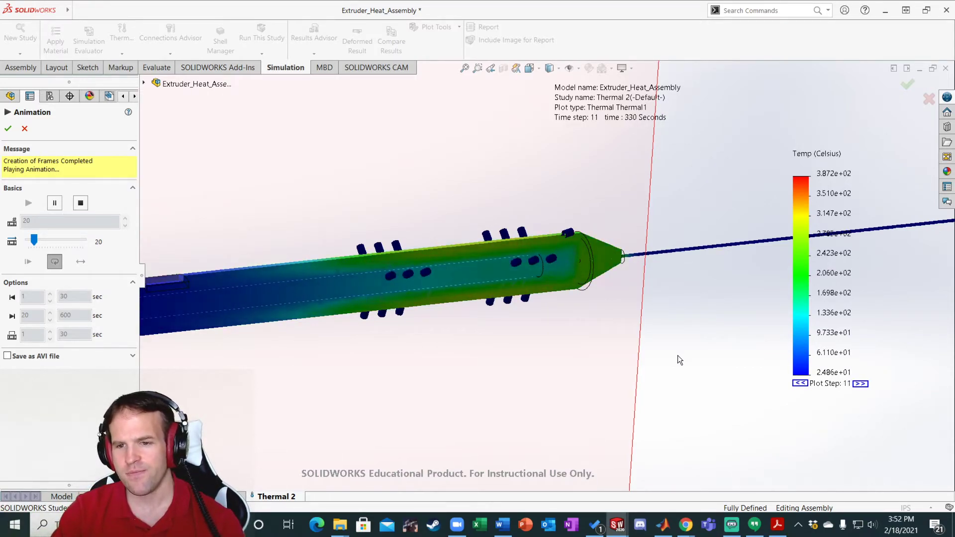
pyautogui.click(8, 129)
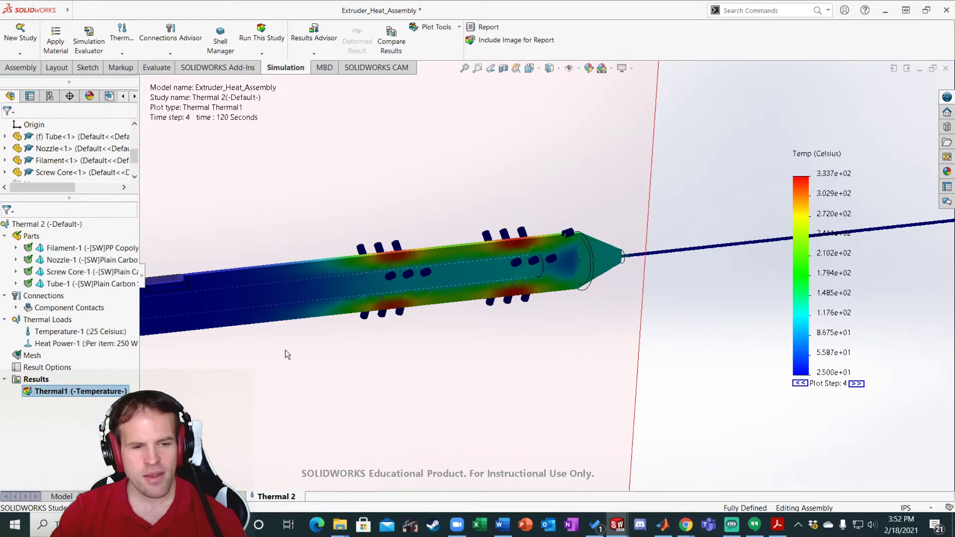
# Probe the sectioned plot's temperatures at the nozzle outlet, the center of the tube-nozzle interface, and the thermostat point on the tube's outer surface.
pyautogui.rightClick(80, 391)
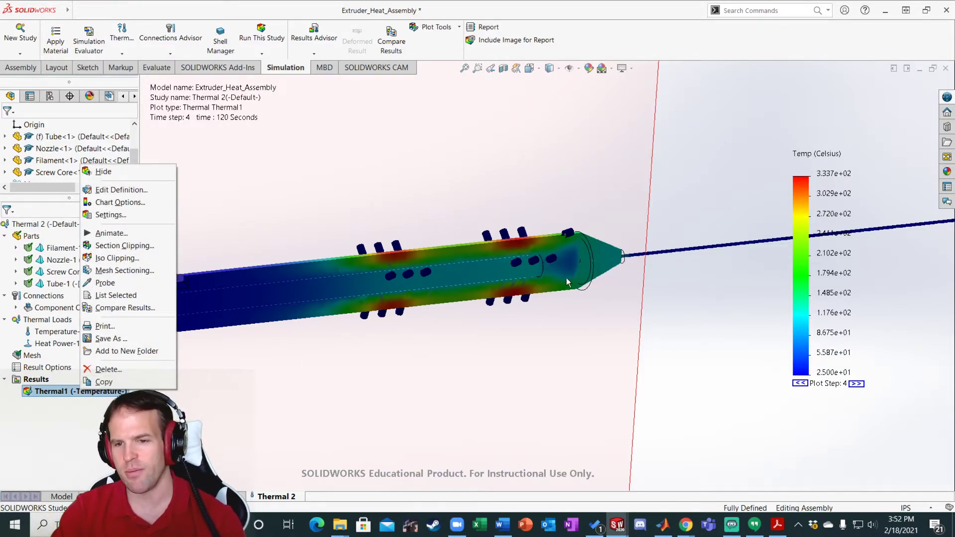
pyautogui.rightClick(58, 392)
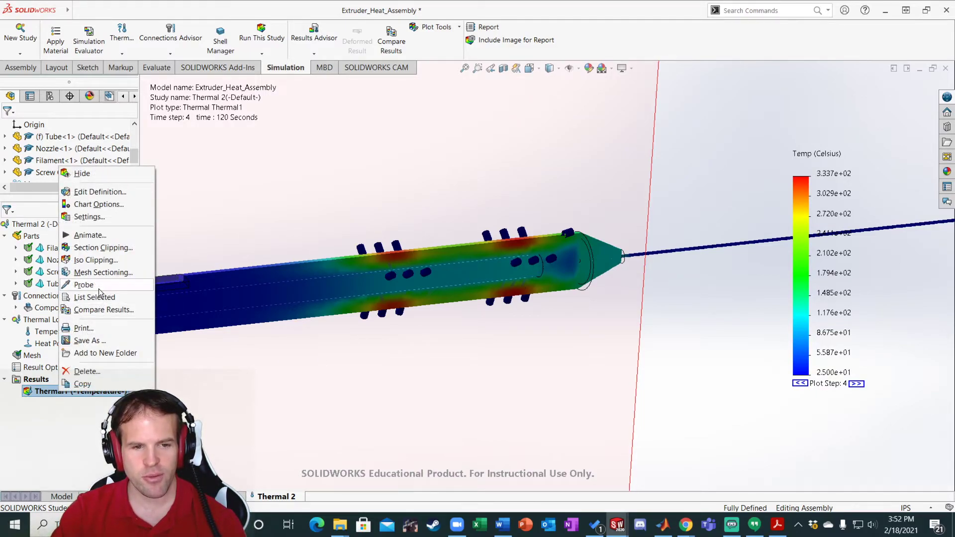
pyautogui.click(83, 286)
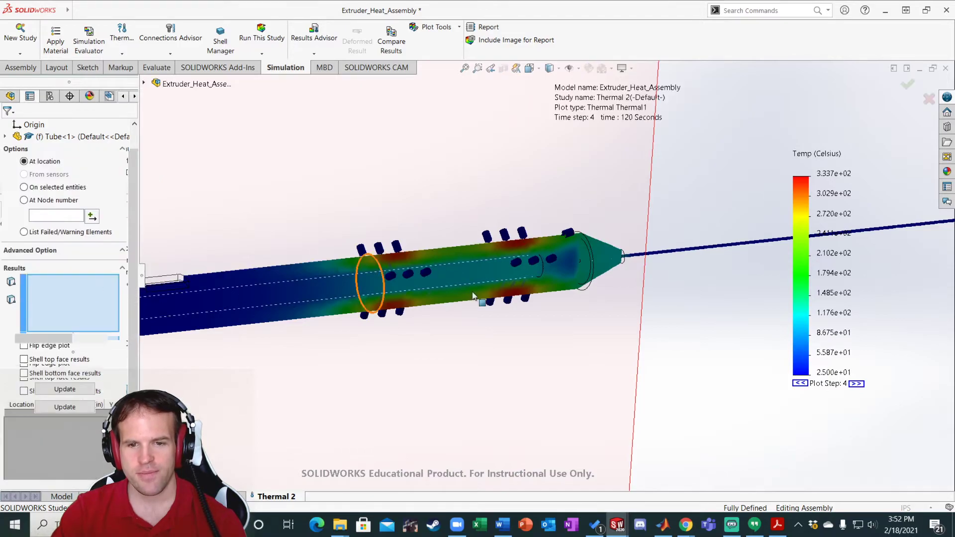
pyautogui.scroll(-5, 575, 273)
pyautogui.moveTo(575, 270); pyautogui.dragTo(513, 260, button='middle')
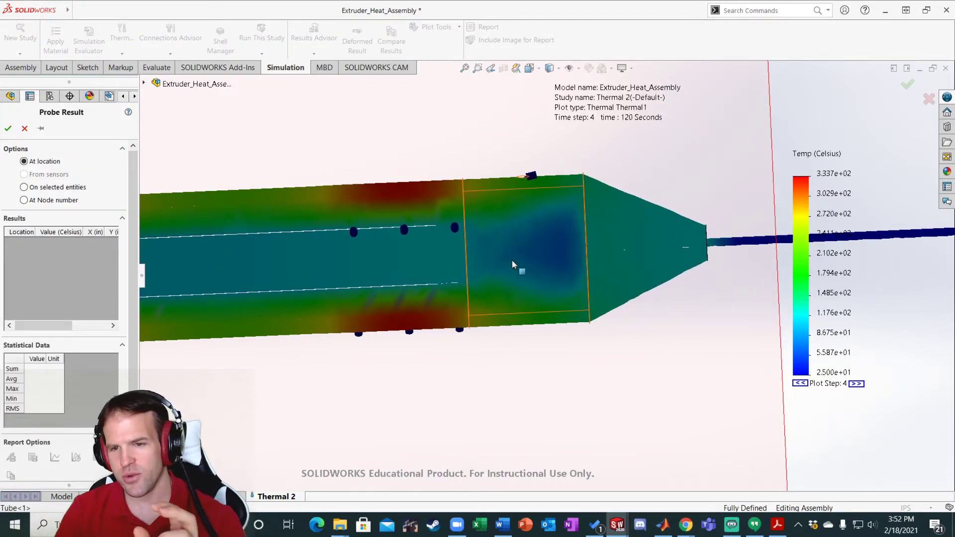
pyautogui.scroll(-2, 697, 275)
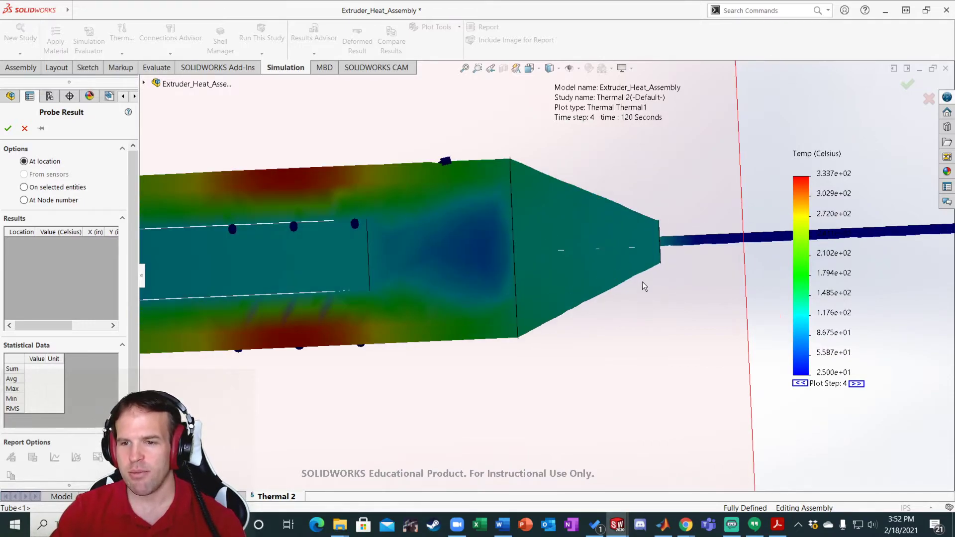
pyautogui.moveTo(590, 262); pyautogui.dragTo(600, 269, button='middle')
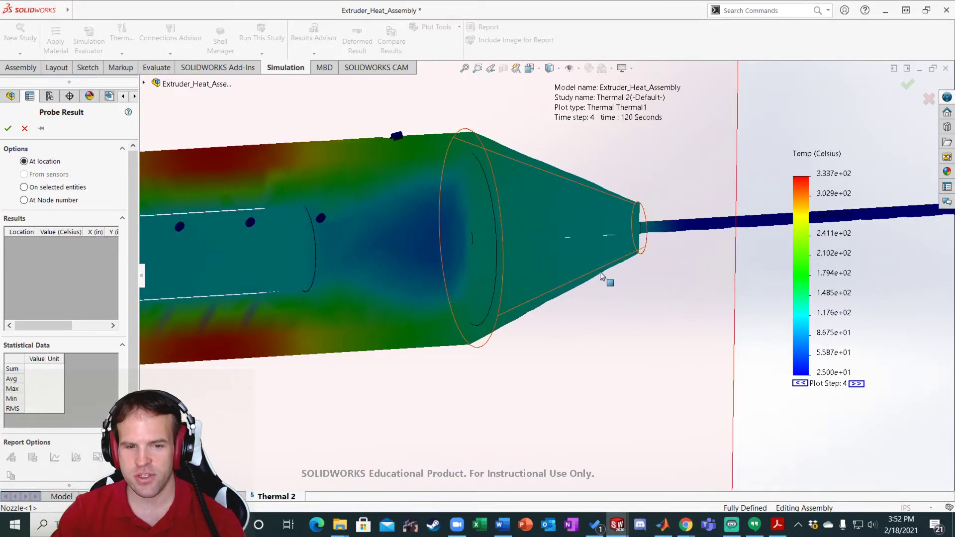
pyautogui.hotkey('ctrl', '8')
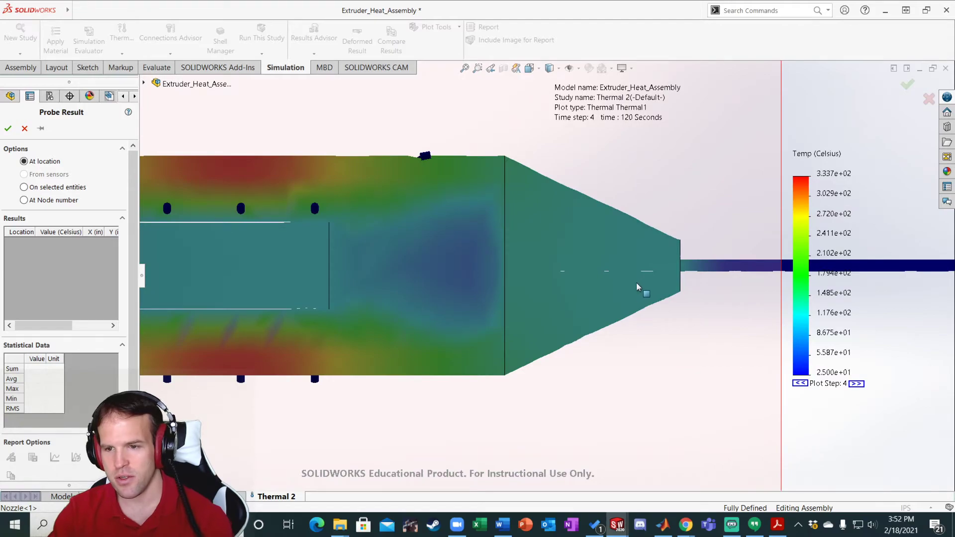
pyautogui.click(681, 266)
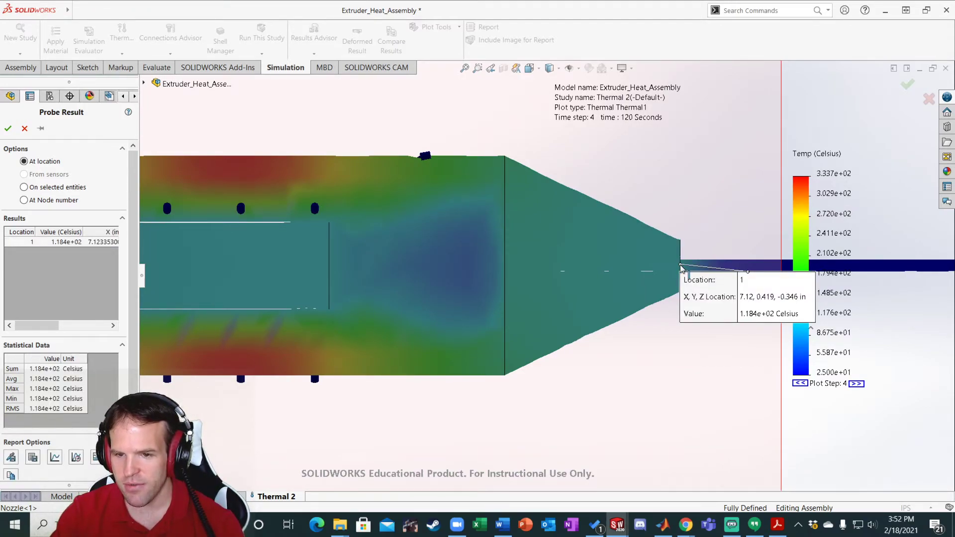
pyautogui.click(506, 261)
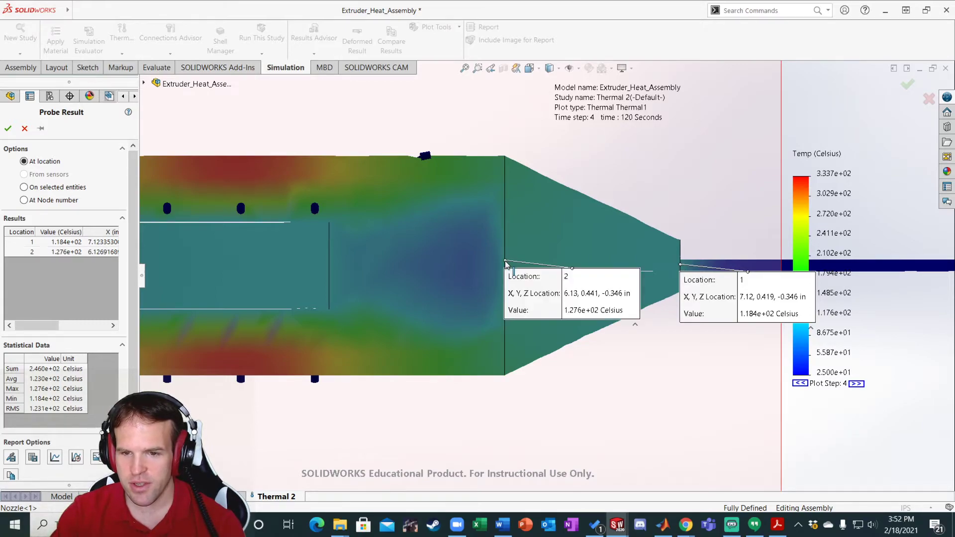
pyautogui.click(415, 159)
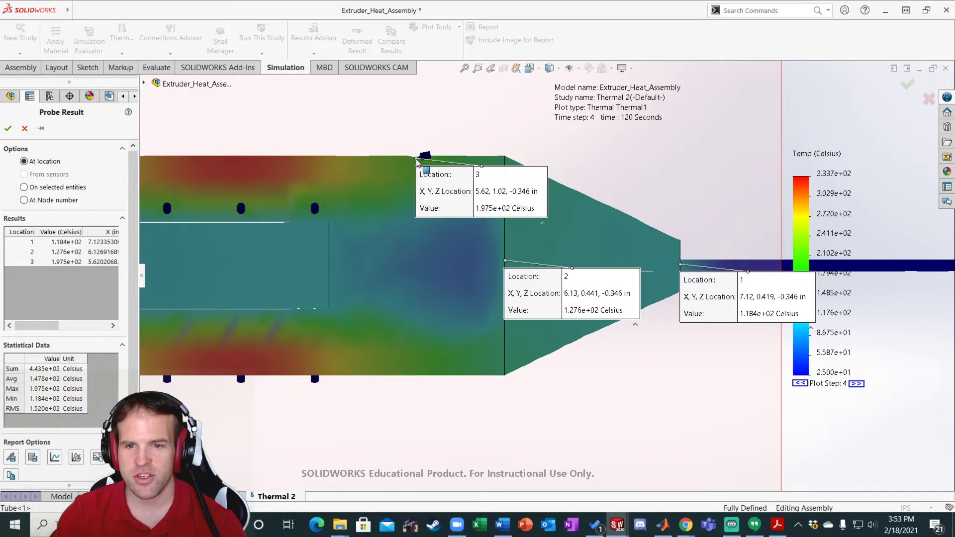
# Probe the tube's outer surface at the front heater band's hot zone and spread out the four probe callouts.
pyautogui.click(233, 156)
pyautogui.moveTo(256, 176); pyautogui.dragTo(301, 109)
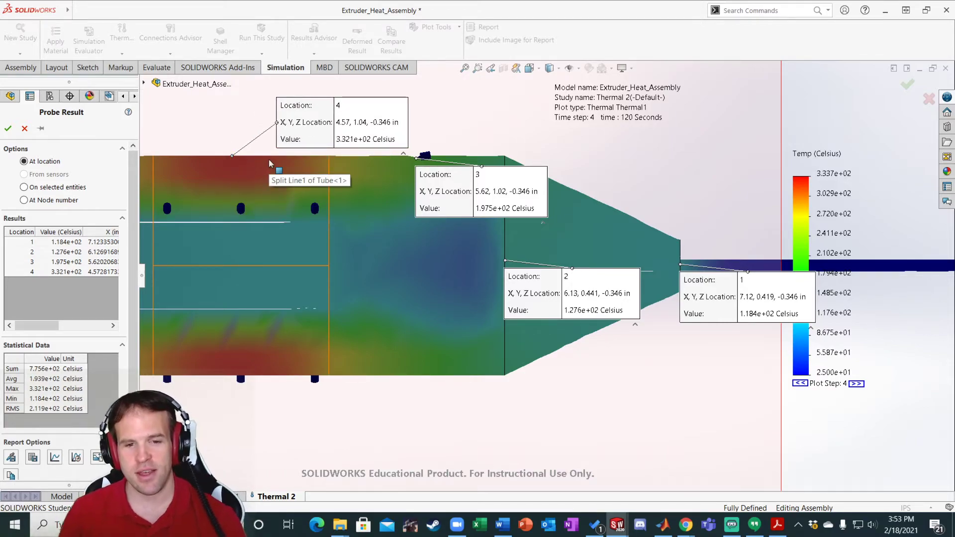
pyautogui.moveTo(359, 129); pyautogui.dragTo(720, 159)
pyautogui.moveTo(497, 201); pyautogui.dragTo(654, 218)
pyautogui.moveTo(611, 305); pyautogui.dragTo(733, 376)
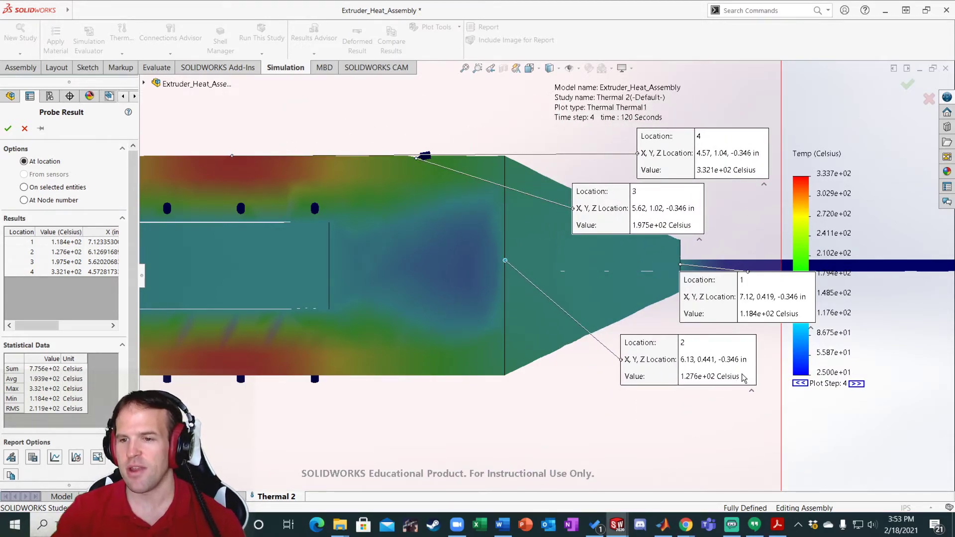
pyautogui.moveTo(761, 289); pyautogui.dragTo(729, 296)
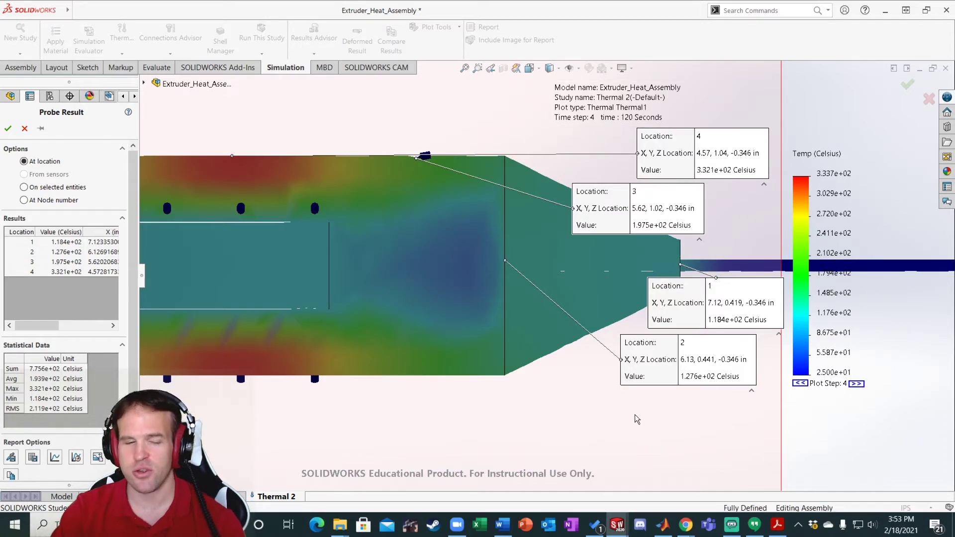
pyautogui.scroll(-2, 135, 247)
pyautogui.scroll(2, 135, 247)
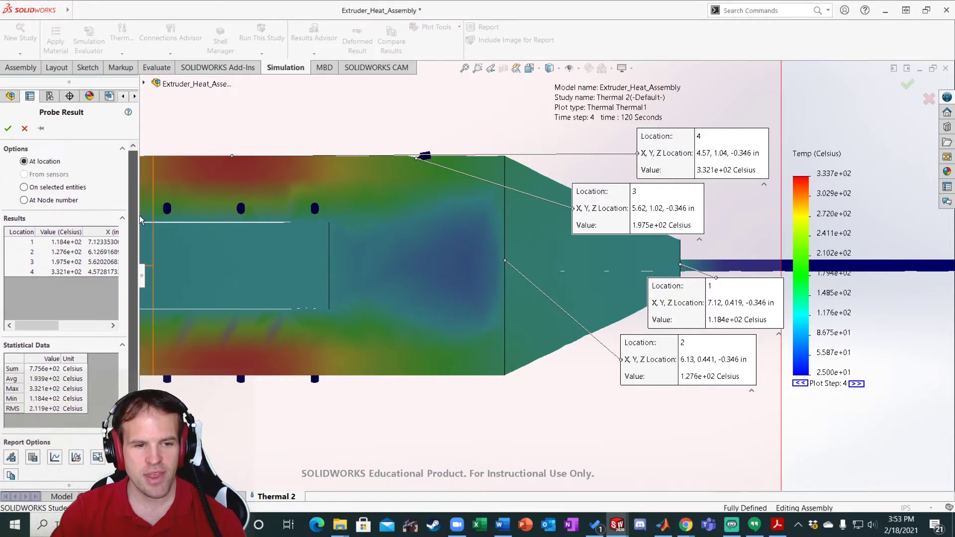
# Generate a response graph of temperature over time for the four probed locations and fit its window to half the screen.
pyautogui.click(76, 458)
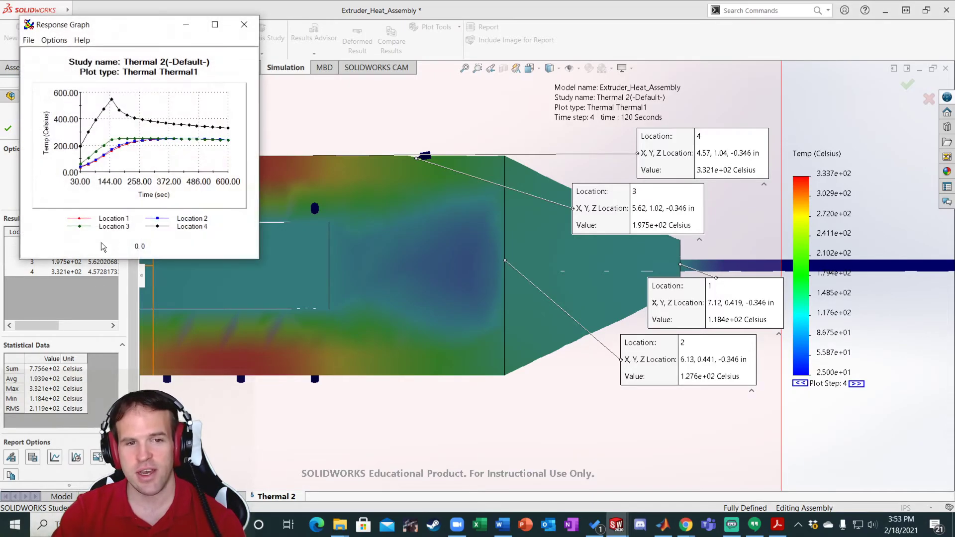
pyautogui.moveTo(124, 33); pyautogui.dragTo(2, 130)
pyautogui.click(461, 9)
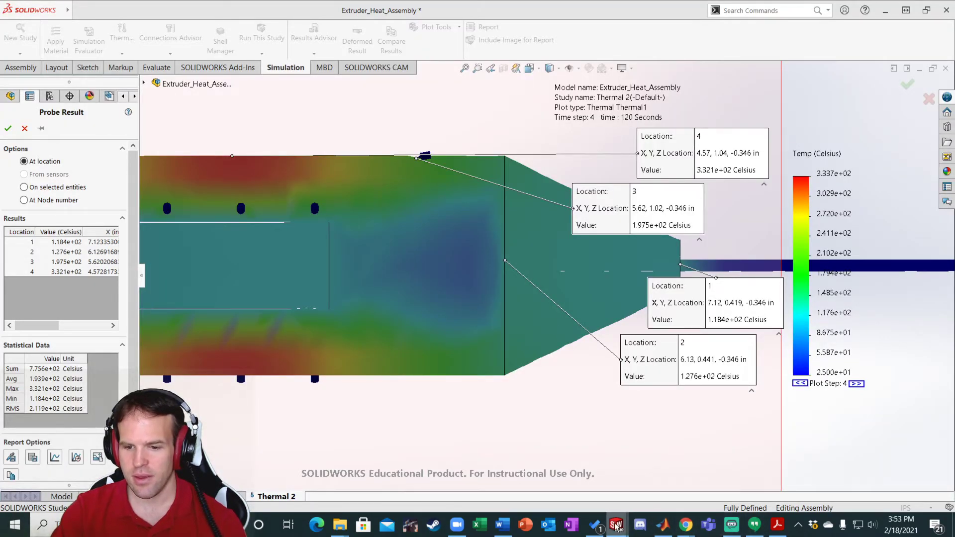
pyautogui.hotkey('alt', 'Tab')
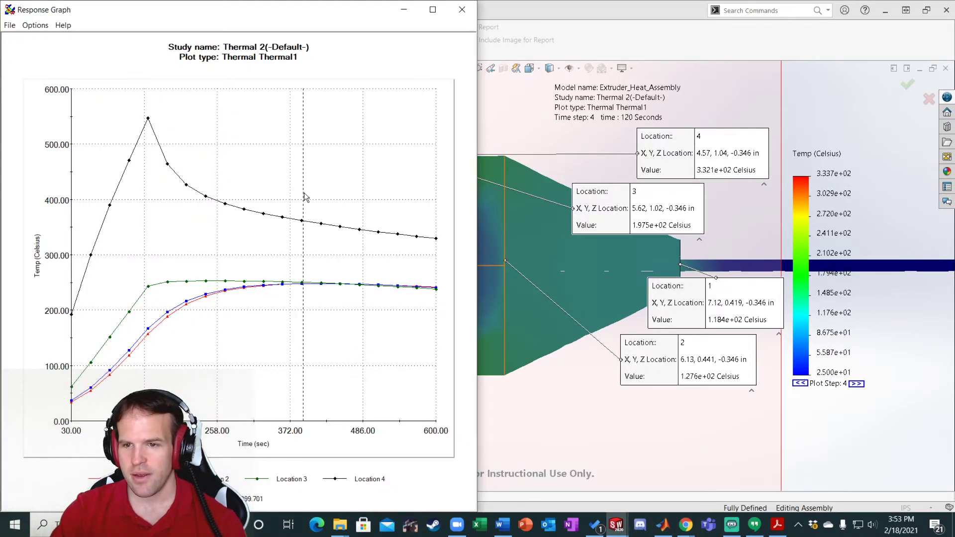
# Reposition the temperature legend over the nozzle area and bring the response graph back to the front beside the plot.
pyautogui.keyDown('ctrl'); pyautogui.moveTo(606, 292); pyautogui.dragTo(746, 321, button='middle'); pyautogui.keyUp('ctrl')
pyautogui.moveTo(825, 176); pyautogui.dragTo(668, 241)
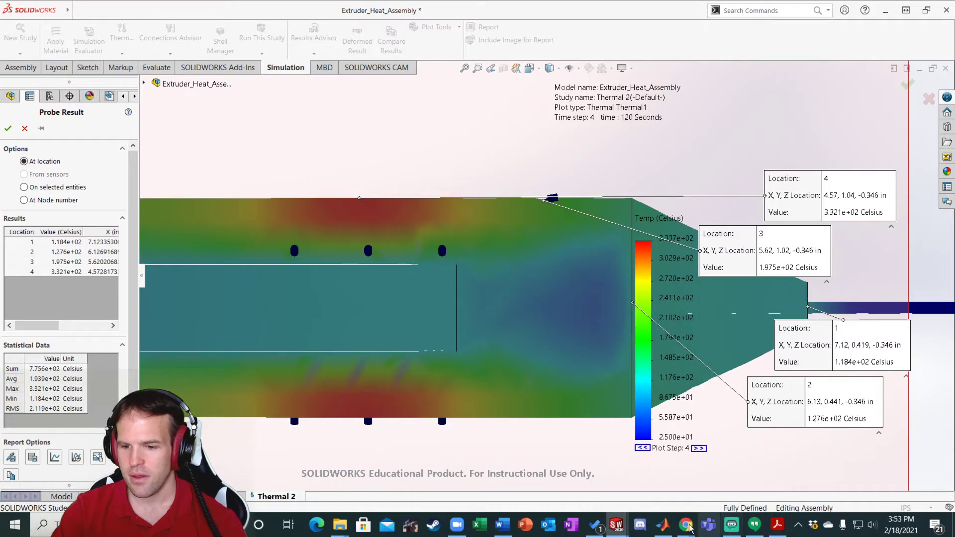
pyautogui.moveTo(616, 525)
pyautogui.click(918, 473)
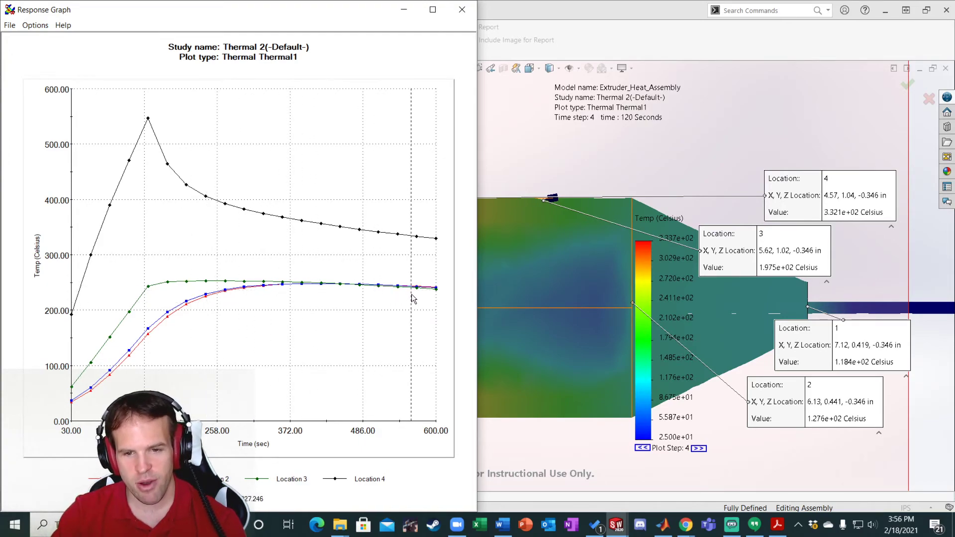
# Switch to Chrome, calculate 213/60 with a Google search, and return to the response graph.
pyautogui.moveTo(685, 525)
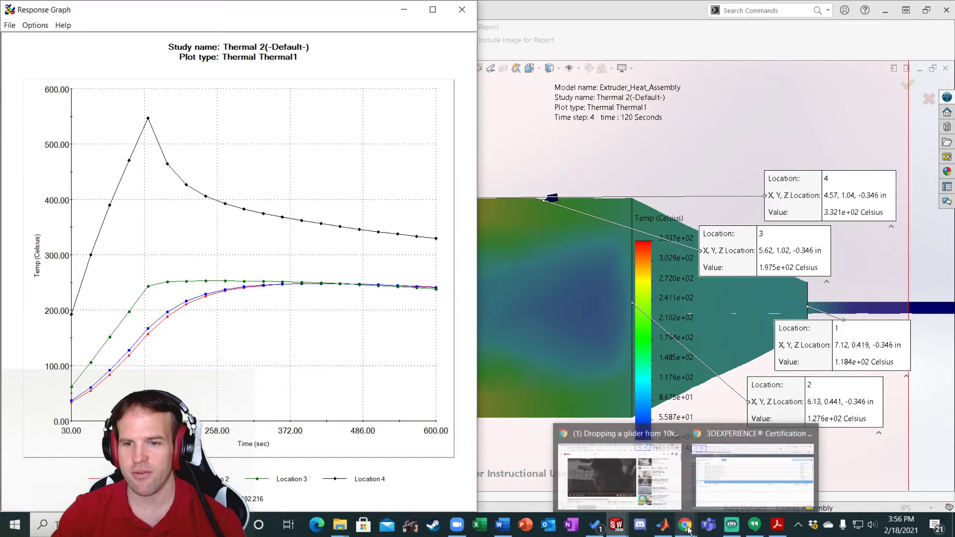
pyautogui.moveTo(719, 458)
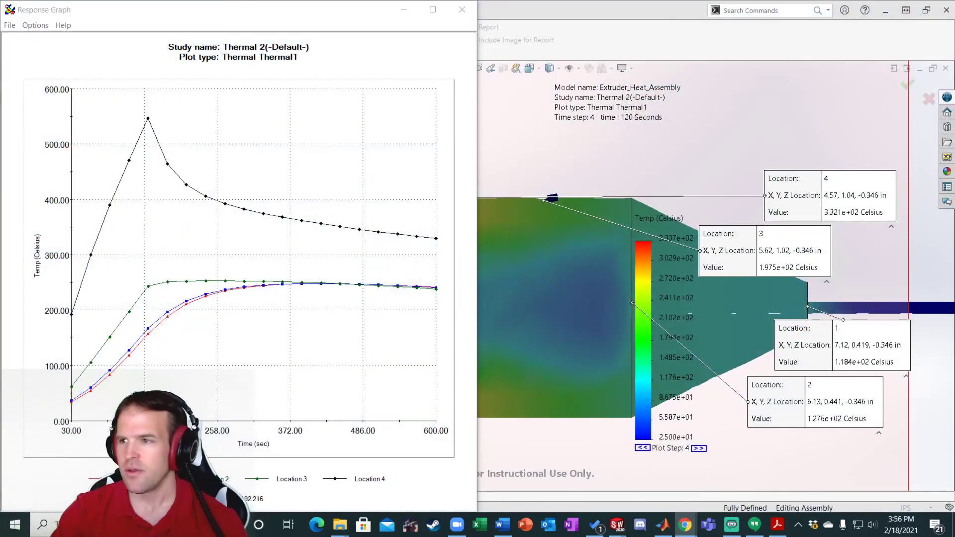
pyautogui.moveTo(954, 88); pyautogui.dragTo(222, 34)
pyautogui.click(124, 35)
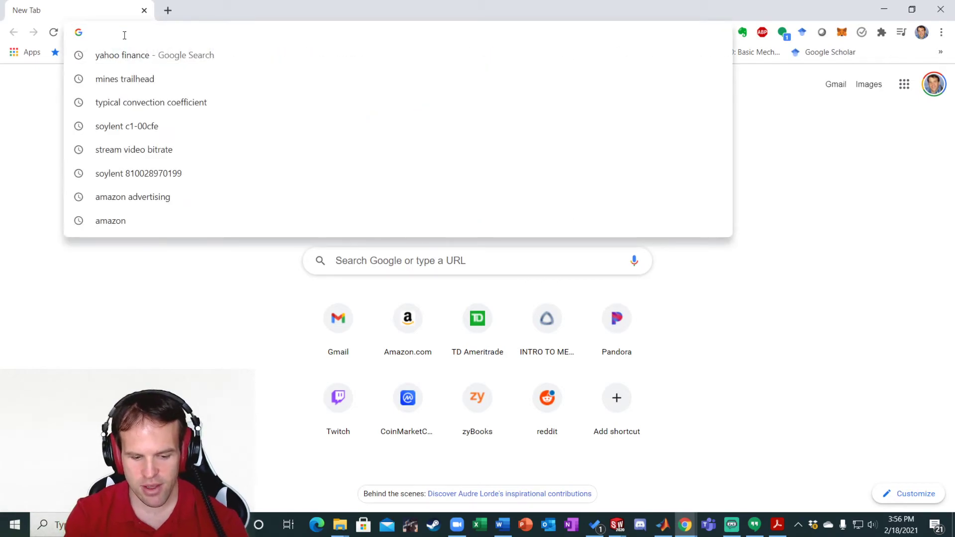
pyautogui.write('213/60')
pyautogui.press('Return')
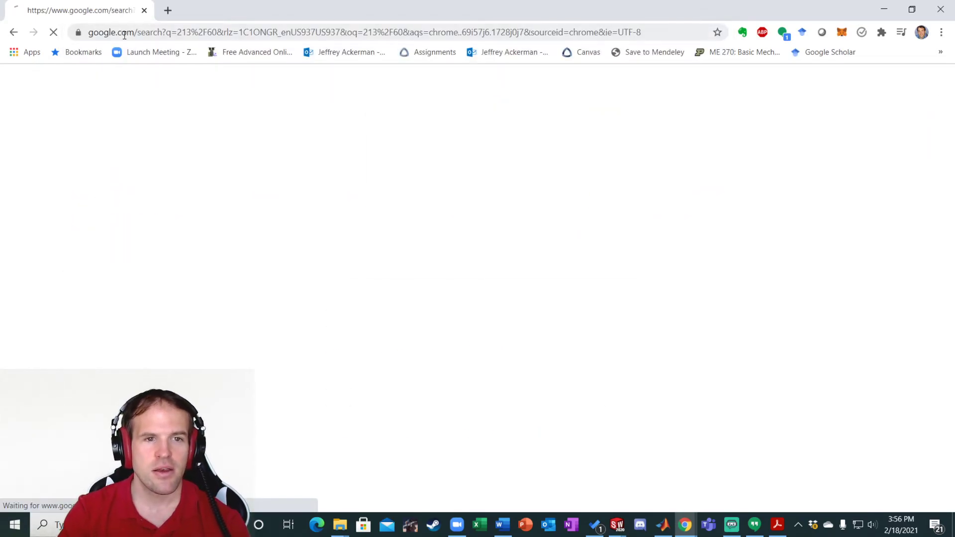
pyautogui.doubleClick(471, 203)
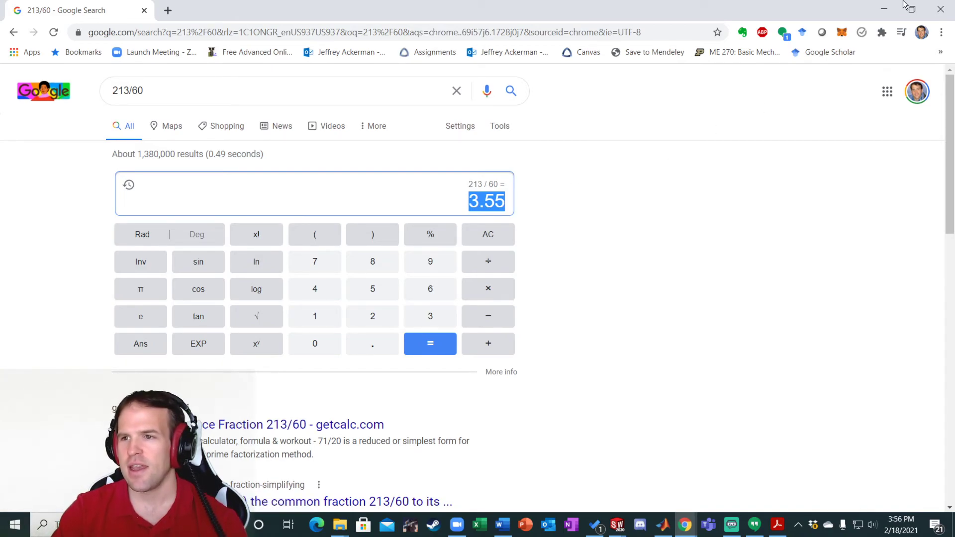
pyautogui.click(889, 10)
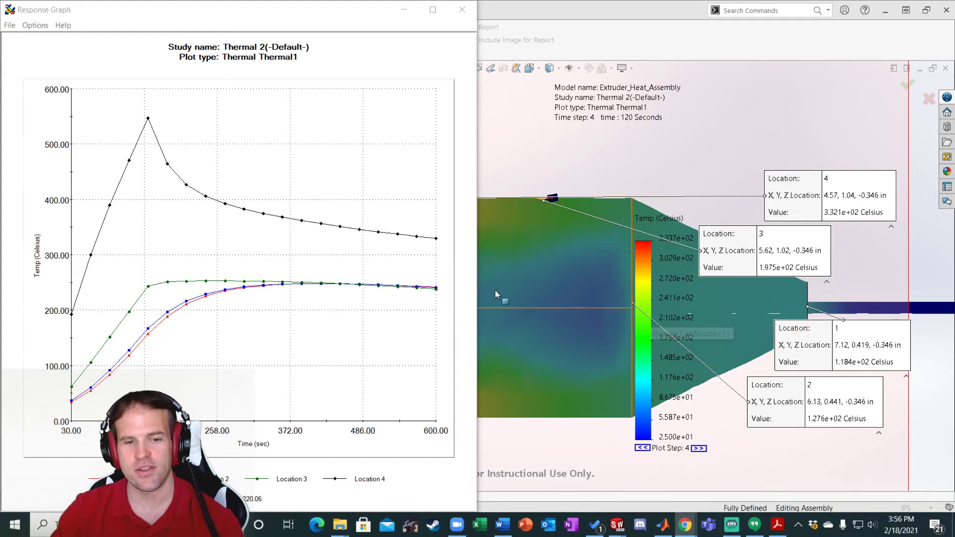
# Review the response graph's temperature curves and its file options, and close the graph.
pyautogui.click(416, 257)
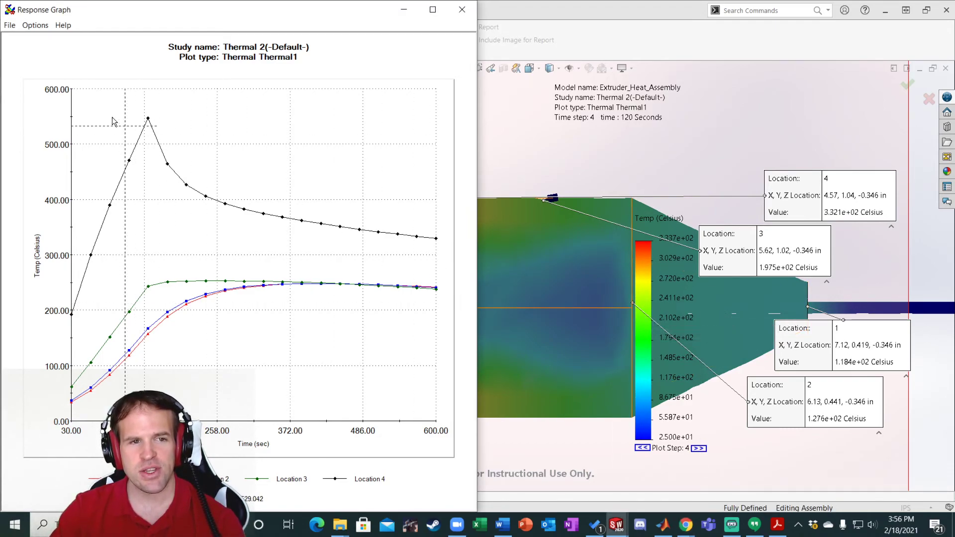
pyautogui.click(8, 27)
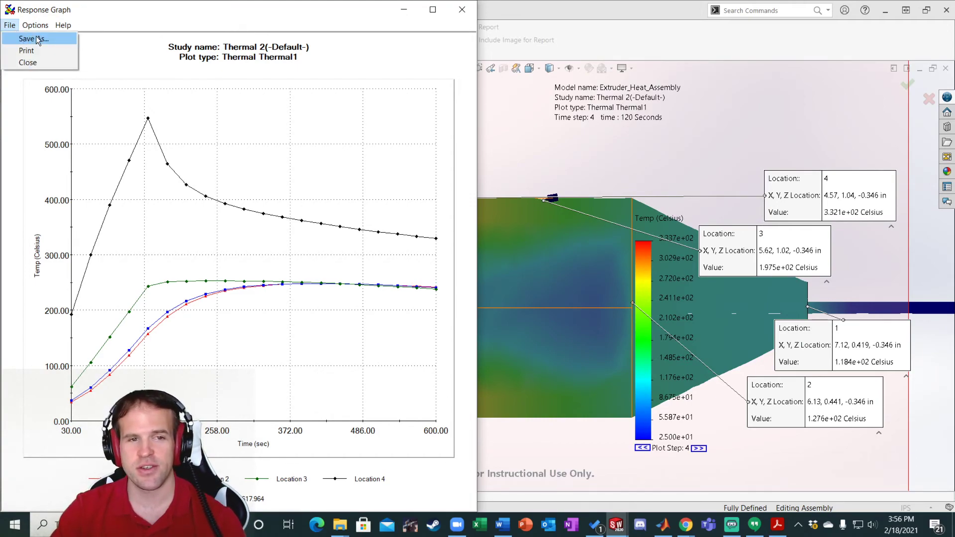
pyautogui.click(311, 51)
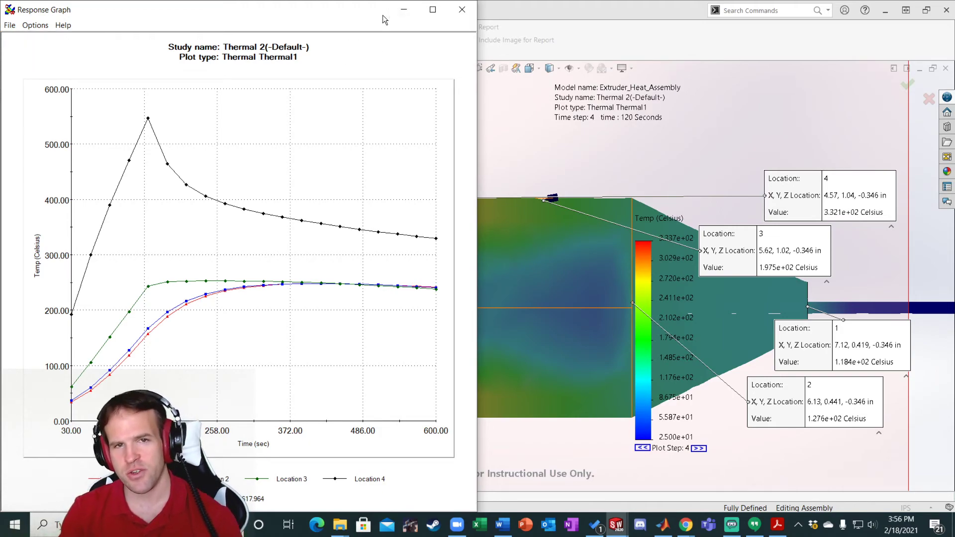
pyautogui.click(344, 222)
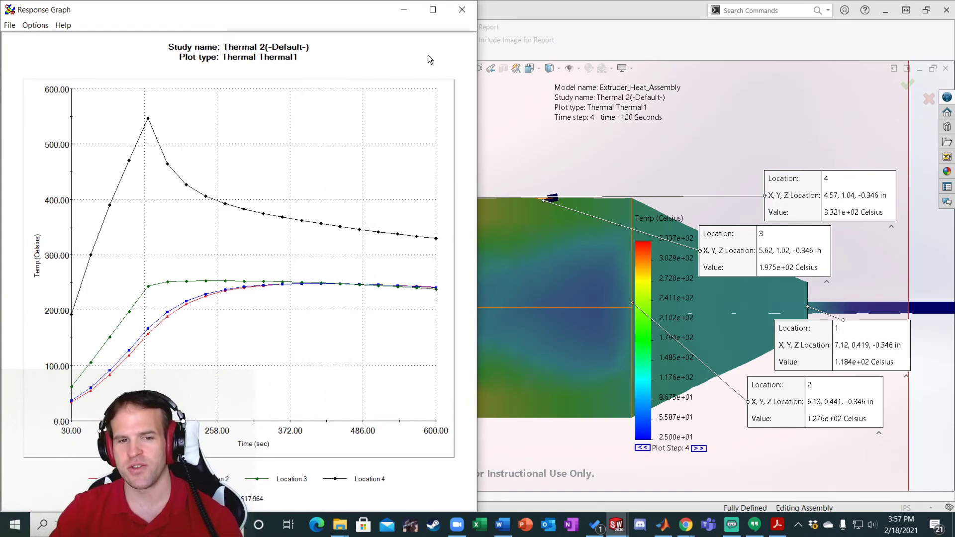
pyautogui.click(461, 9)
# Accept the probe results and step the temperature plot backward past plot step 1 to plot step 20.
pyautogui.scroll(5, 421, 308)
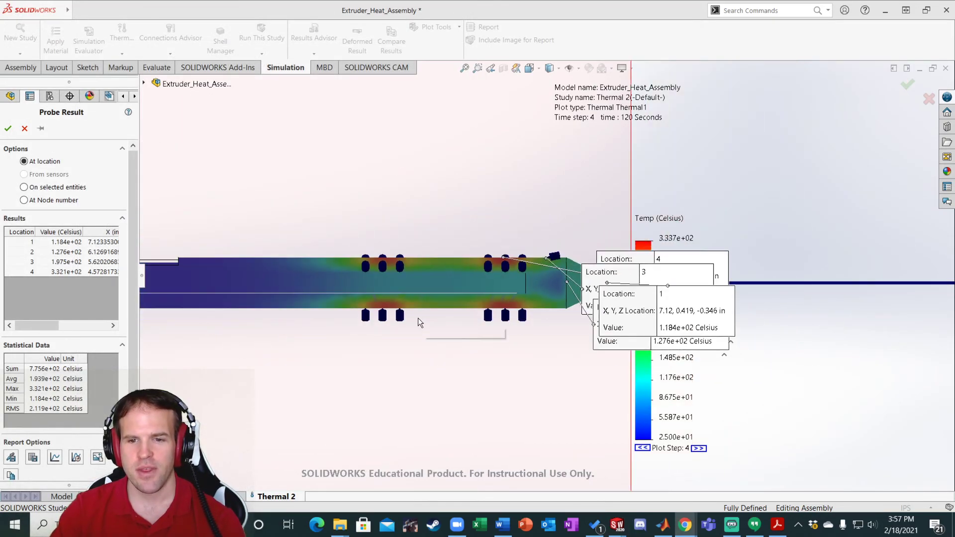
pyautogui.click(369, 359)
pyautogui.scroll(1, 409, 330)
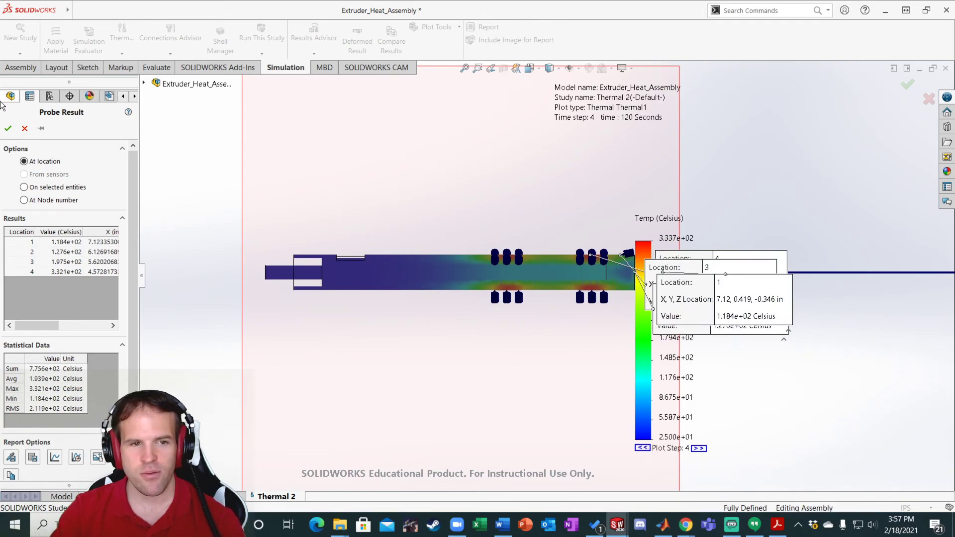
pyautogui.click(7, 129)
pyautogui.click(642, 448)
pyautogui.click(643, 448)
pyautogui.click(642, 448)
pyautogui.click(642, 448)
# Examine the temperature distribution along the sectioned tube and screw core from the feed end to the nozzle.
pyautogui.keyDown('ctrl'); pyautogui.moveTo(492, 274); pyautogui.dragTo(376, 299, button='middle'); pyautogui.keyUp('ctrl')
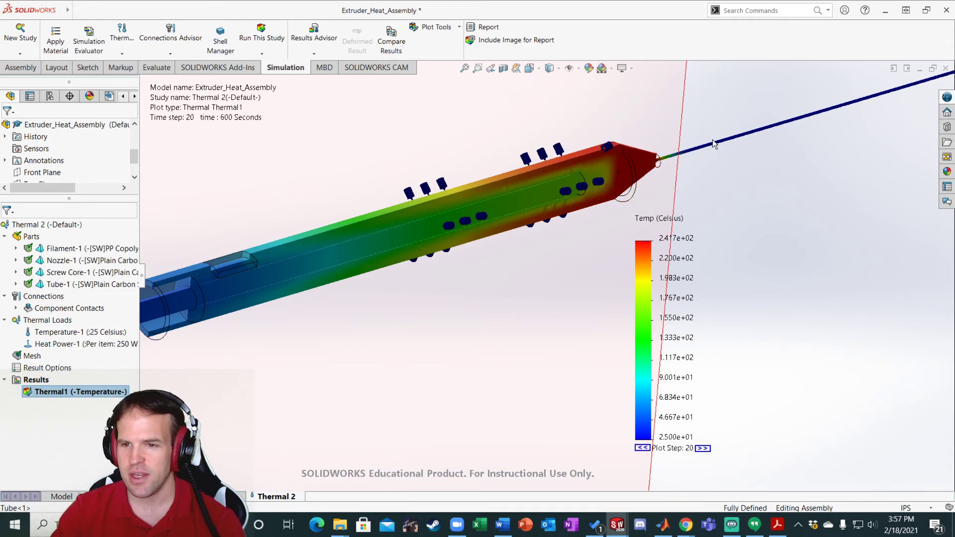
pyautogui.keyDown('ctrl'); pyautogui.moveTo(255, 323); pyautogui.dragTo(326, 309, button='middle'); pyautogui.keyUp('ctrl')
pyautogui.scroll(-3, 338, 318)
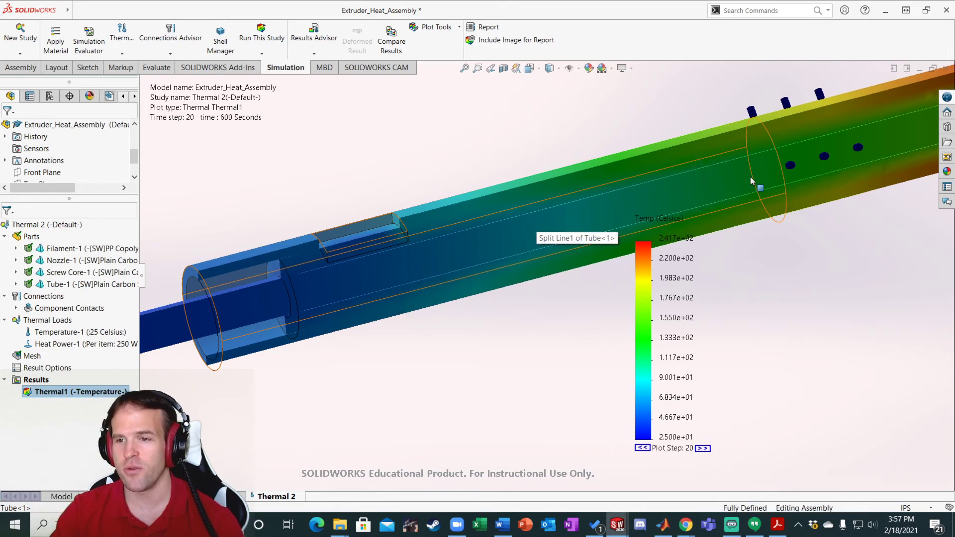
pyautogui.keyDown('ctrl'); pyautogui.moveTo(764, 234); pyautogui.dragTo(391, 330, button='middle'); pyautogui.keyUp('ctrl')
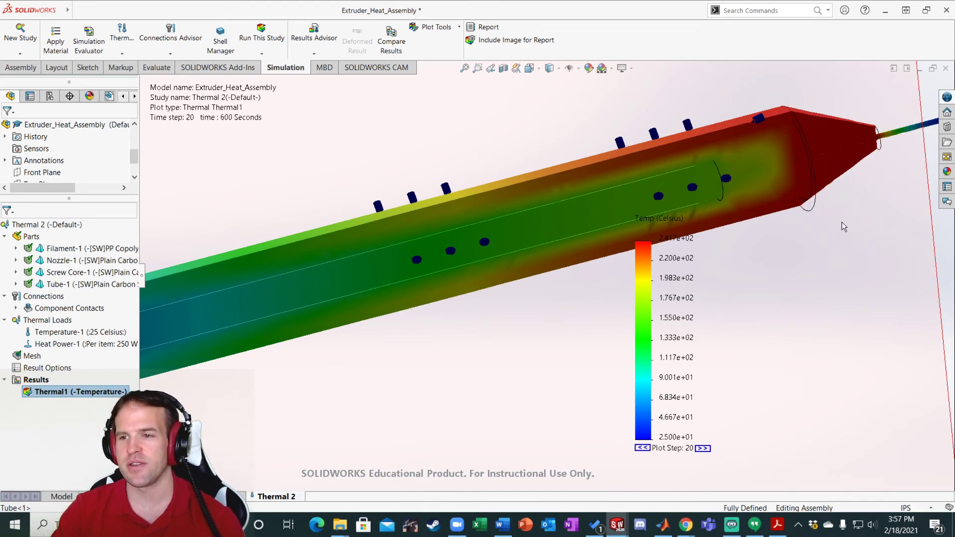
pyautogui.keyDown('ctrl'); pyautogui.moveTo(496, 347); pyautogui.dragTo(795, 247, button='middle'); pyautogui.keyUp('ctrl')
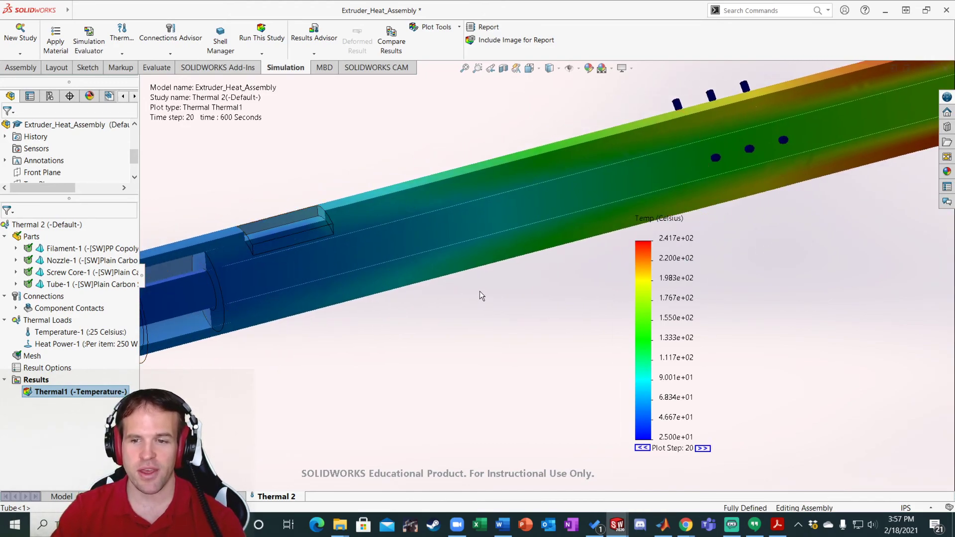
pyautogui.keyDown('ctrl'); pyautogui.moveTo(563, 304); pyautogui.dragTo(260, 379, button='middle'); pyautogui.keyUp('ctrl')
pyautogui.keyDown('ctrl'); pyautogui.moveTo(698, 171); pyautogui.dragTo(286, 284, button='middle'); pyautogui.keyUp('ctrl')
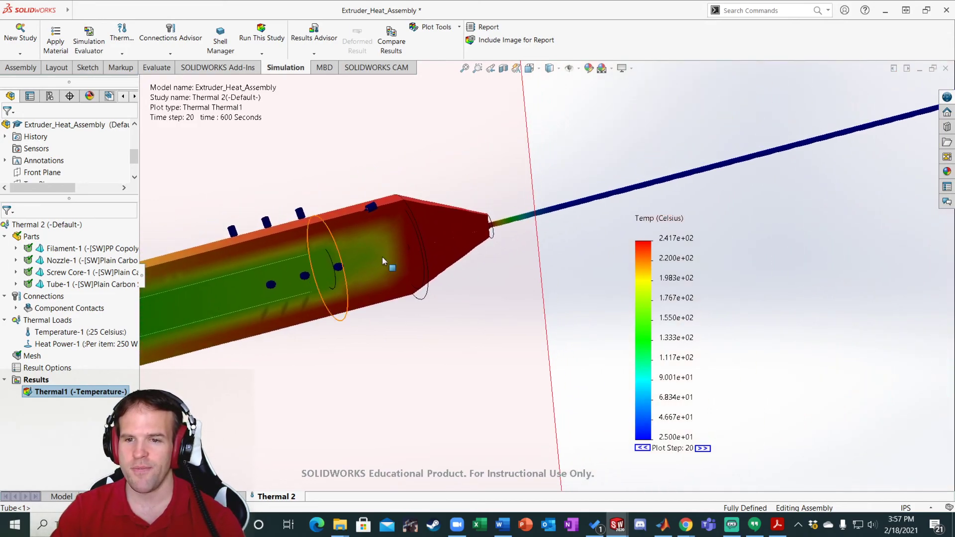
# Examine the temperature gradient in the filament just beyond the nozzle outlet.
pyautogui.scroll(-3, 499, 241)
pyautogui.moveTo(504, 248); pyautogui.dragTo(479, 307, button='middle')
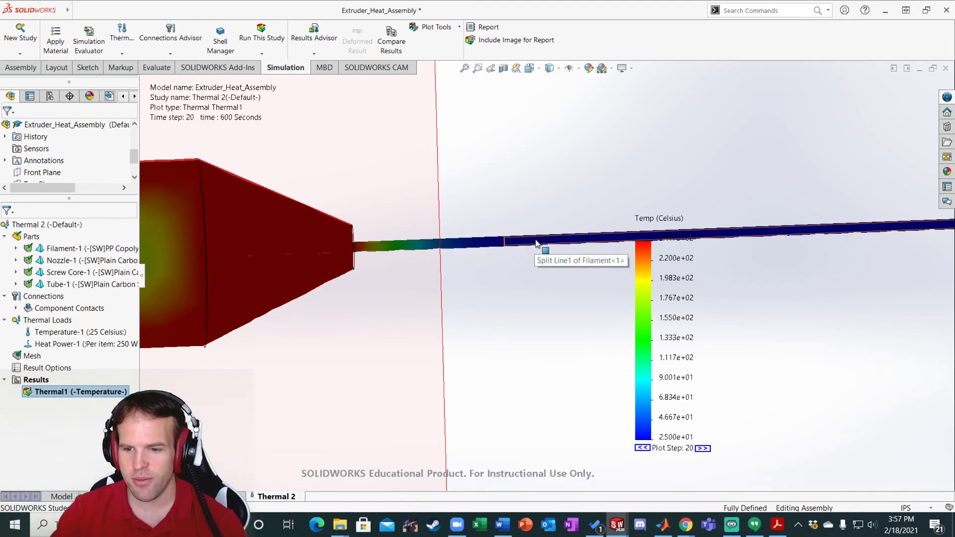
pyautogui.scroll(-3, 480, 281)
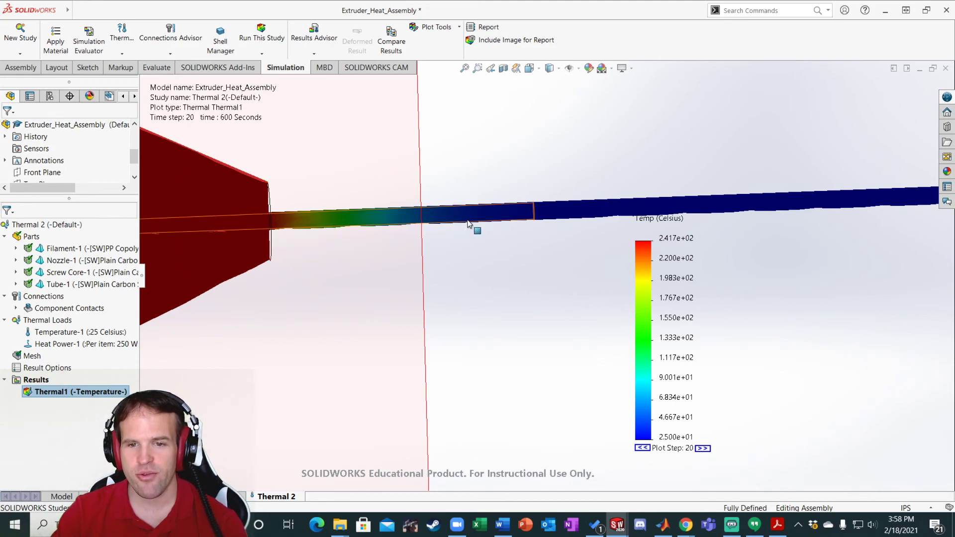
pyautogui.scroll(3, 561, 320)
pyautogui.moveTo(429, 287); pyautogui.dragTo(449, 306, button='middle')
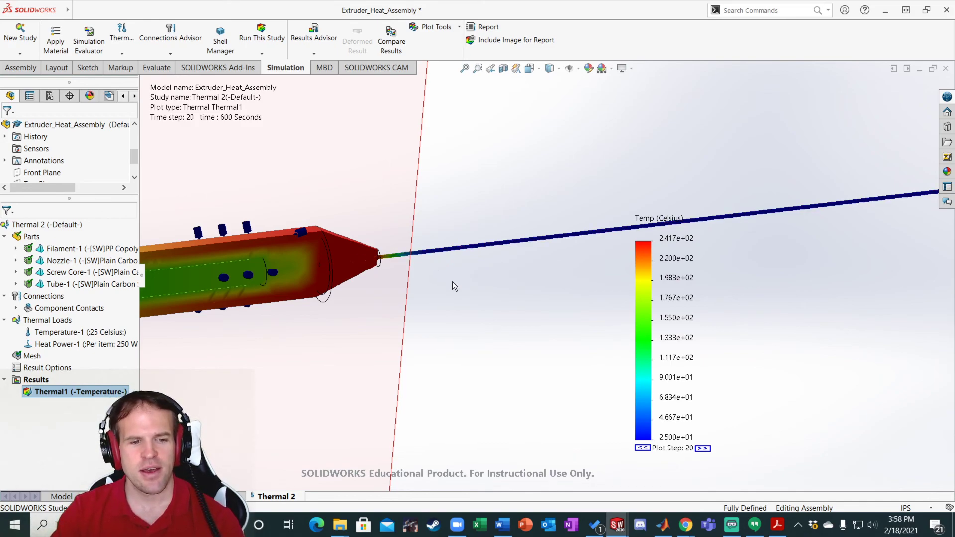
pyautogui.scroll(1, 452, 282)
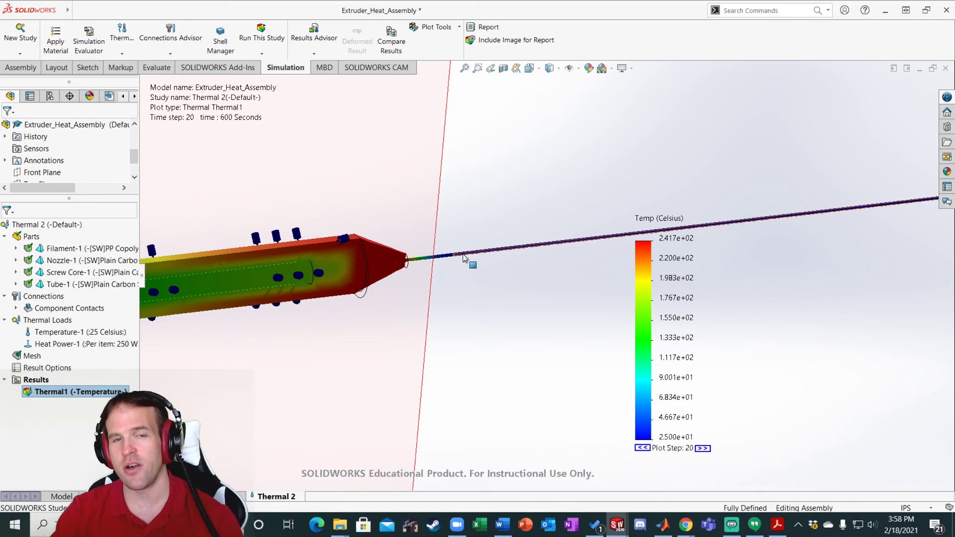
# Frame the whole extruder and filament and move the temperature legend clear of the model beyond the section plane.
pyautogui.scroll(5, 446, 270)
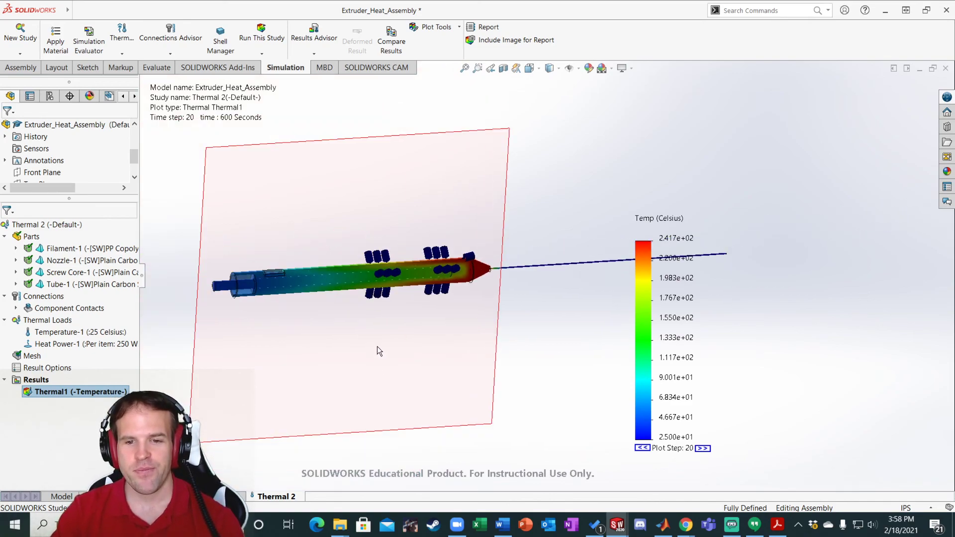
pyautogui.scroll(-5, 386, 322)
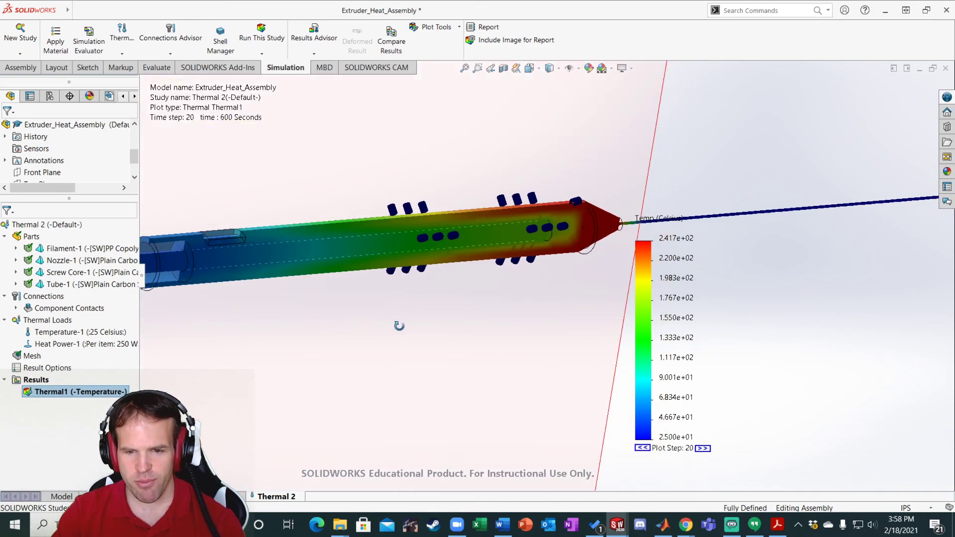
pyautogui.moveTo(422, 343); pyautogui.dragTo(442, 350, button='middle')
pyautogui.moveTo(644, 329); pyautogui.dragTo(842, 345)
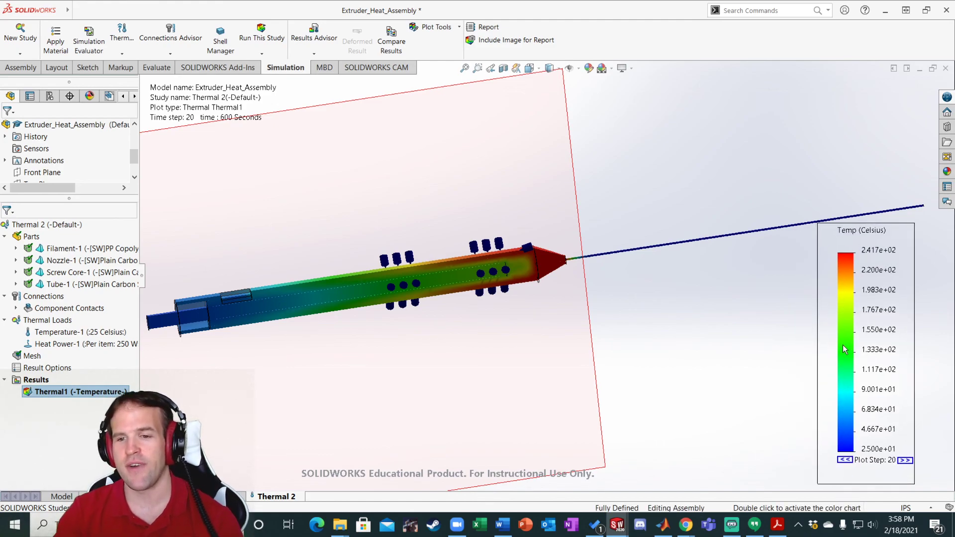